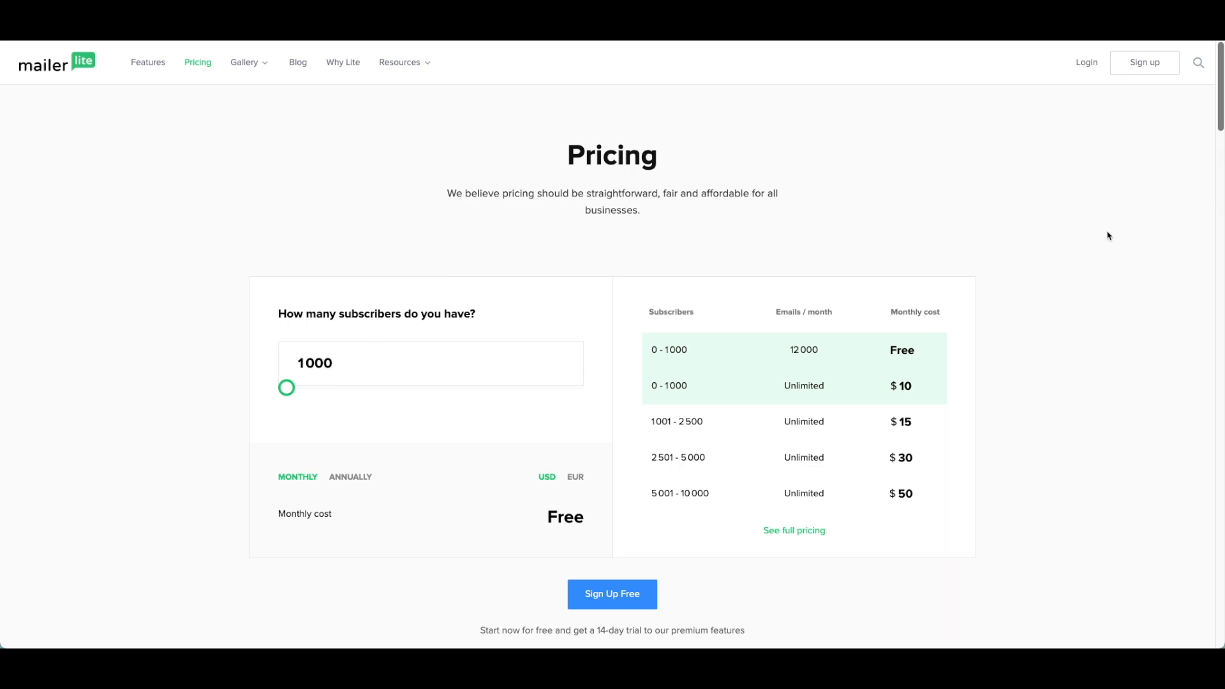
scroll(814, 212, "down", 1)
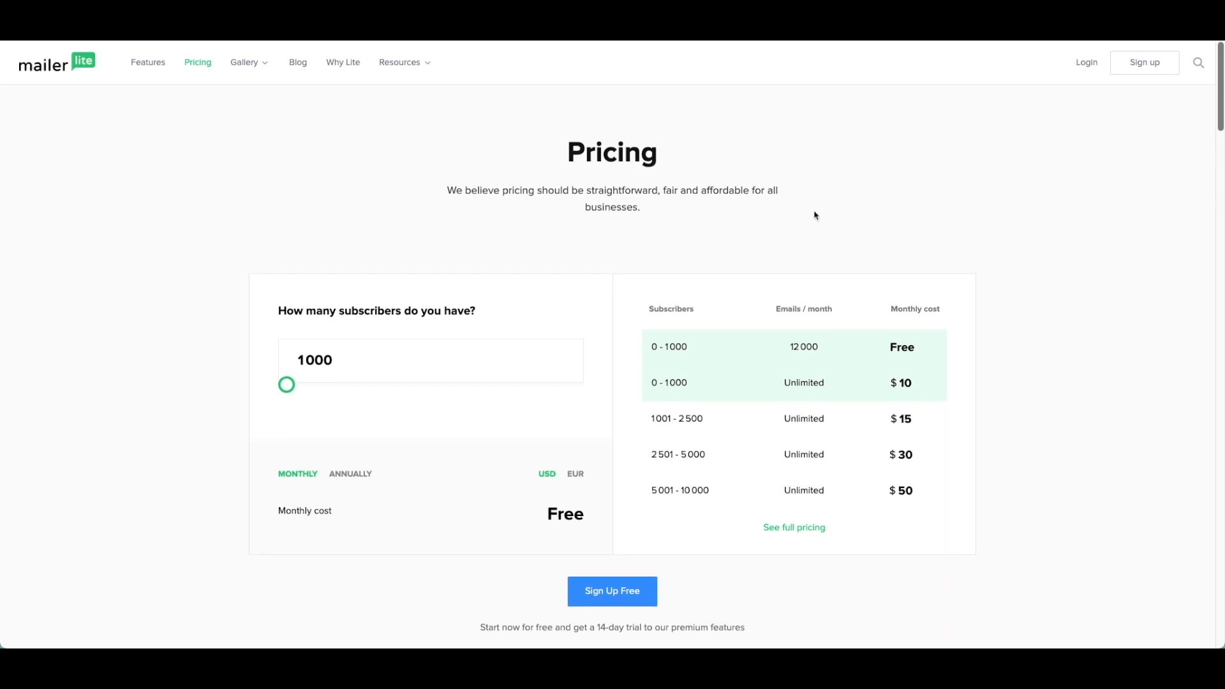
scroll(816, 215, "down", 1)
scroll(815, 215, "down", 1)
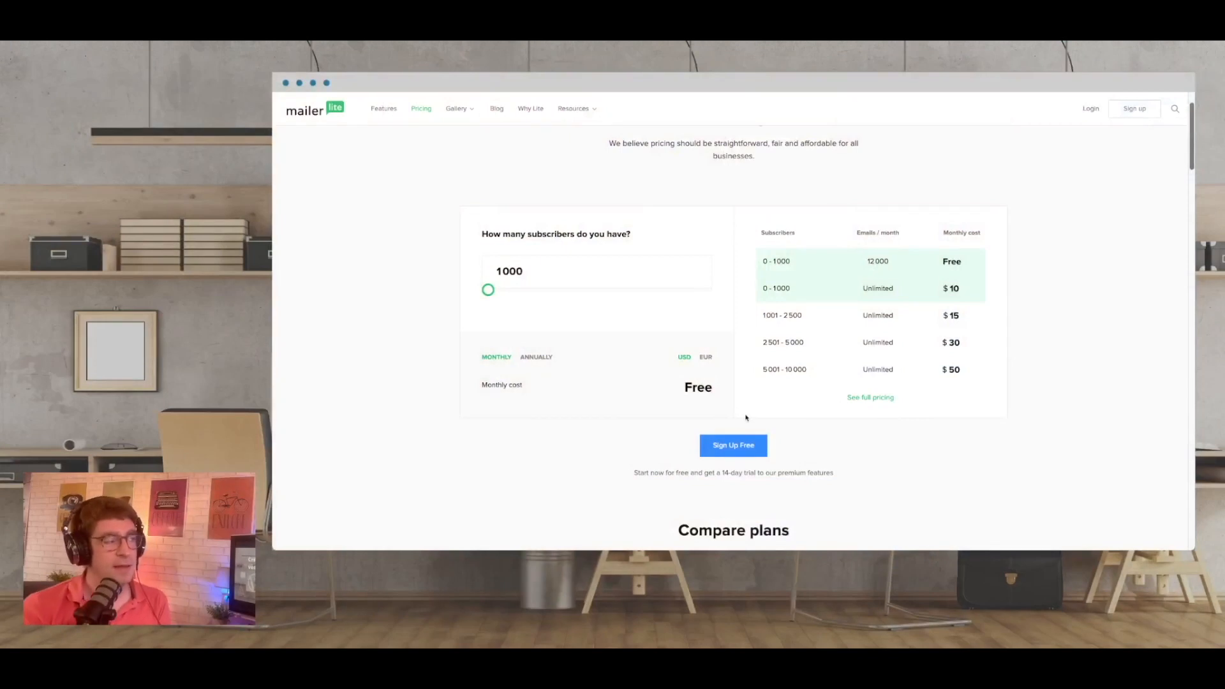
scroll(743, 415, "down", 5)
scroll(745, 415, "down", 3)
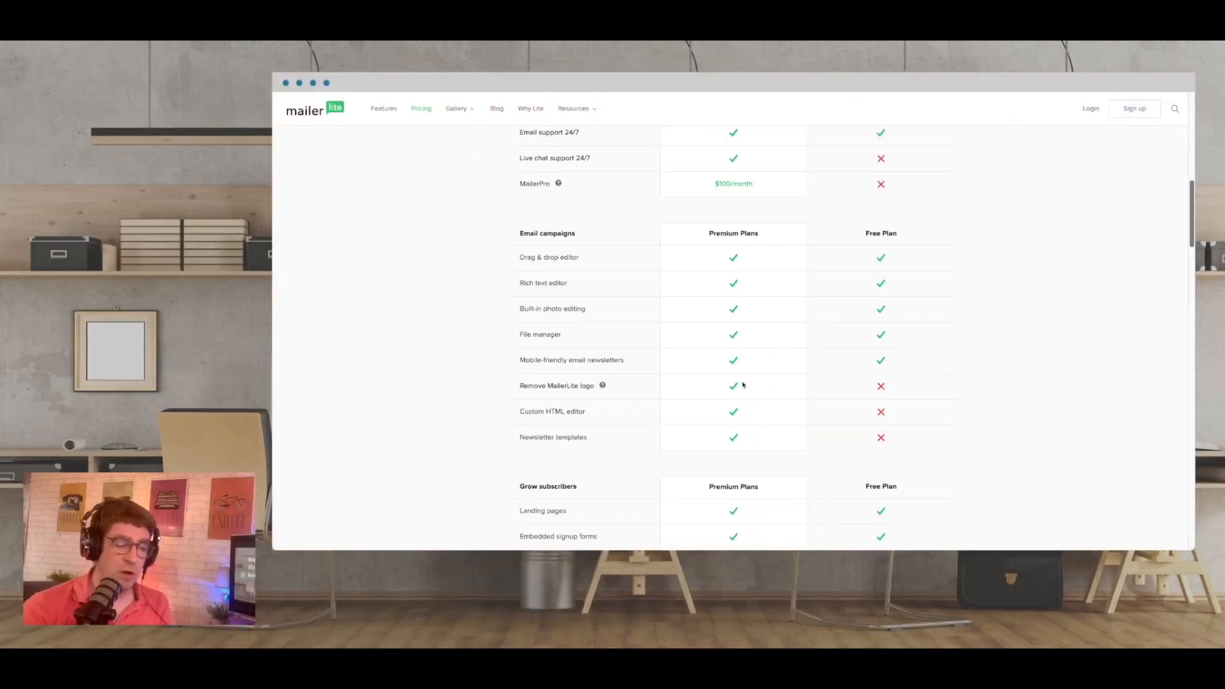
scroll(742, 384, "down", 7)
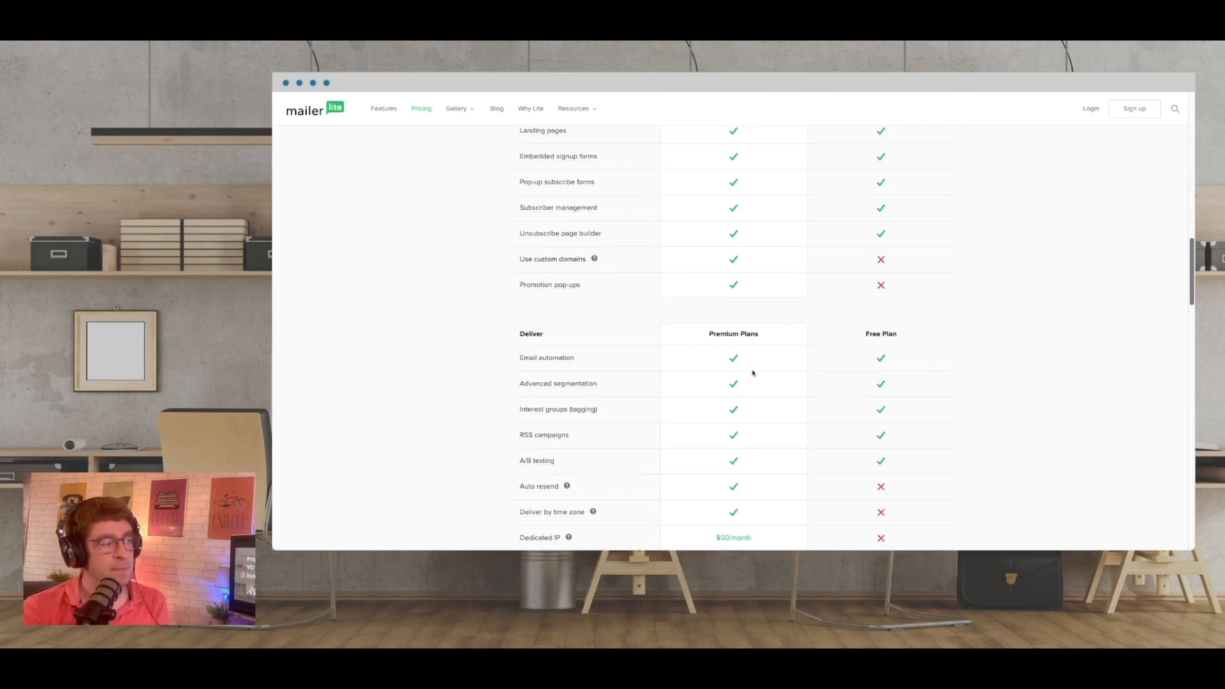
scroll(753, 373, "down", 3)
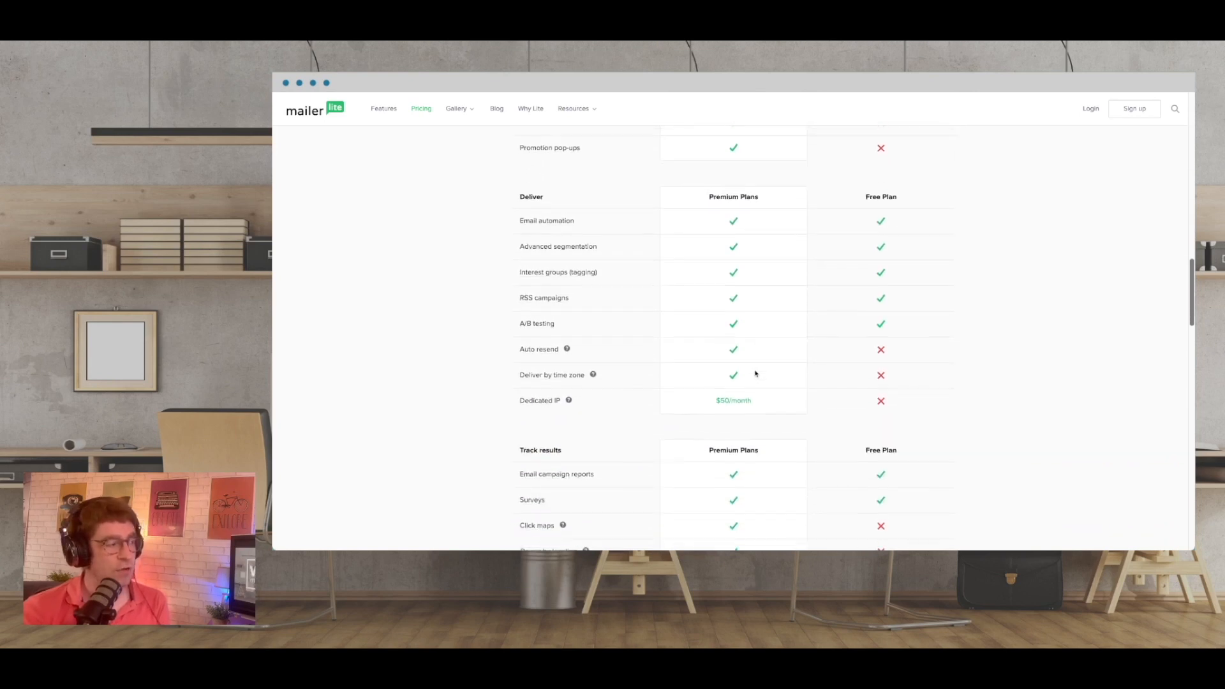
scroll(755, 373, "down", 3)
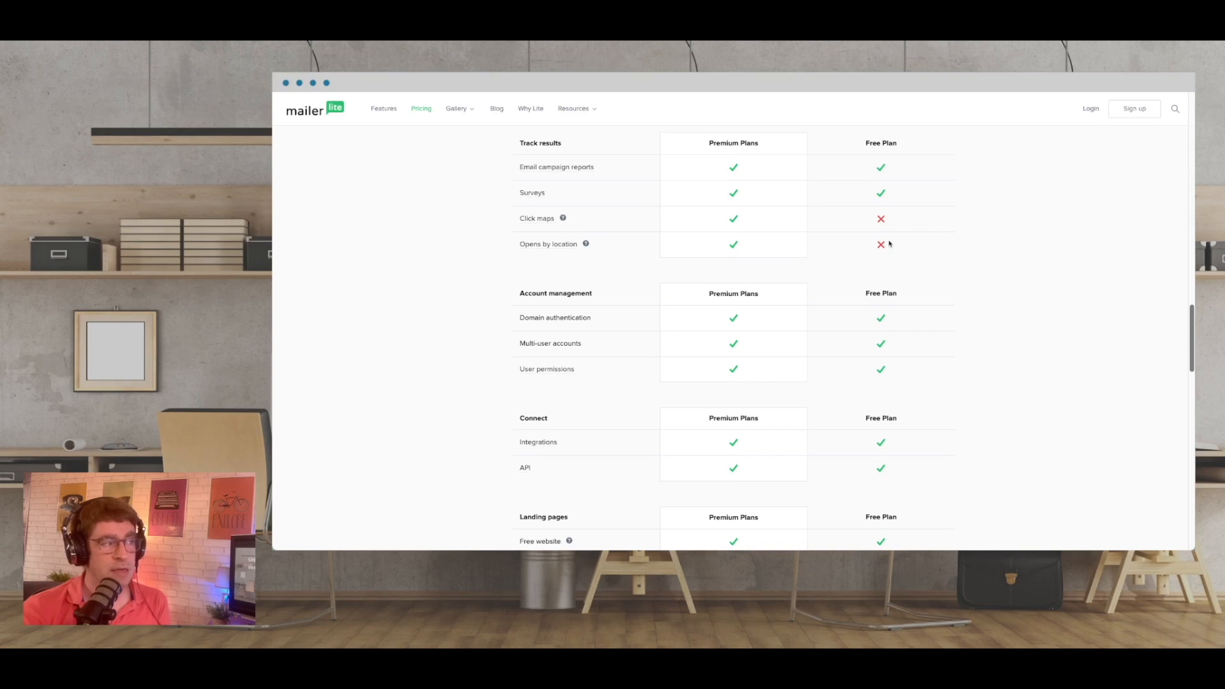
scroll(892, 250, "up", 3)
scroll(892, 250, "up", 12)
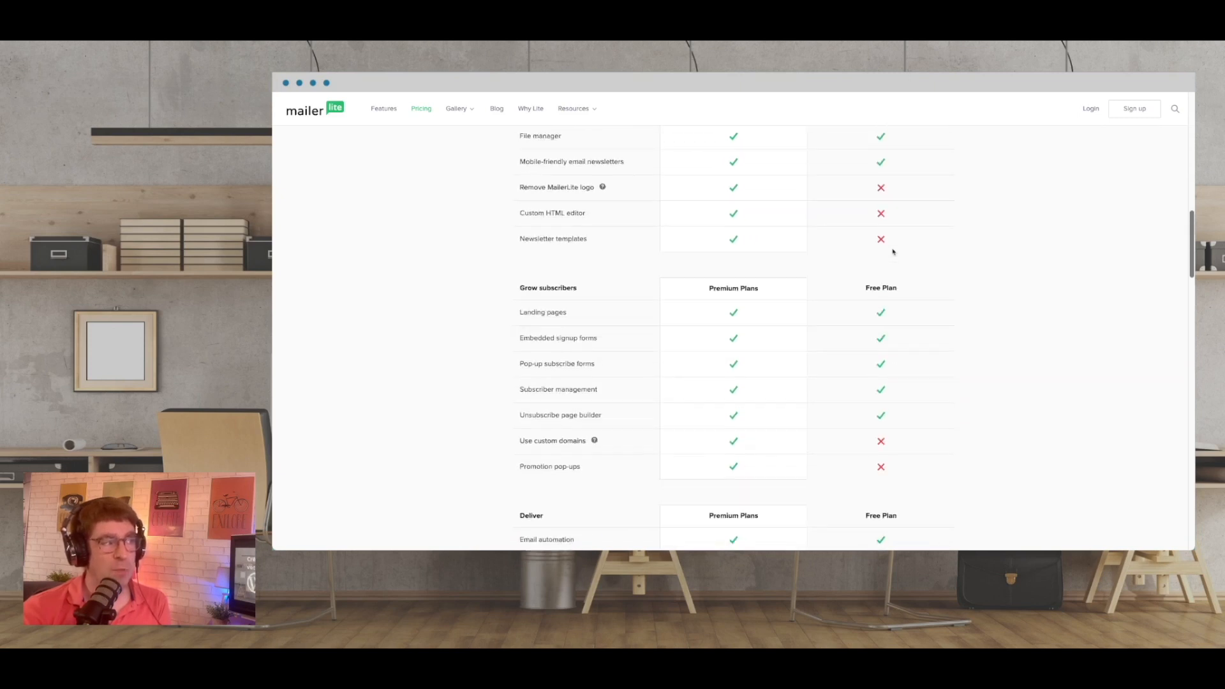
scroll(892, 253, "down", 15)
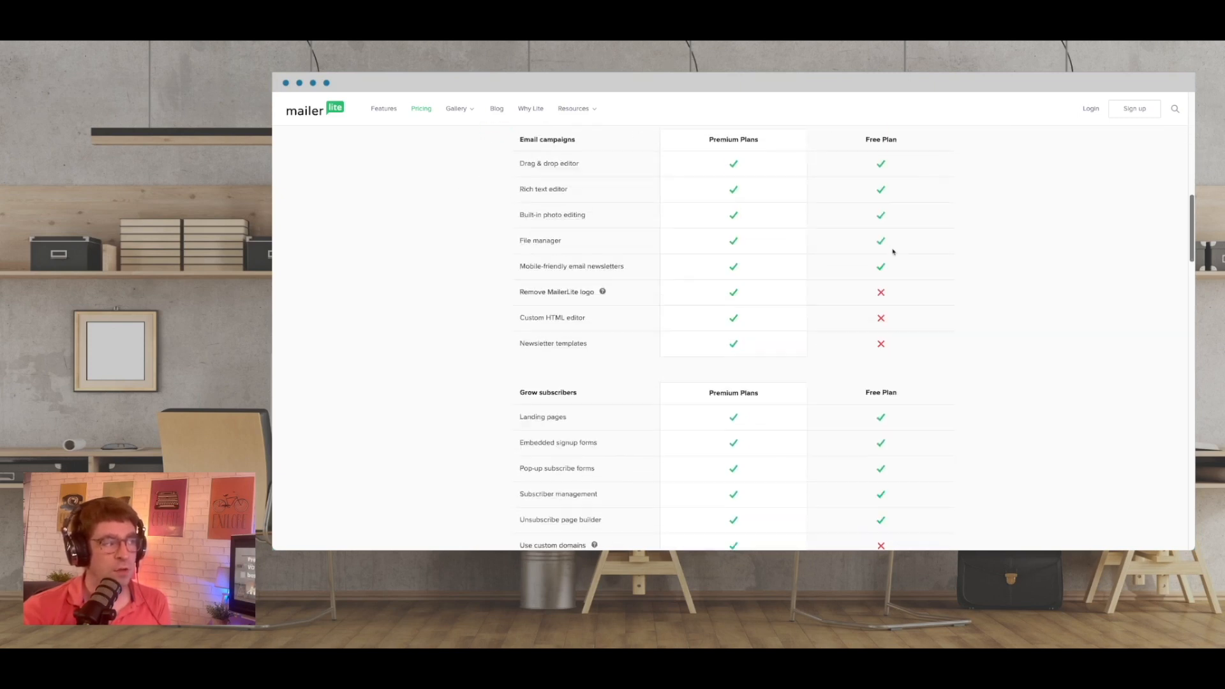
scroll(892, 255, "down", 12)
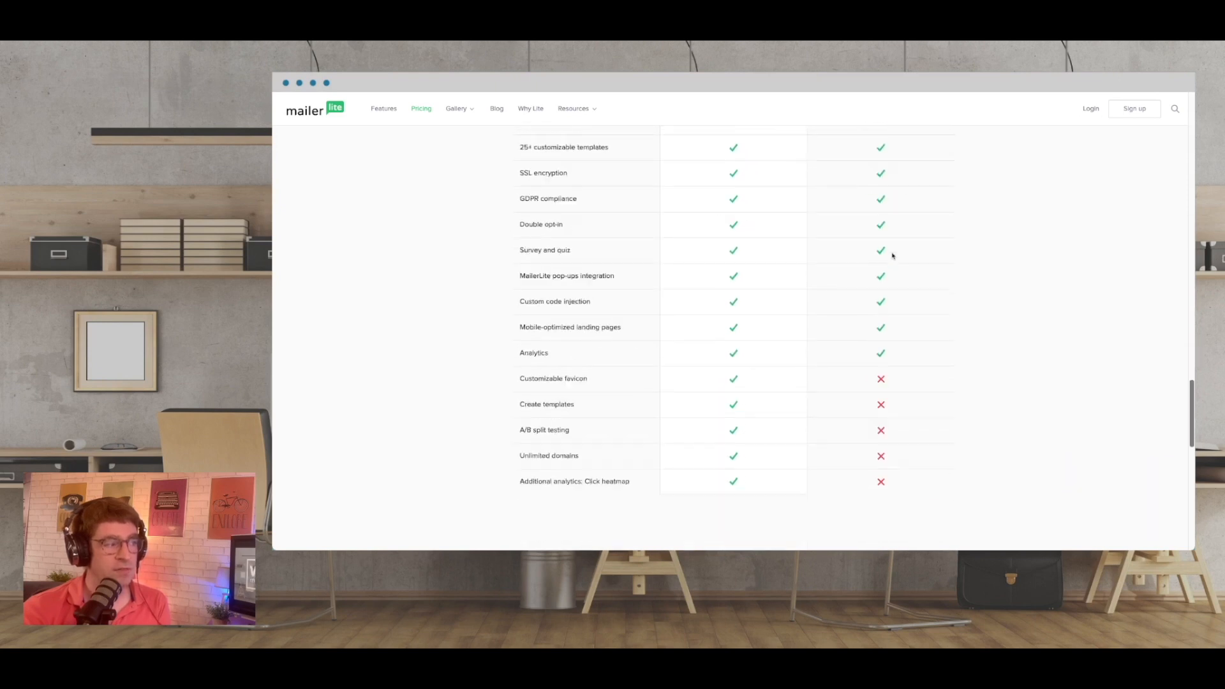
scroll(892, 255, "up", 3)
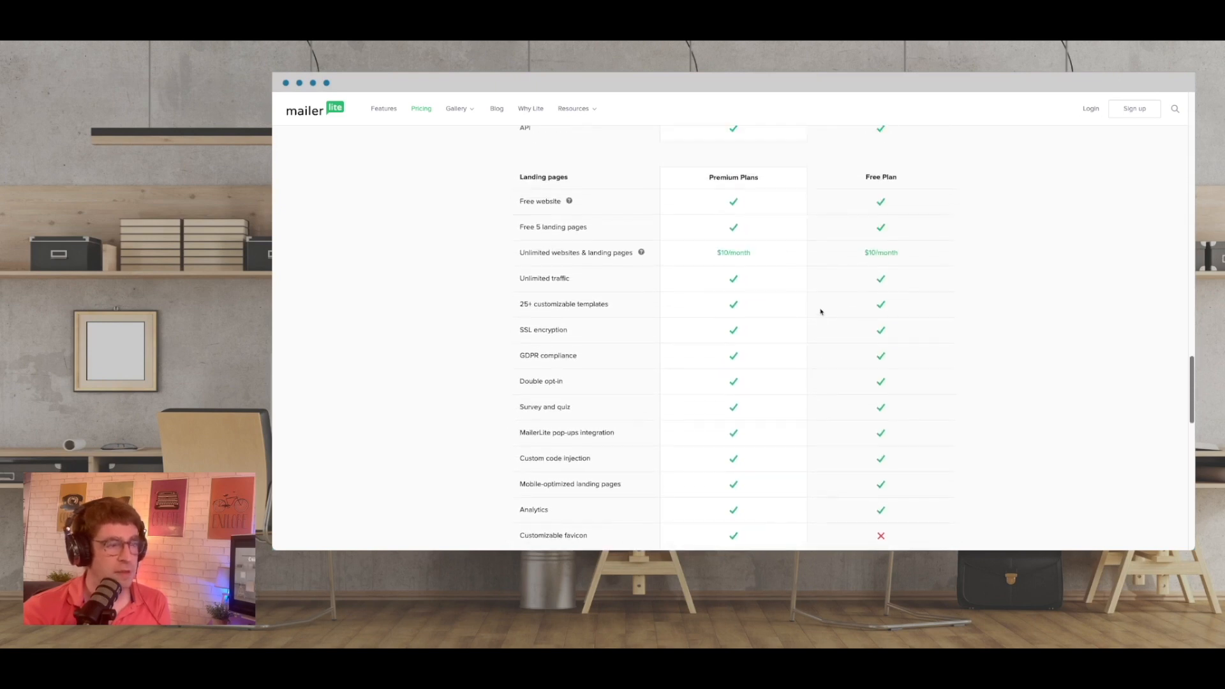
scroll(850, 311, "up", 10)
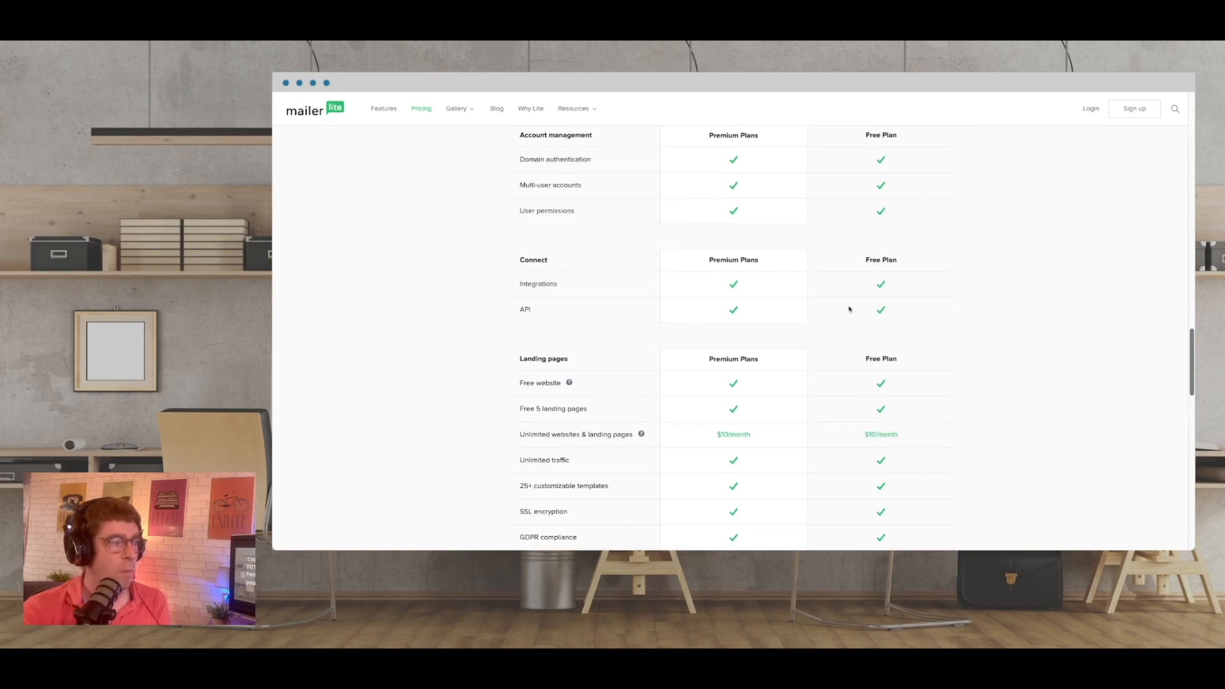
scroll(850, 310, "up", 12)
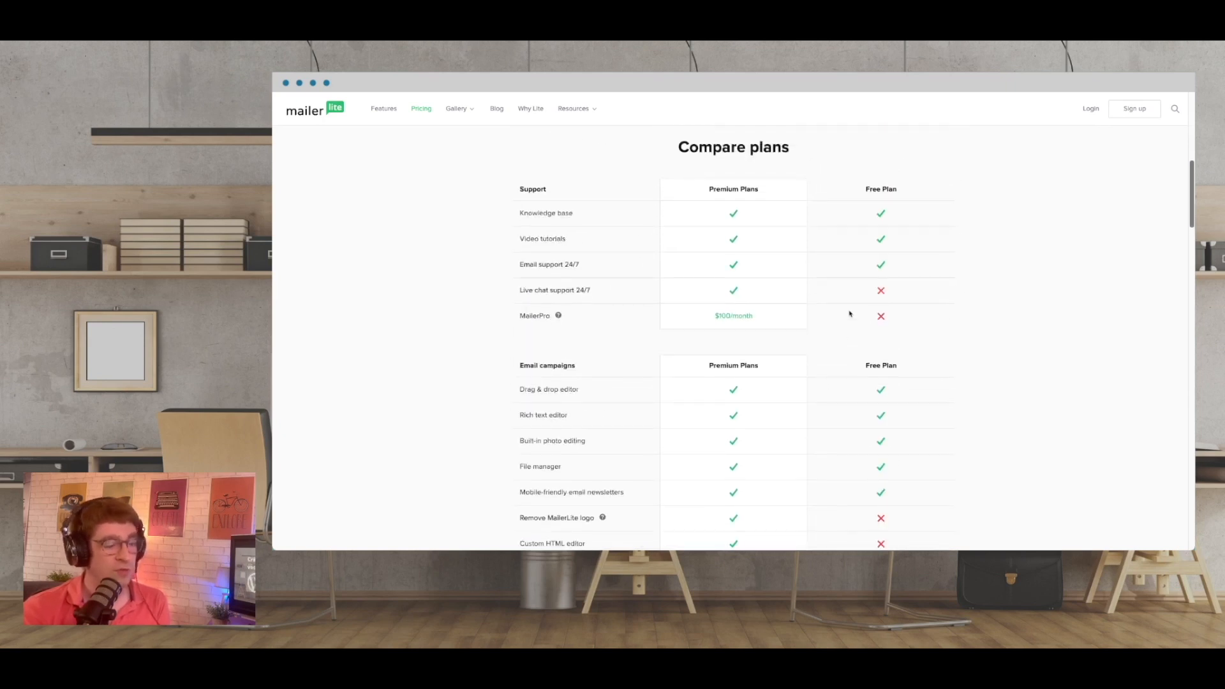
scroll(850, 314, "up", 3)
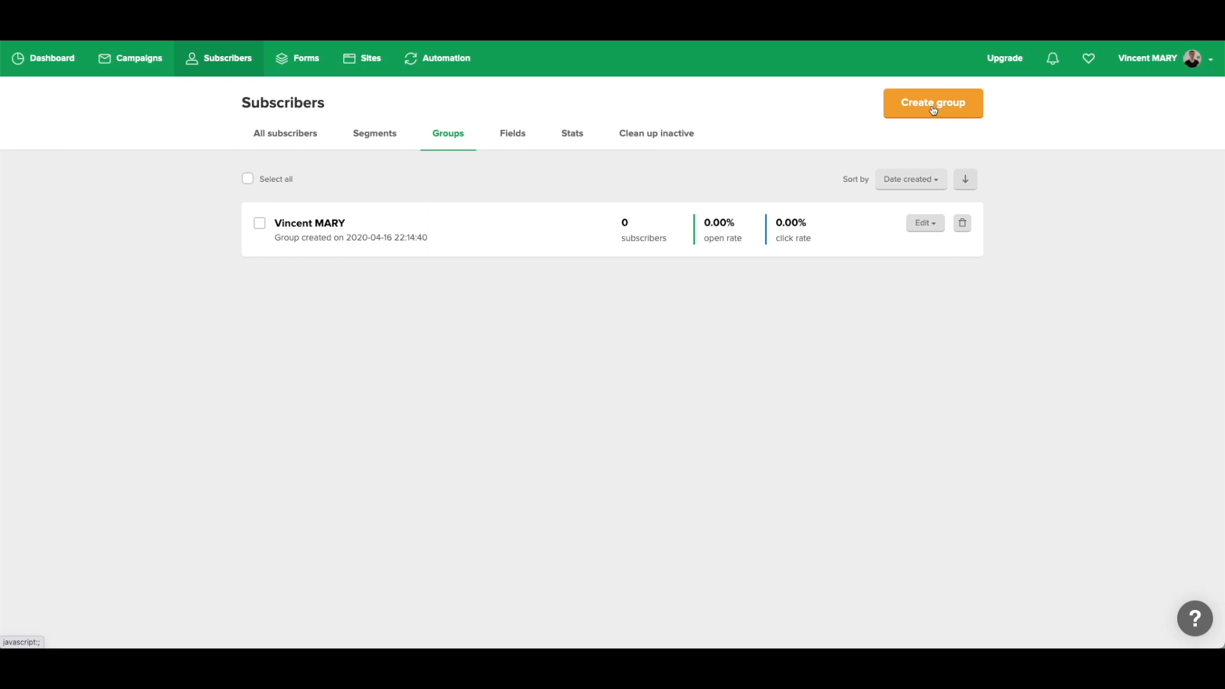
Click Create group in MailerLite's Subscribers > Groups list to start a new subscriber group.
left_click(933, 110)
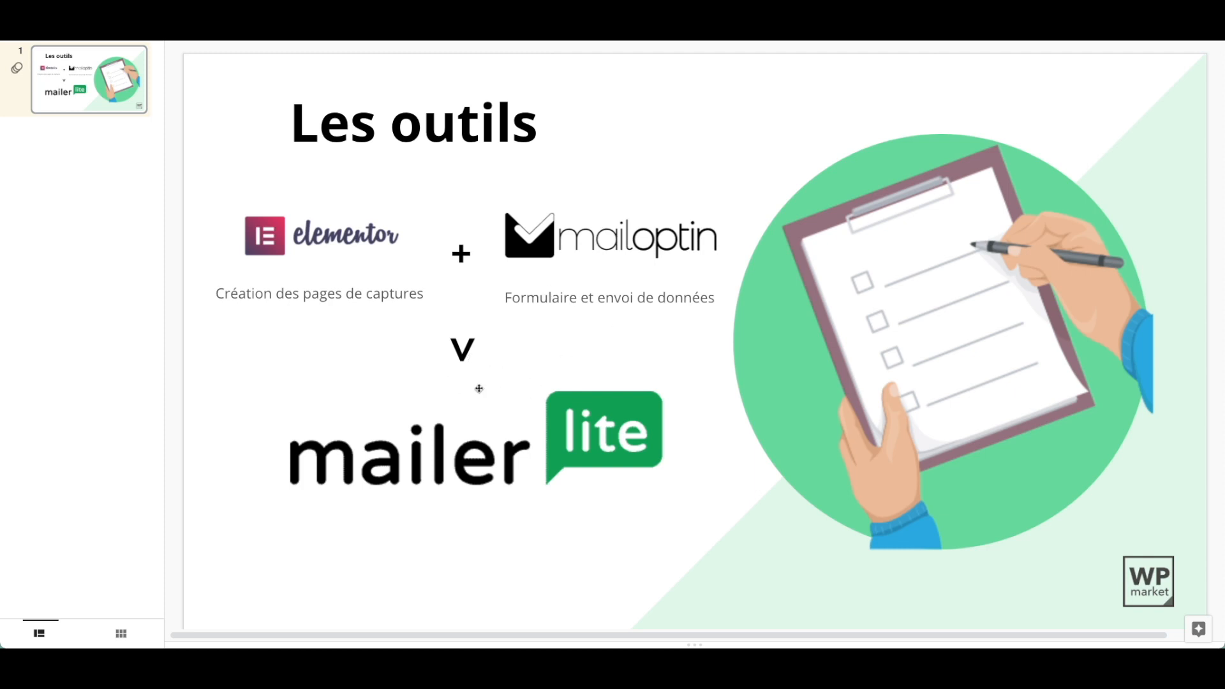
Drag the MailerLite logo just below the V on the Les outils slide, then select the V text box.
left_click_drag(493, 444, 530, 456)
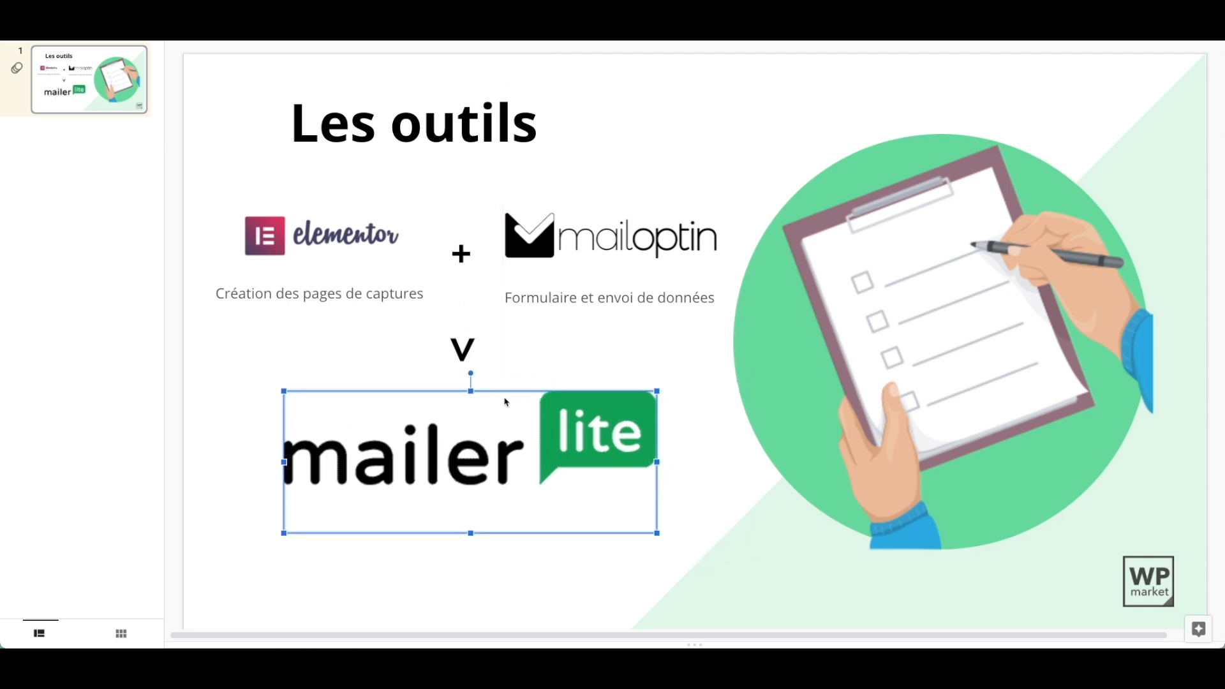
left_click(471, 363)
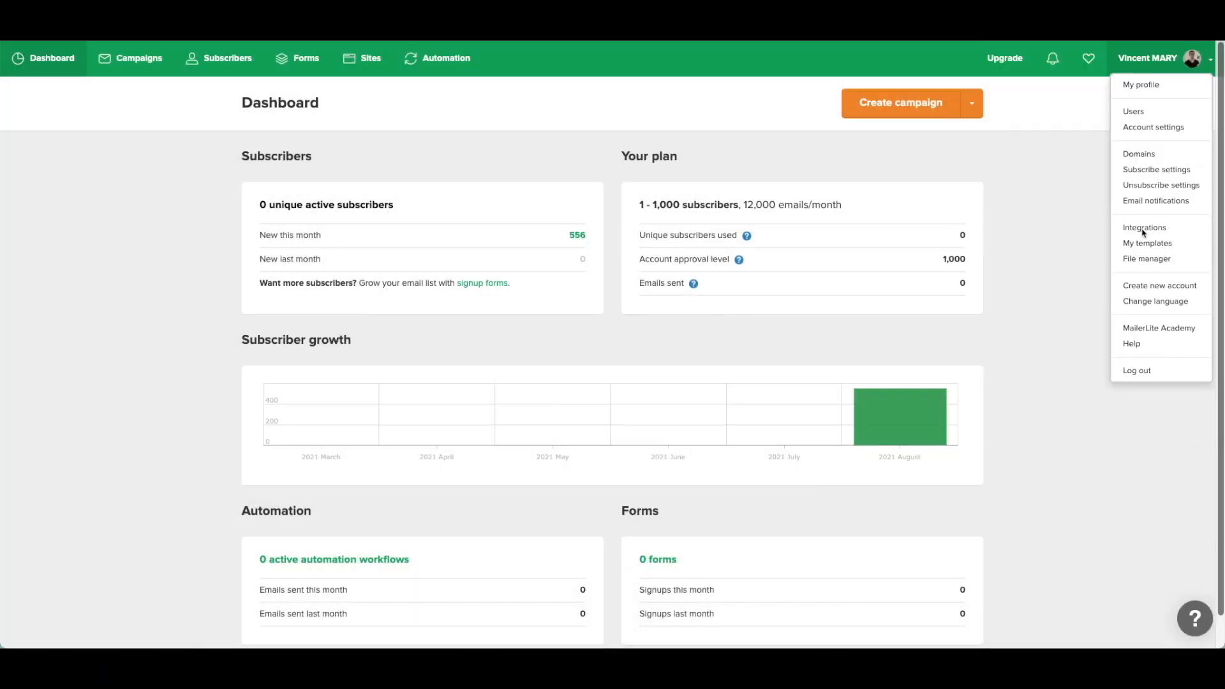
Open MailerLite Integrations > Developer API to show the API key, then go to WordPress admin.
left_click(1143, 229)
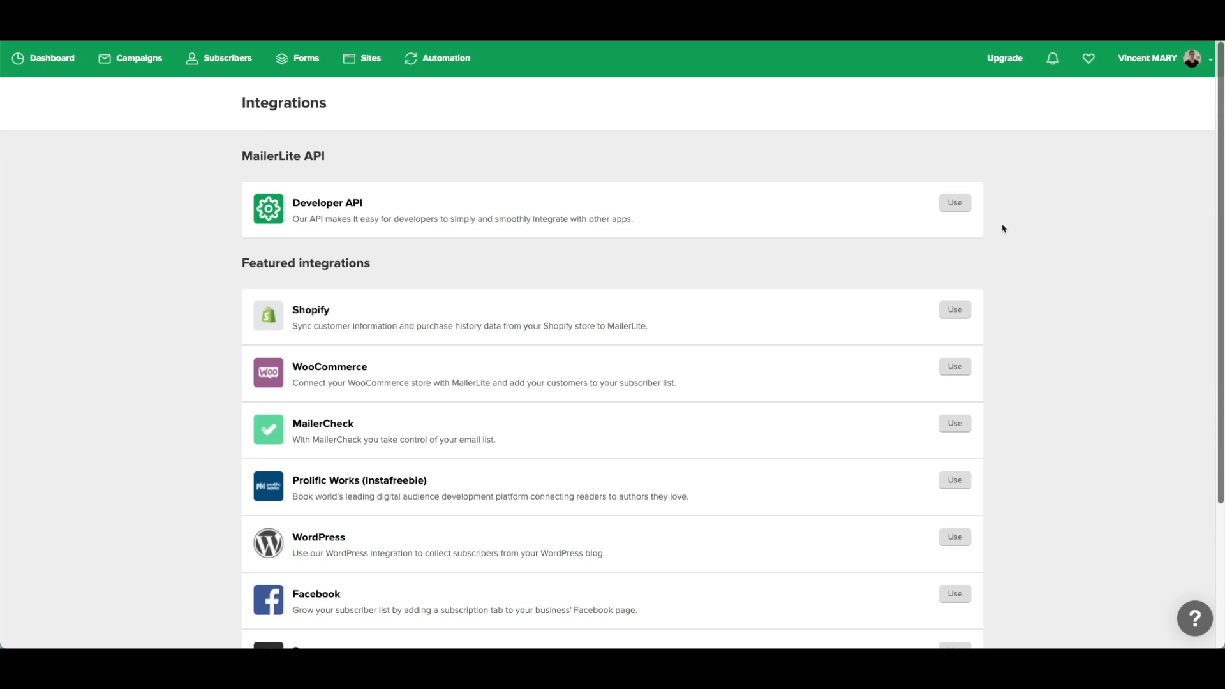
left_click(368, 218)
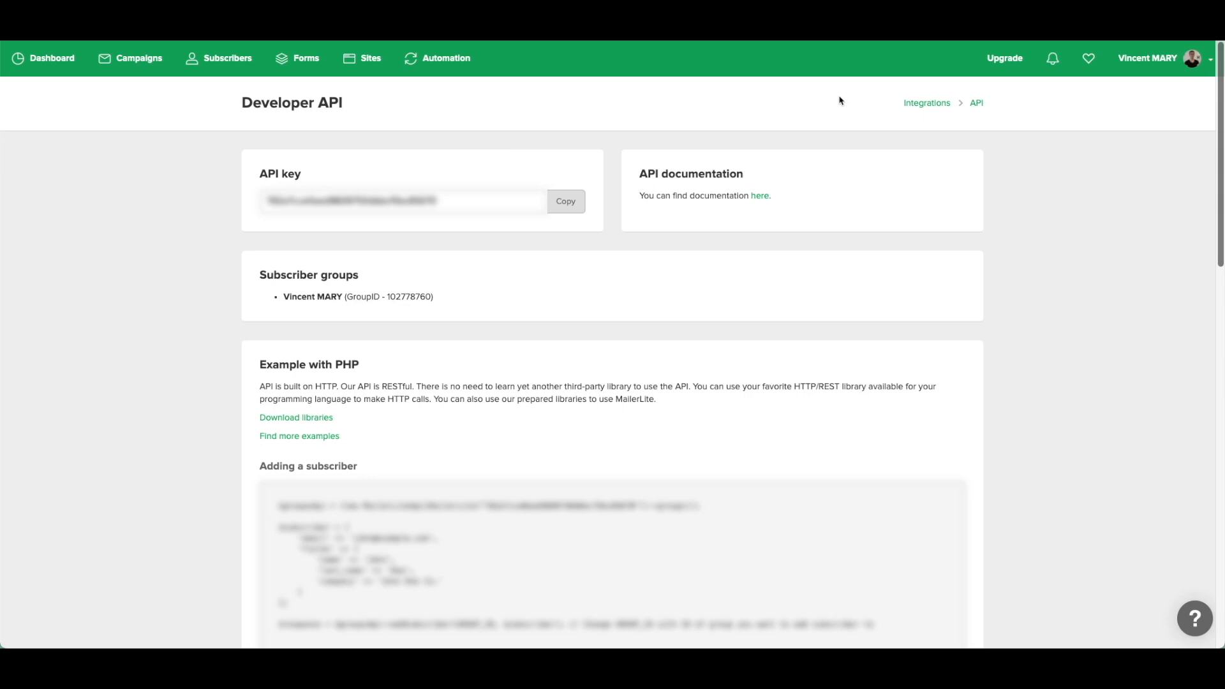
key("ctrl+Tab")
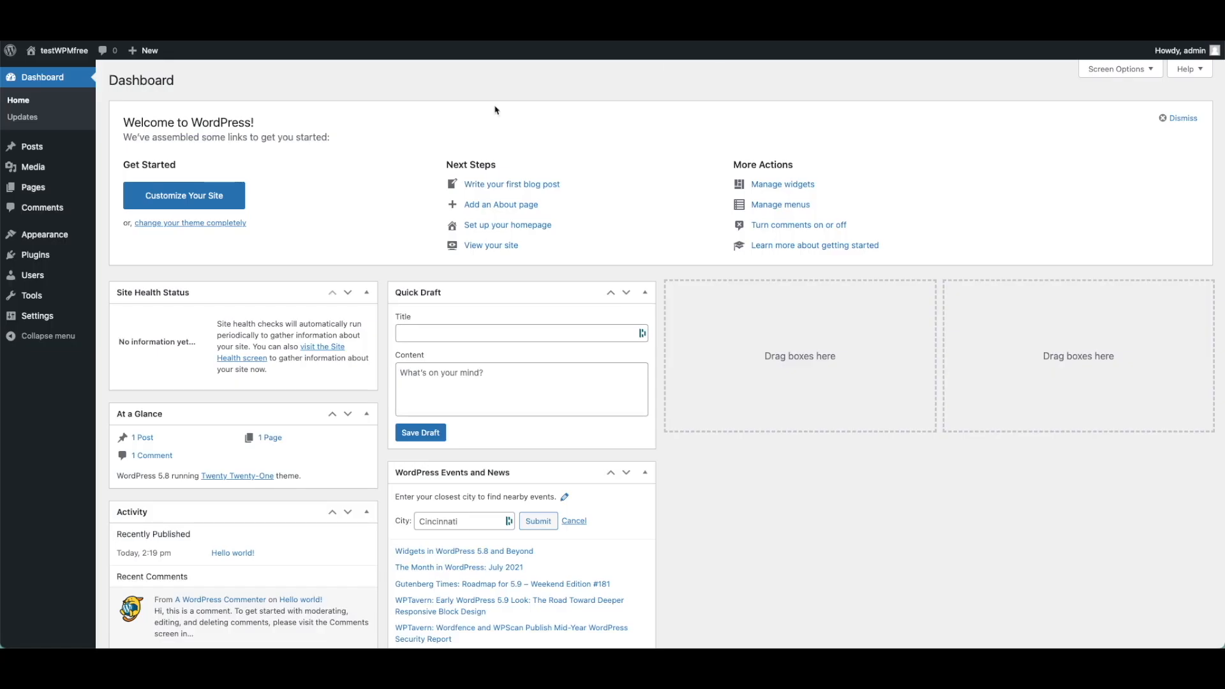
Search the plugin directory for 'elementor', then install and activate Elementor Website Builder.
mouse_move(63, 258)
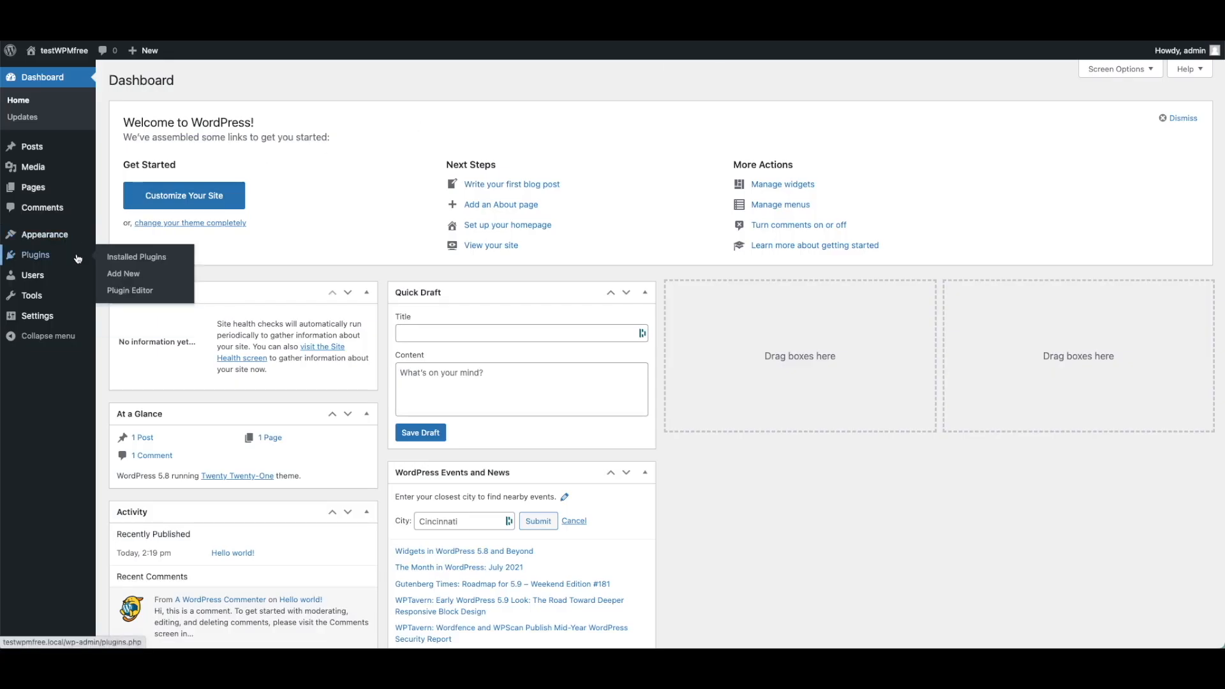
left_click(146, 277)
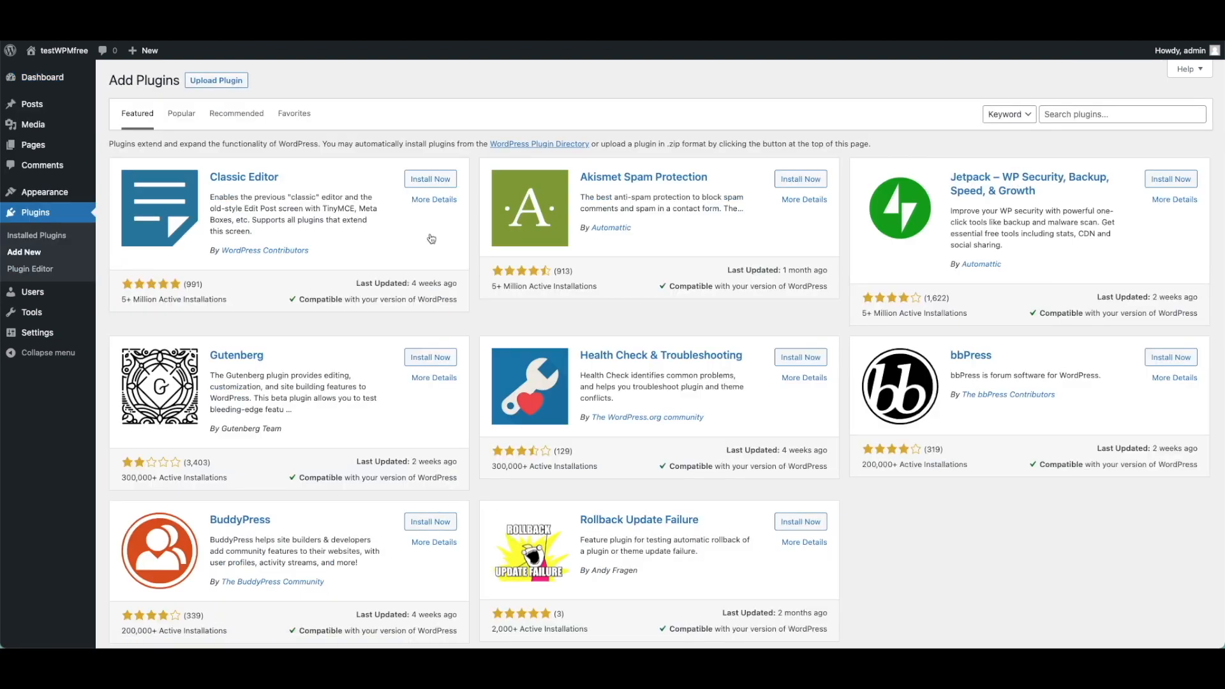
left_click(1072, 115)
type("elementor")
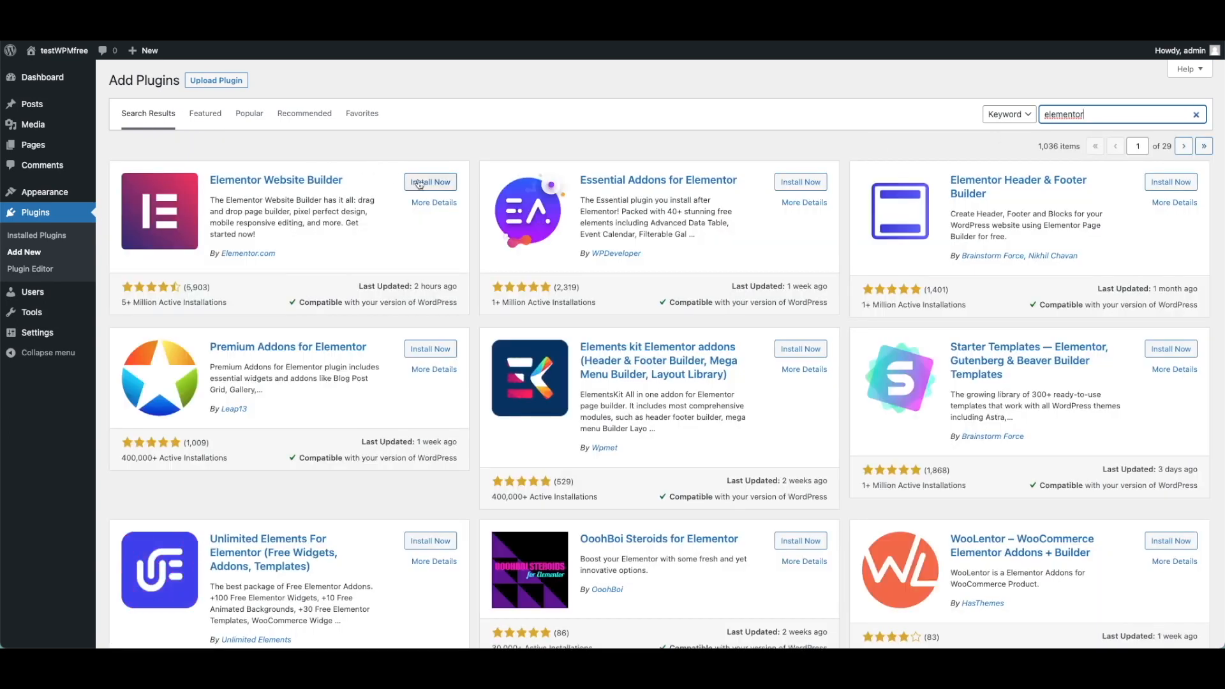
left_click(419, 184)
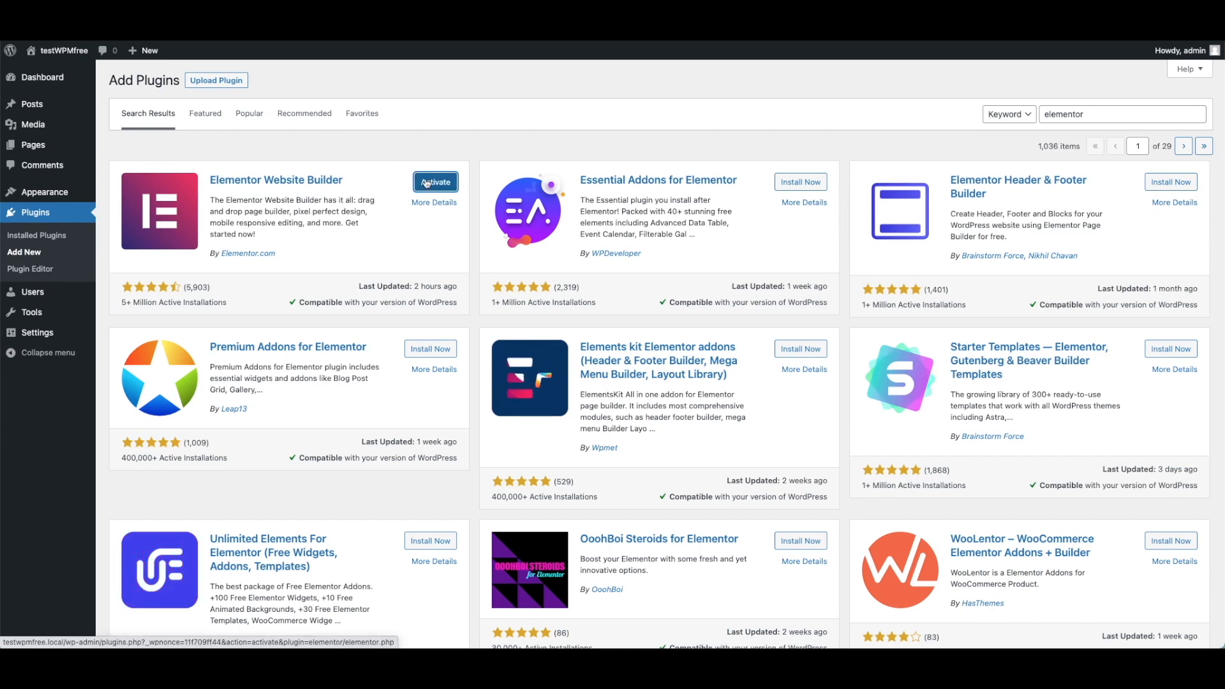
left_click(426, 183)
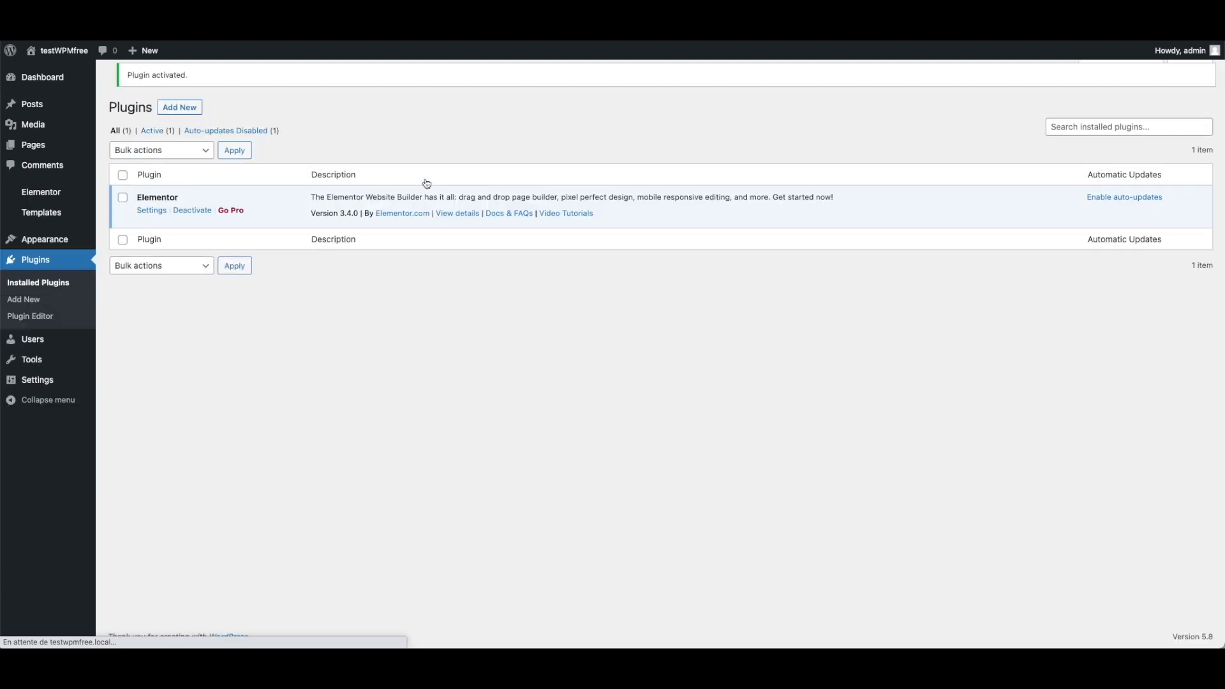
Search the plugin directory for 'mailoptin', then install and activate MailOptin.
left_click(26, 300)
left_click(1124, 115)
type("mailoptin")
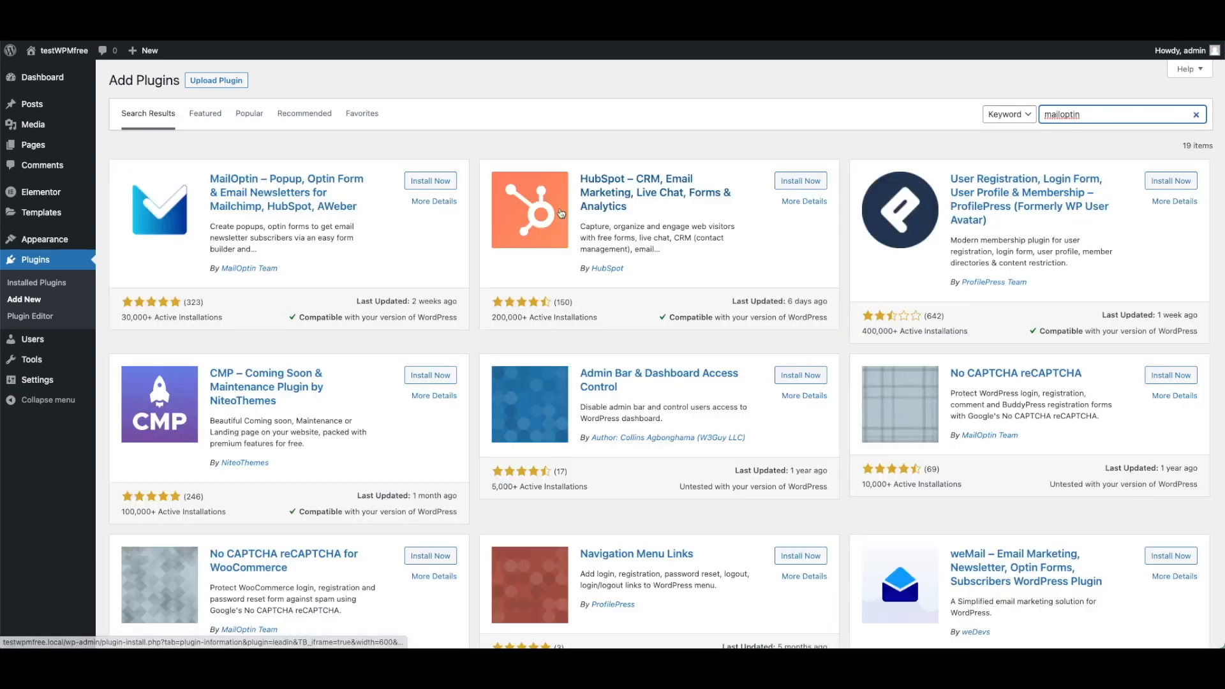
left_click(423, 182)
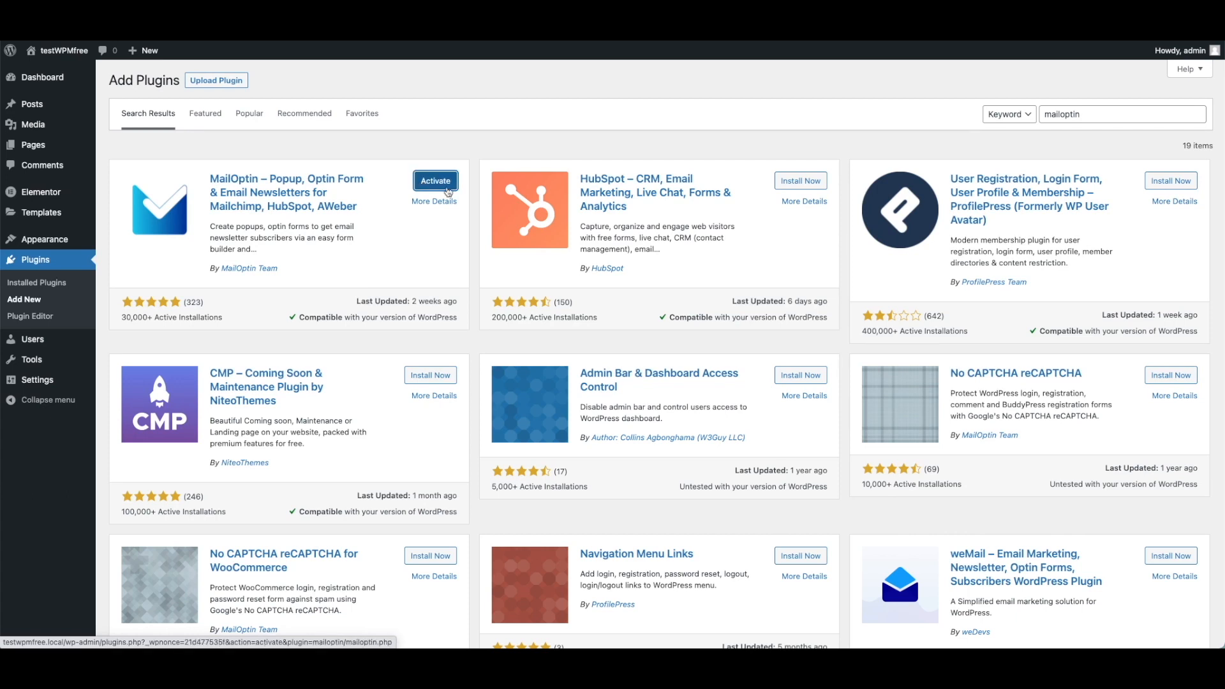
left_click(443, 183)
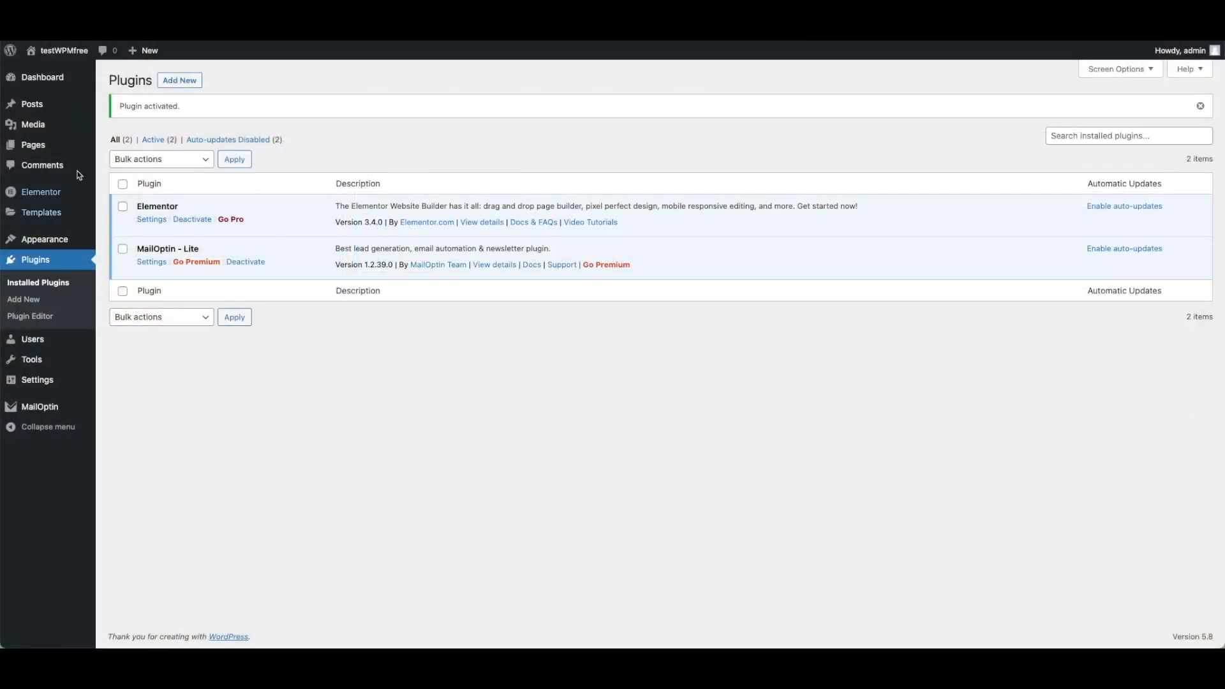
Create a new page titled 'Page de capture d'email', publish it, and return to the pages list.
left_click(60, 145)
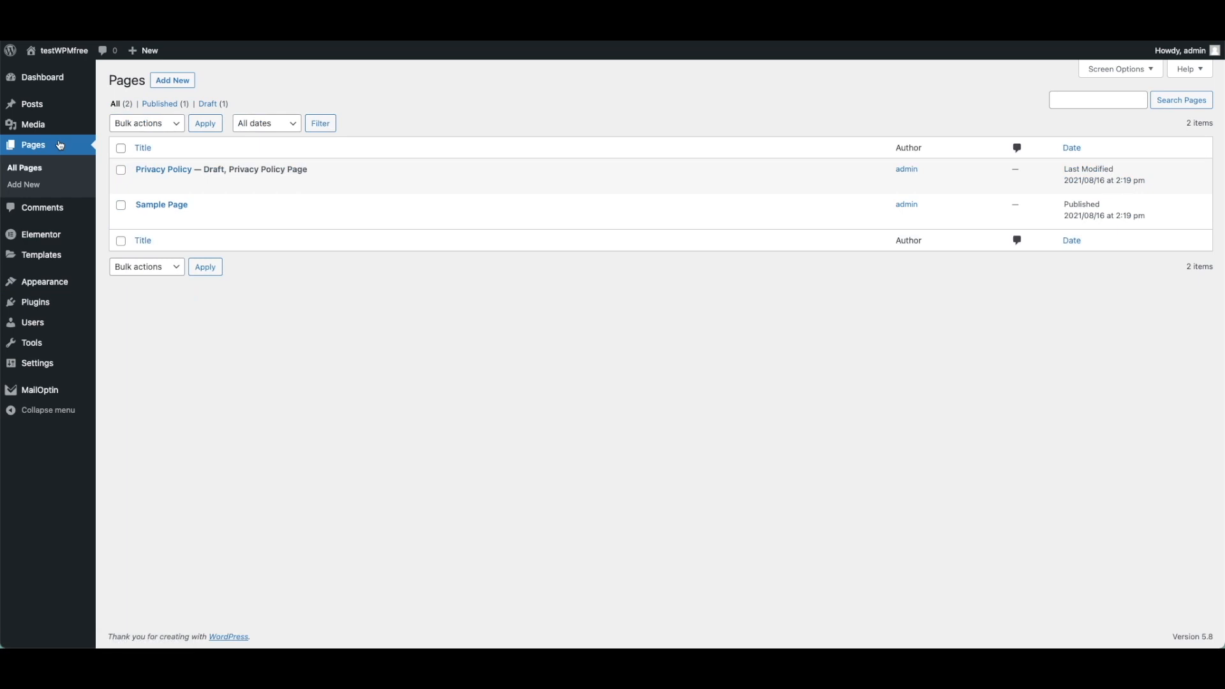
left_click(177, 86)
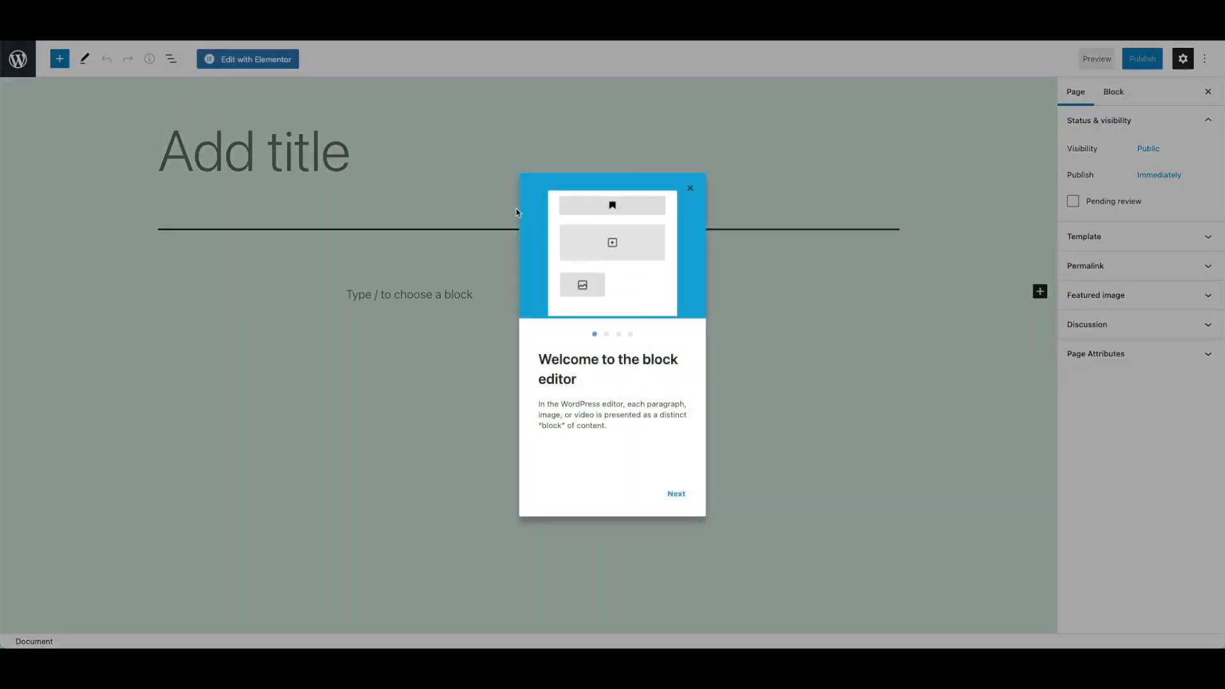
left_click(689, 188)
left_click(312, 164)
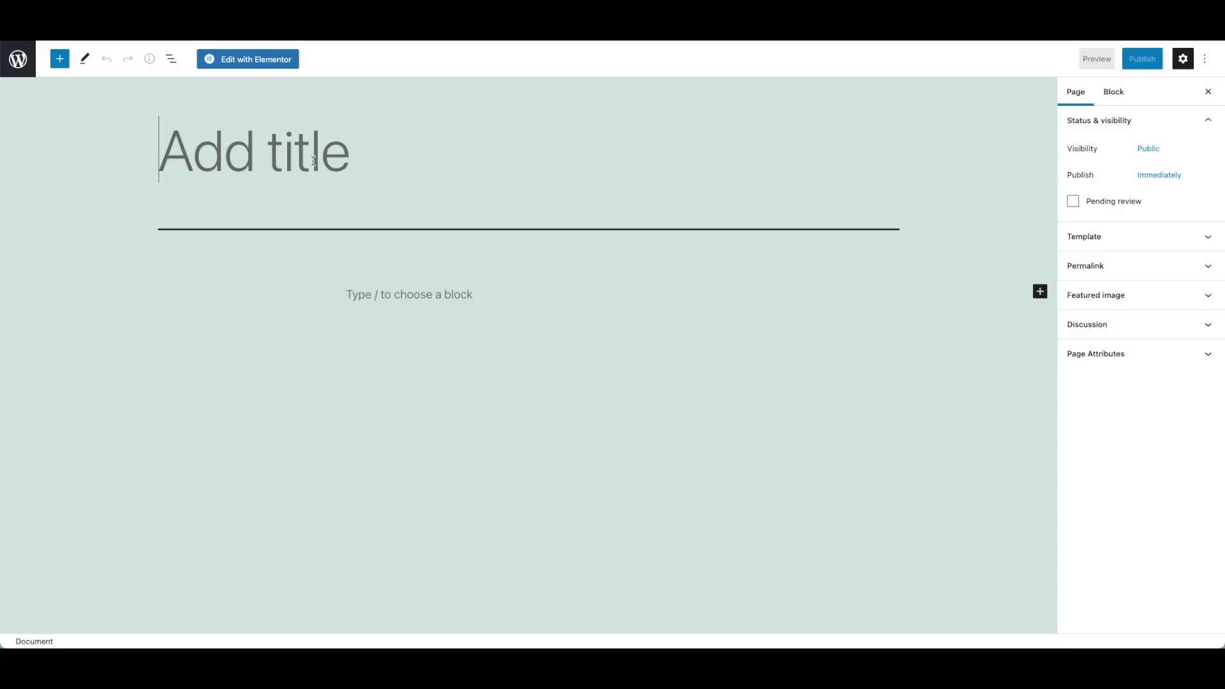
type("Pafg")
key("BackSpace")
key("BackSpace")
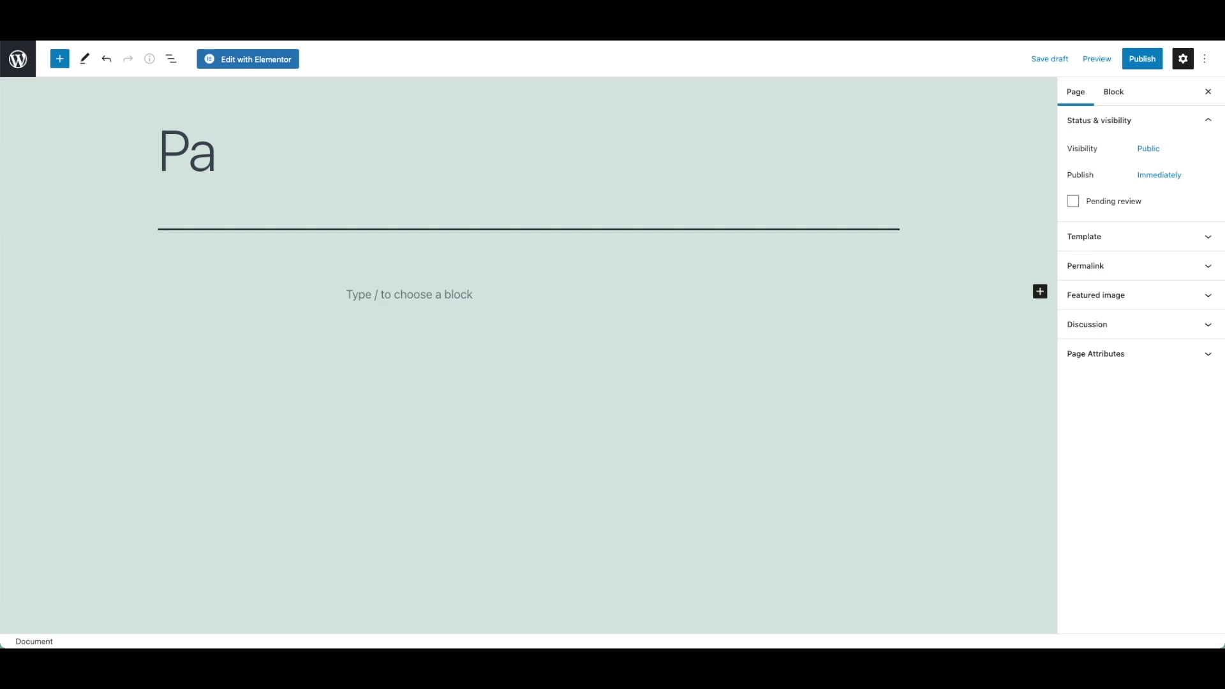
type("ge de captur")
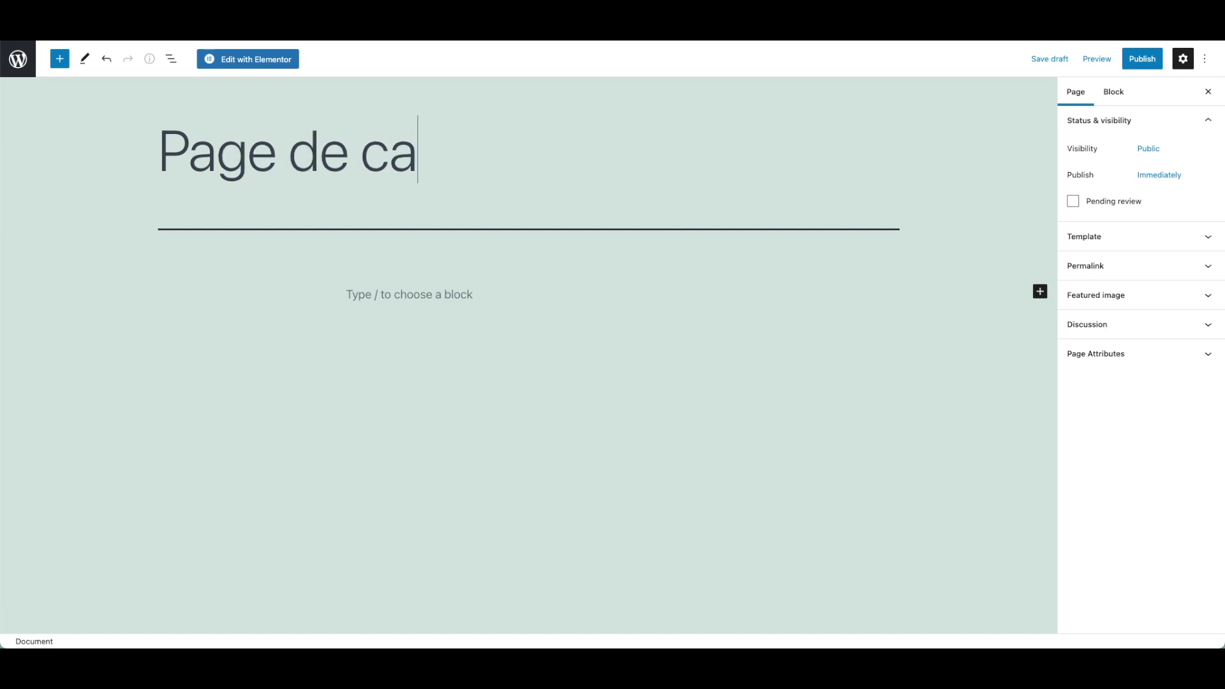
type("e d'email")
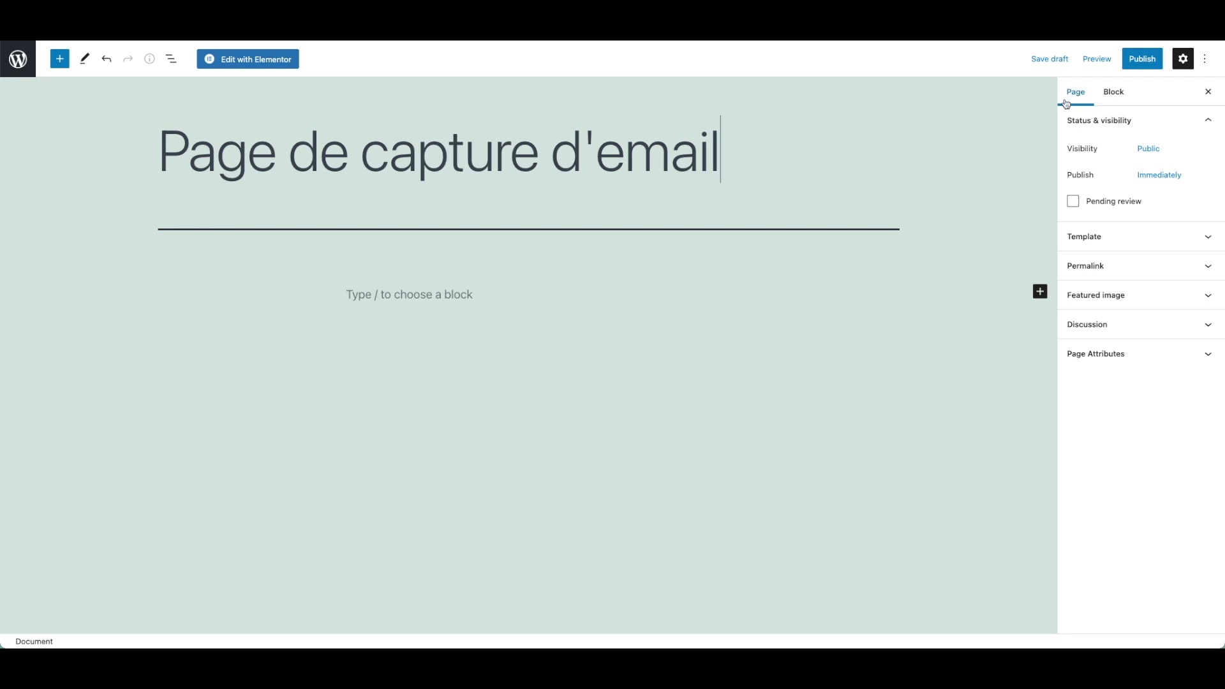
left_click(1132, 60)
left_click(1133, 59)
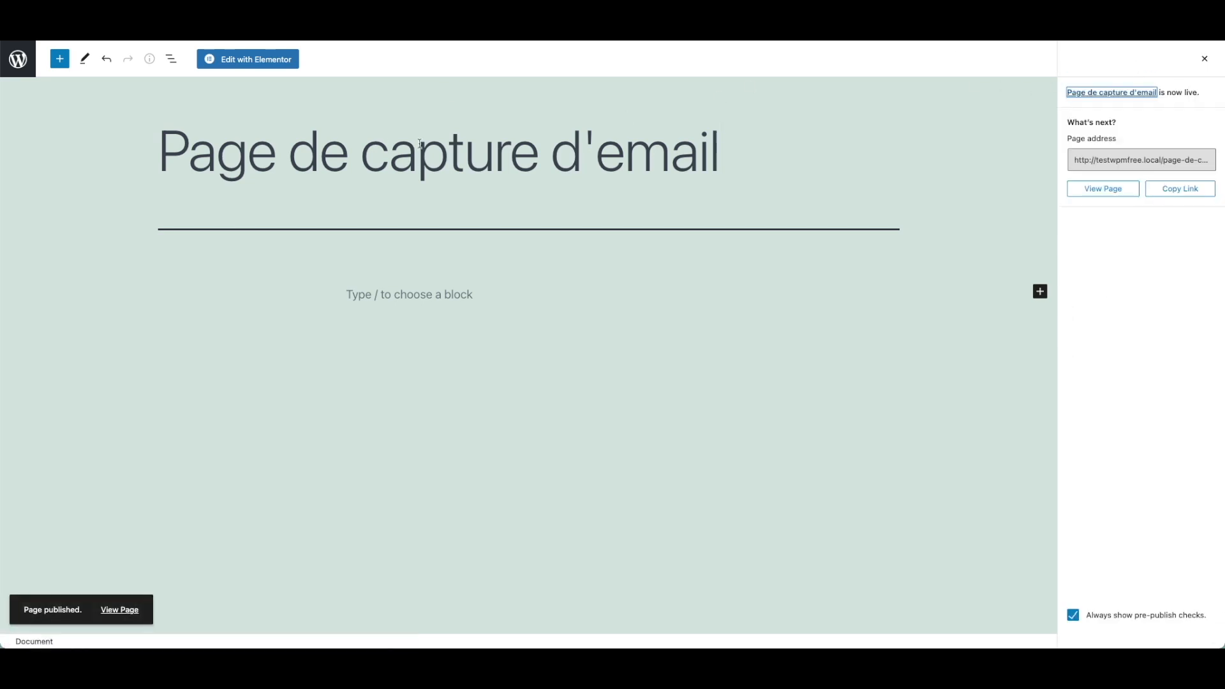
left_click(19, 67)
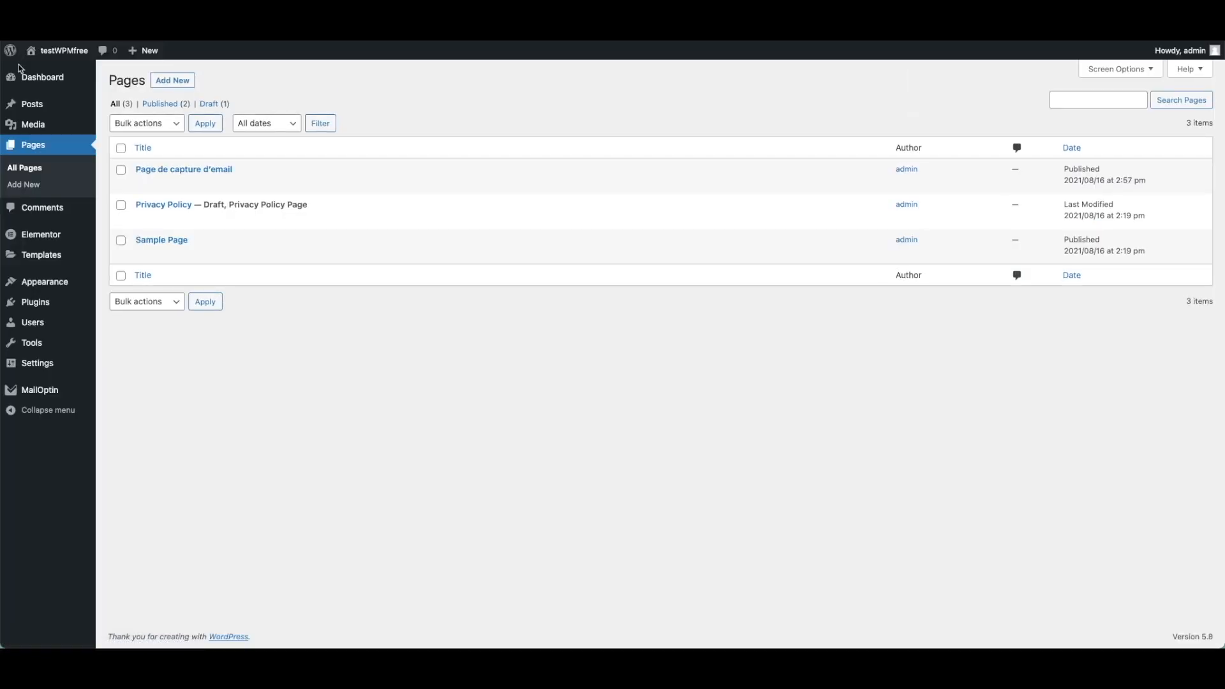
Add a new page titled 'Page de remerciement' and publish it.
left_click(172, 80)
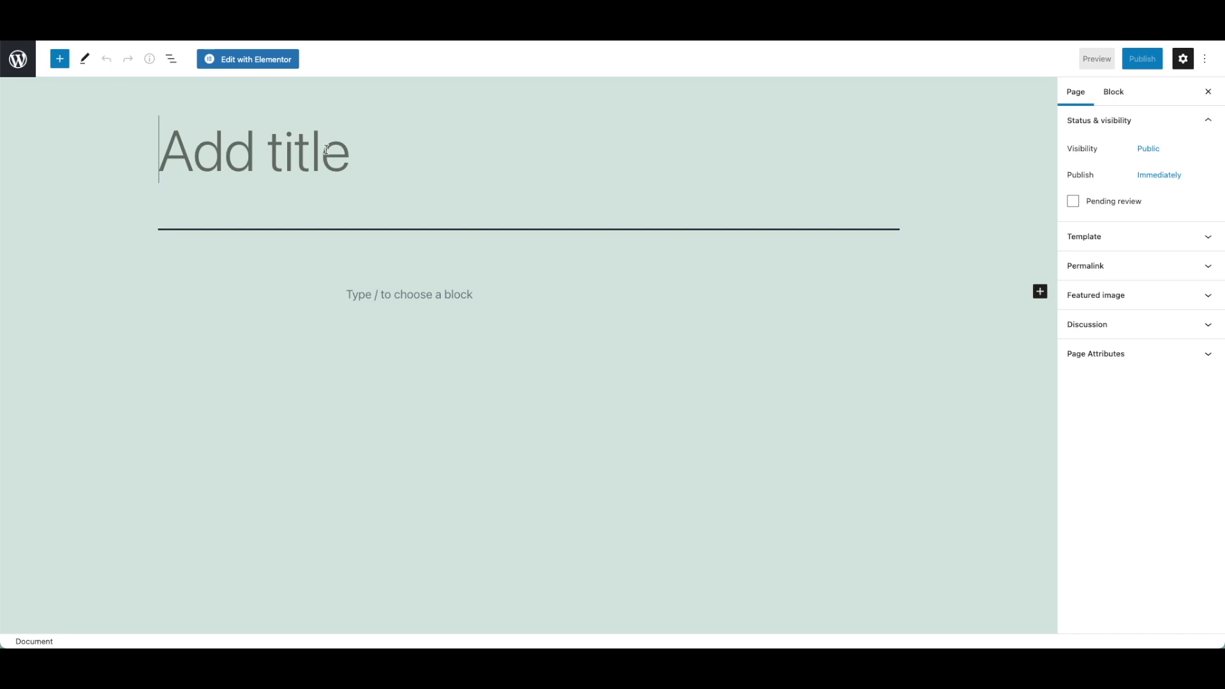
type("Page de reme")
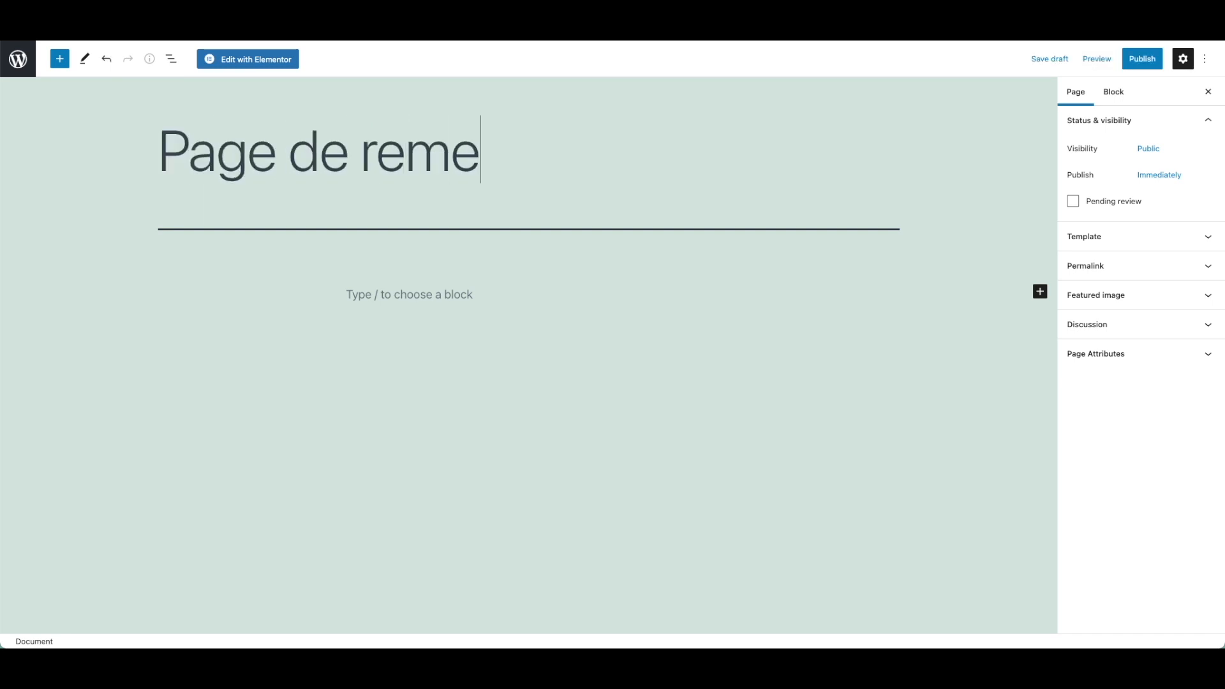
type("rciement")
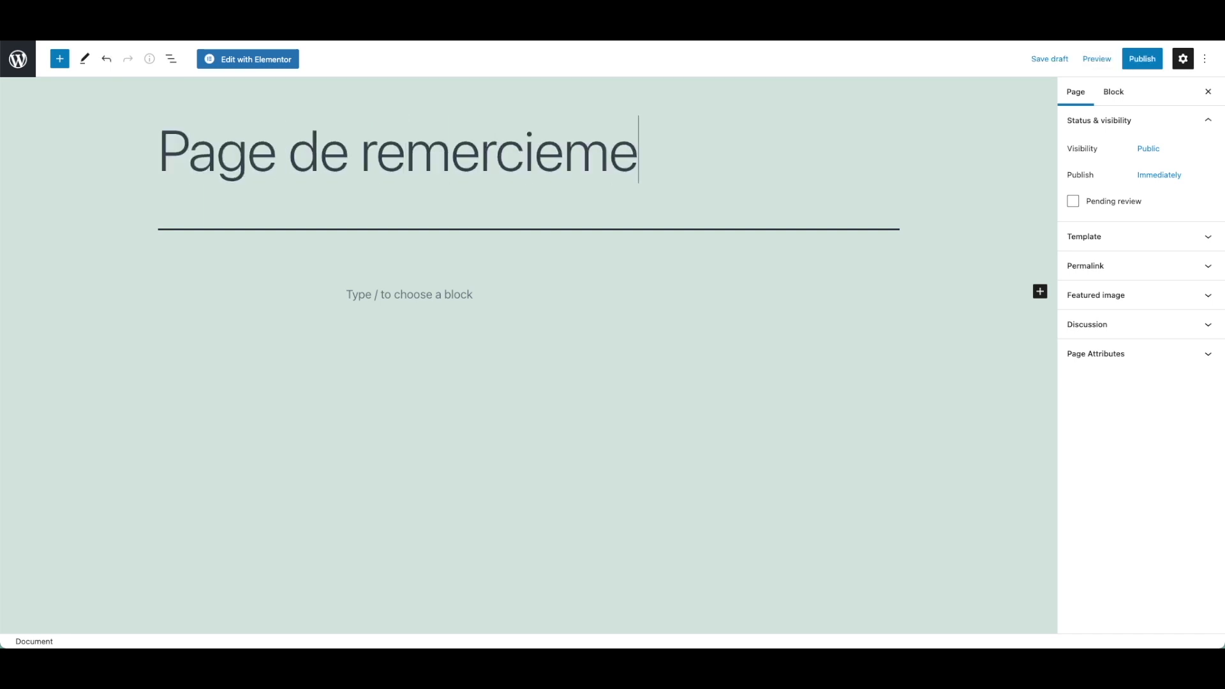
left_click(1143, 61)
left_click(1138, 59)
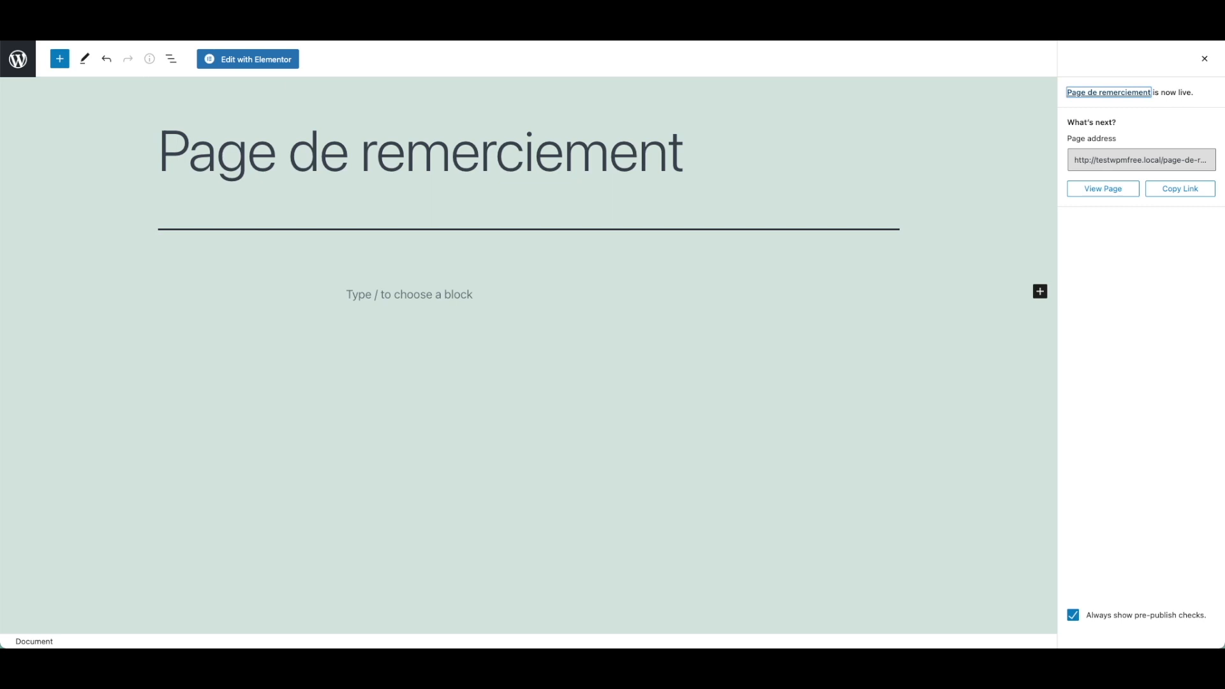
Open All Pages in a new tab from the WordPress logo and view it there.
right_click(21, 65)
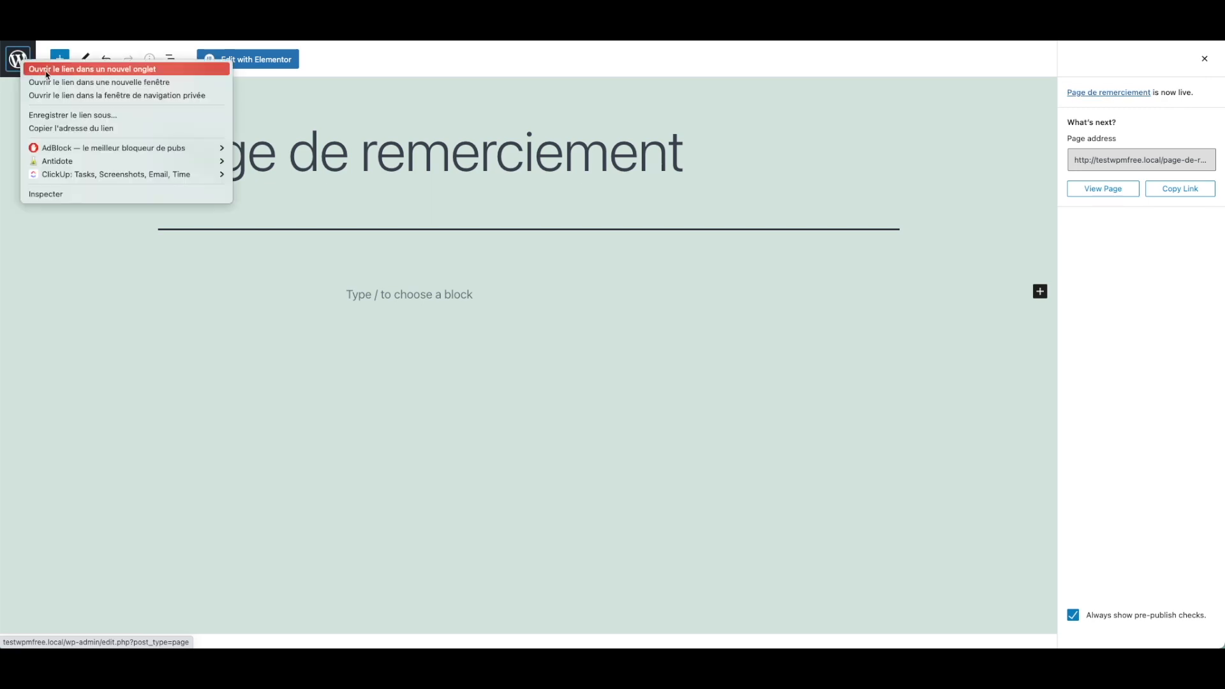
left_click(95, 69)
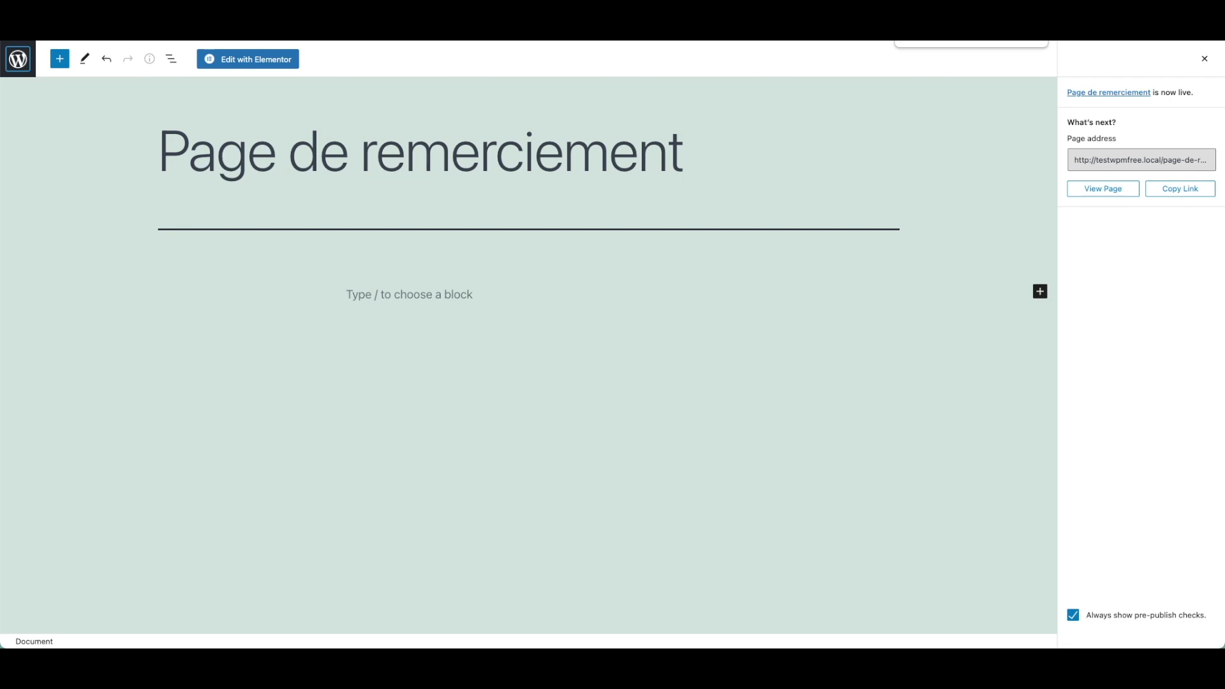
key("ctrl+Tab")
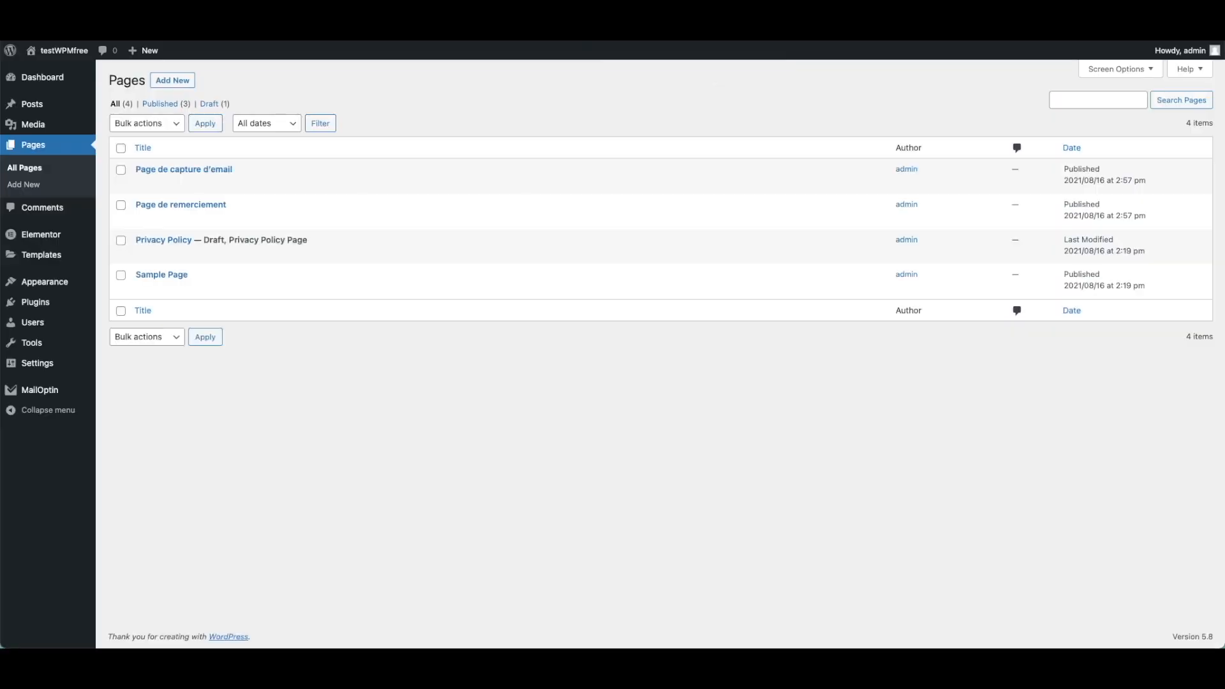
key("ctrl+Tab")
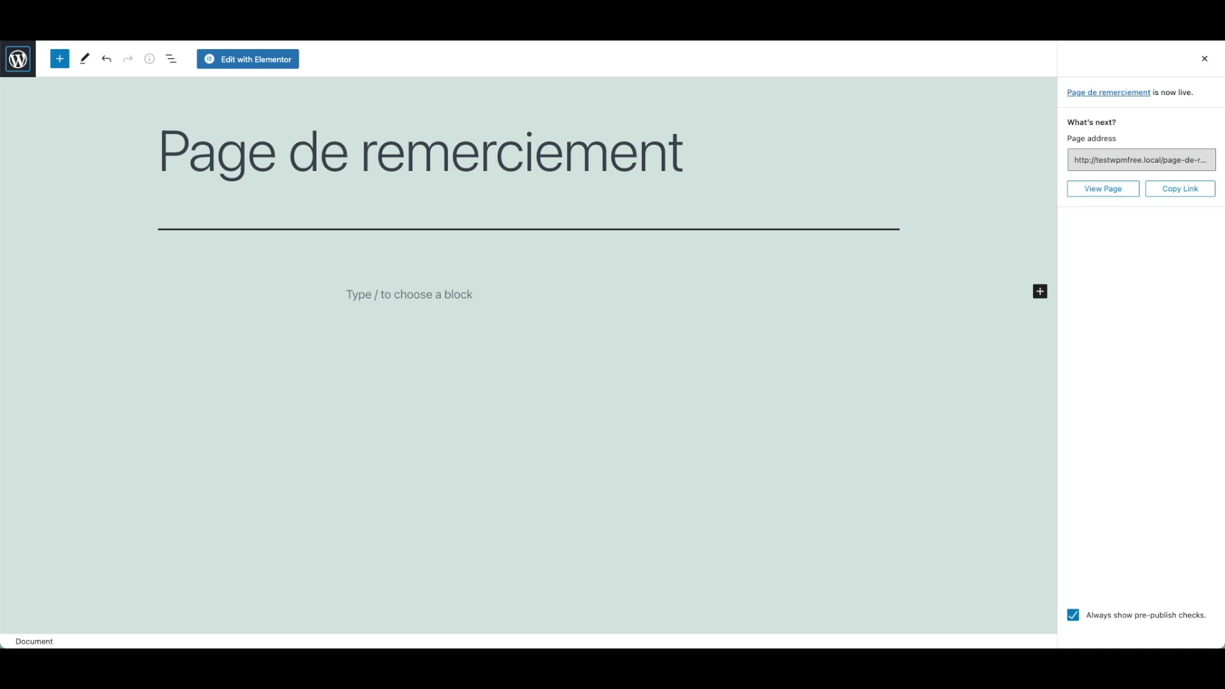
key("ctrl+Tab")
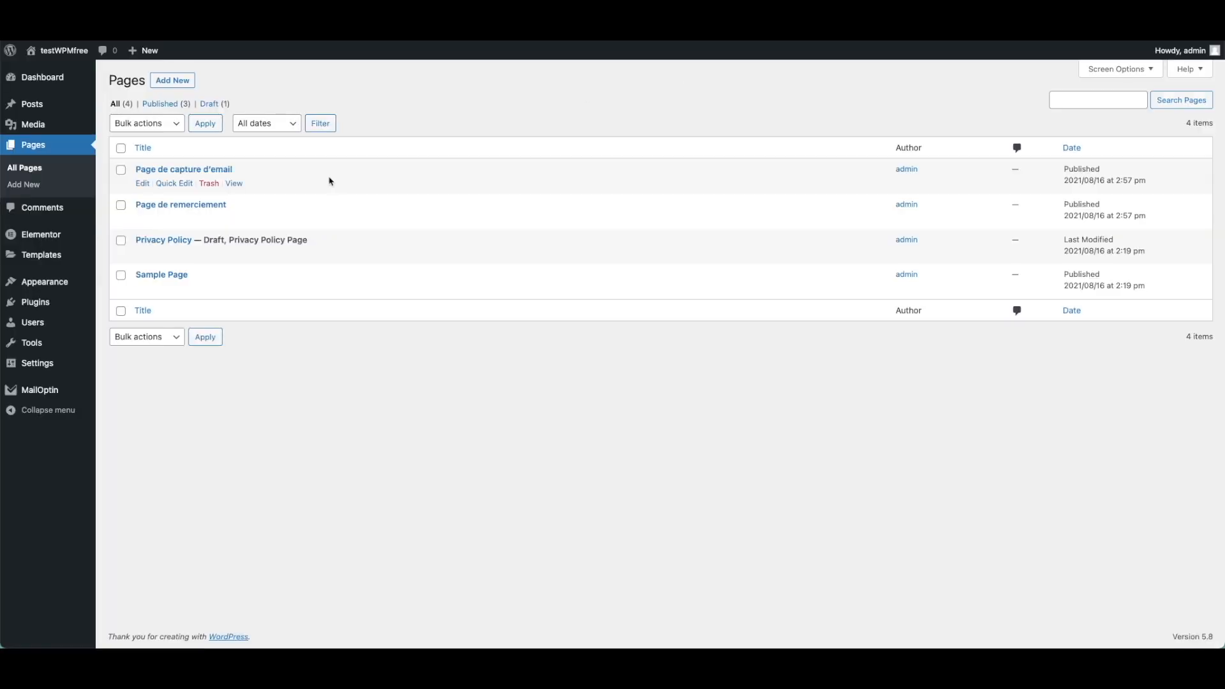
Go from Plugins to MailOptin's Settings, then to its Integrations page.
mouse_move(67, 287)
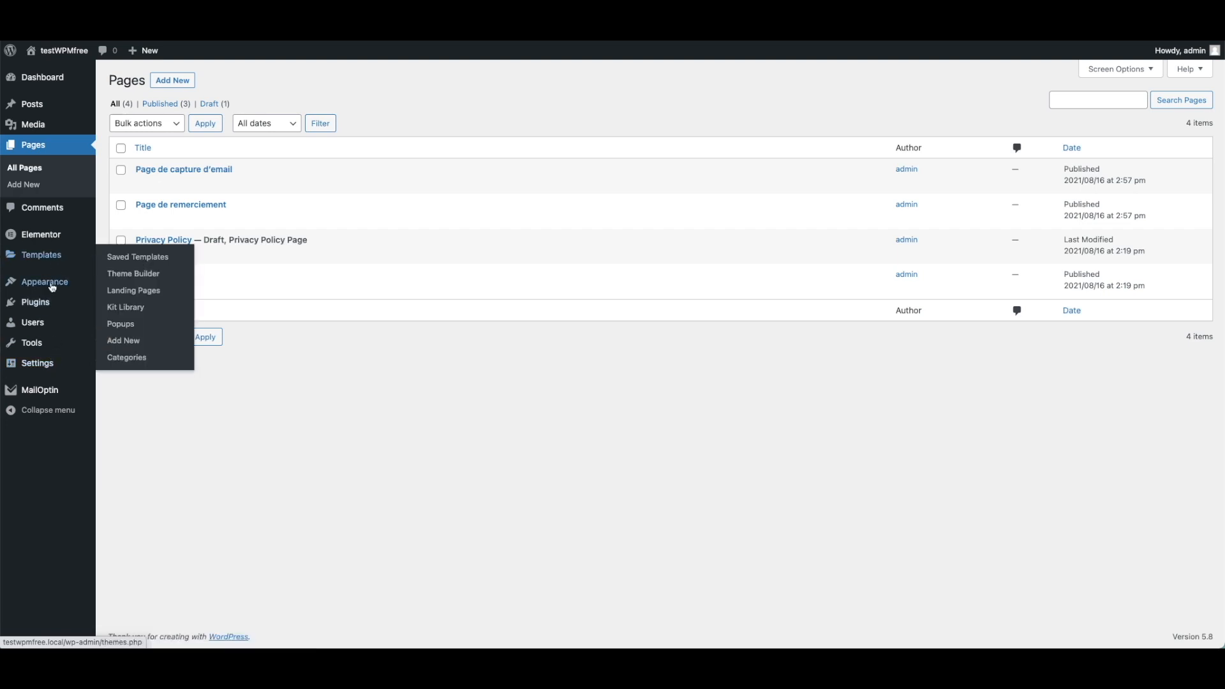
left_click(46, 310)
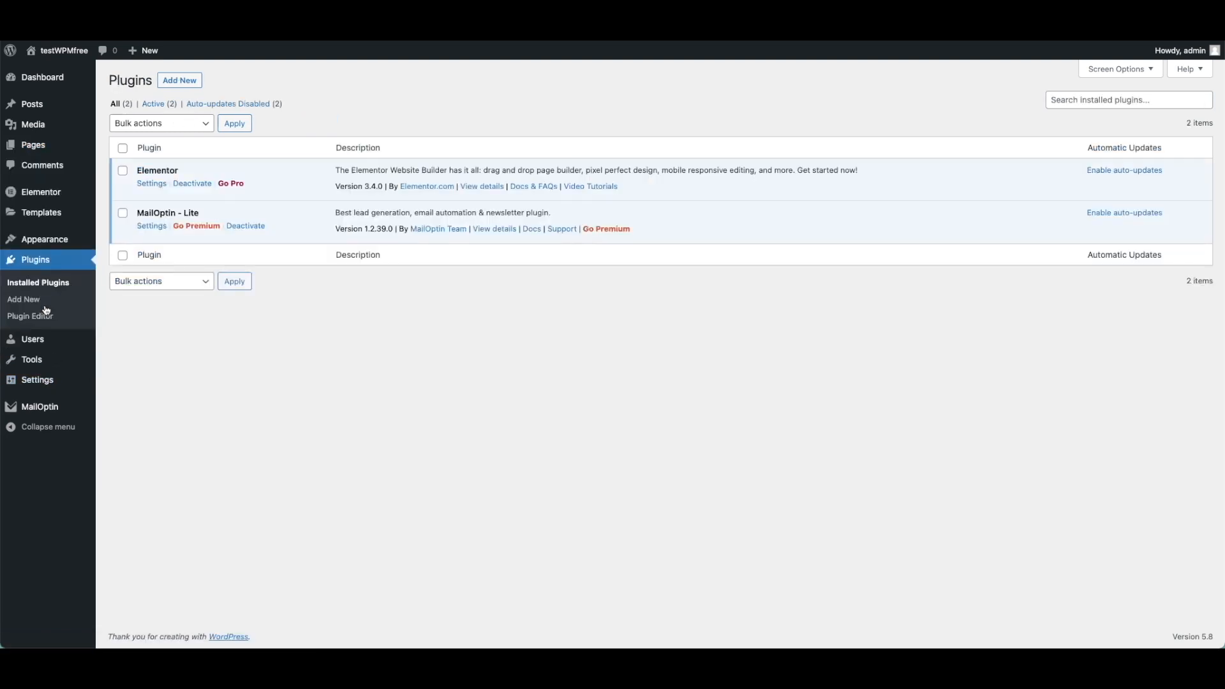
left_click(152, 227)
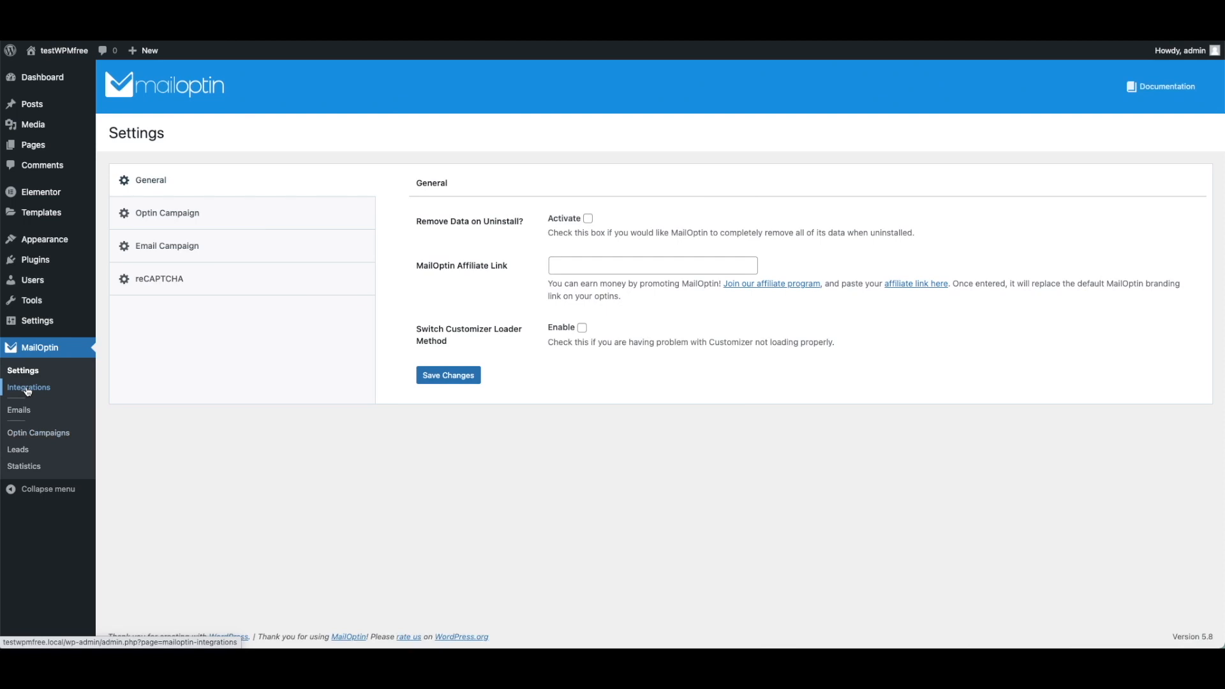
left_click(28, 389)
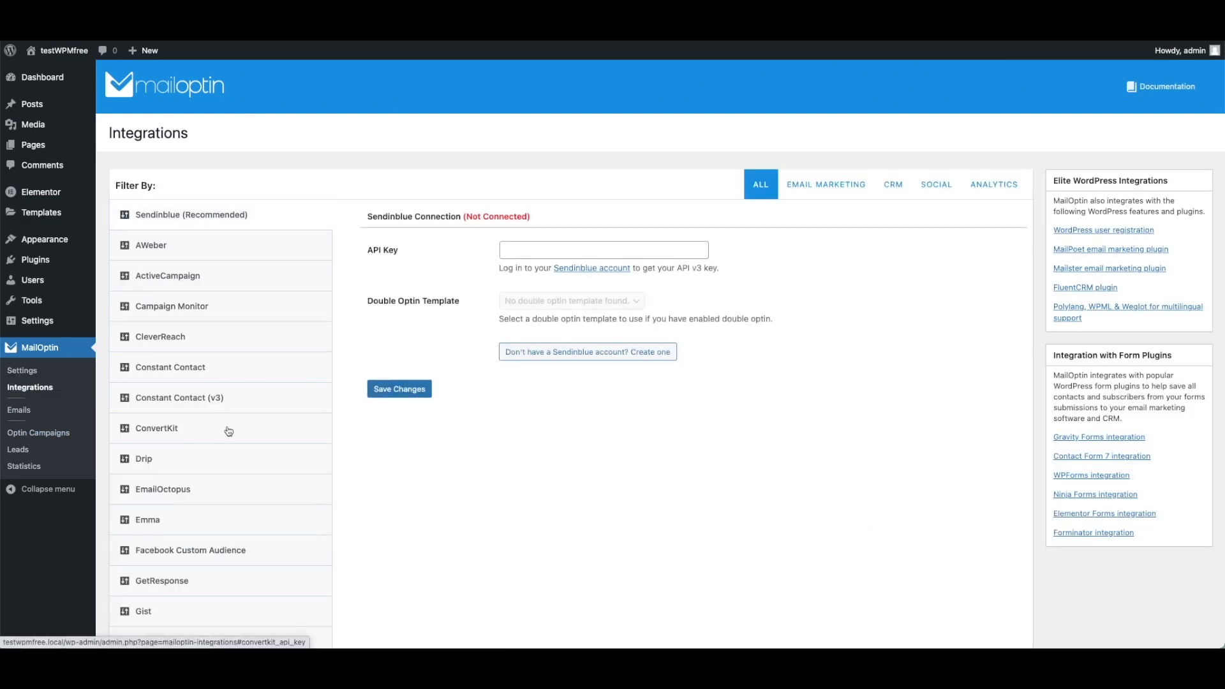
Choose MailerLite among MailOptin's integrations, paste the copied API key into Enter API Key, and save.
scroll(213, 456, "down", 7)
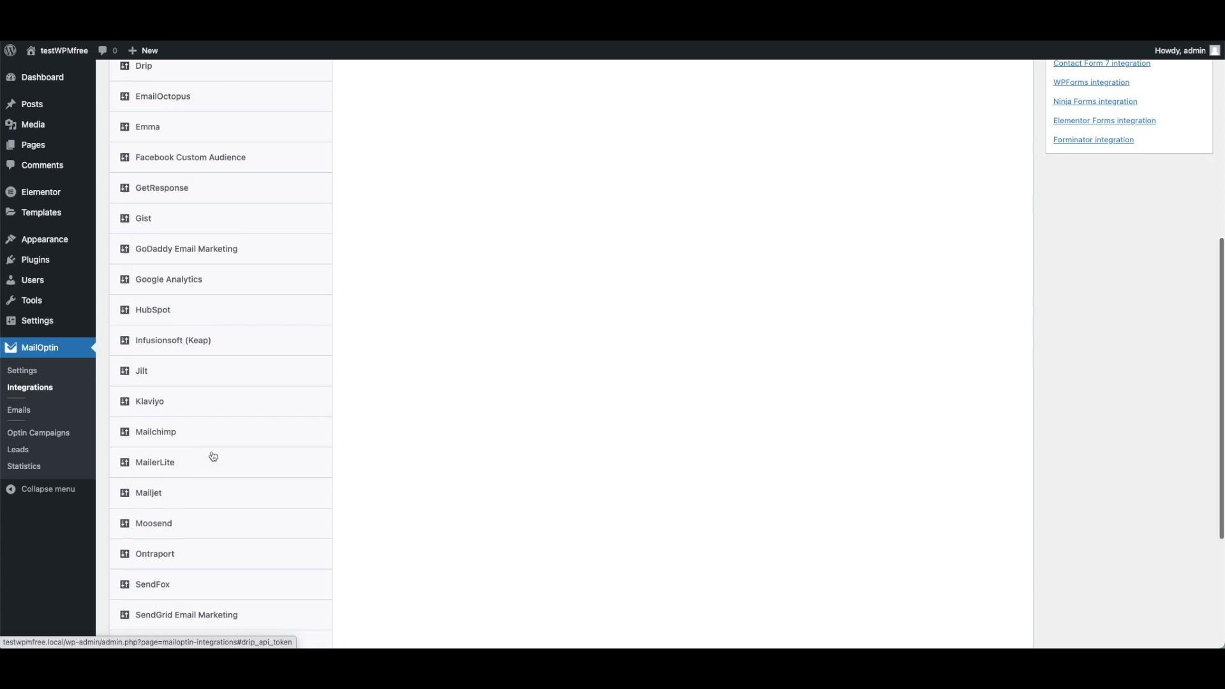
scroll(213, 456, "down", 3)
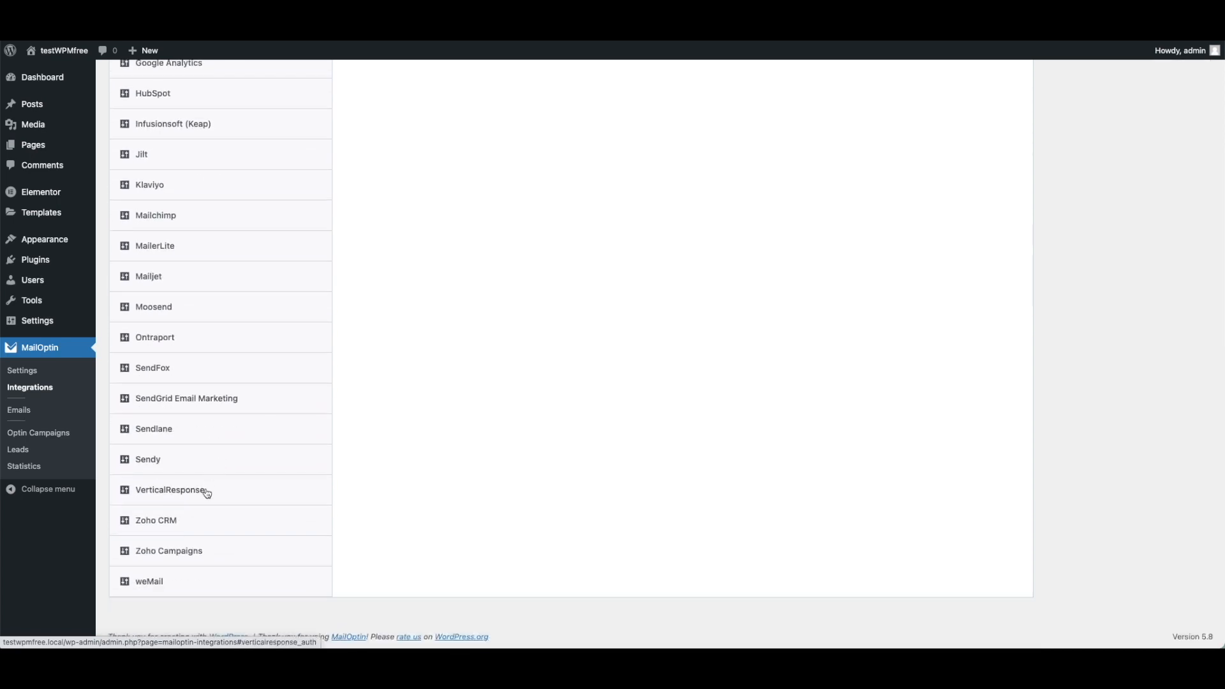
scroll(209, 483, "up", 3)
scroll(210, 481, "up", 2)
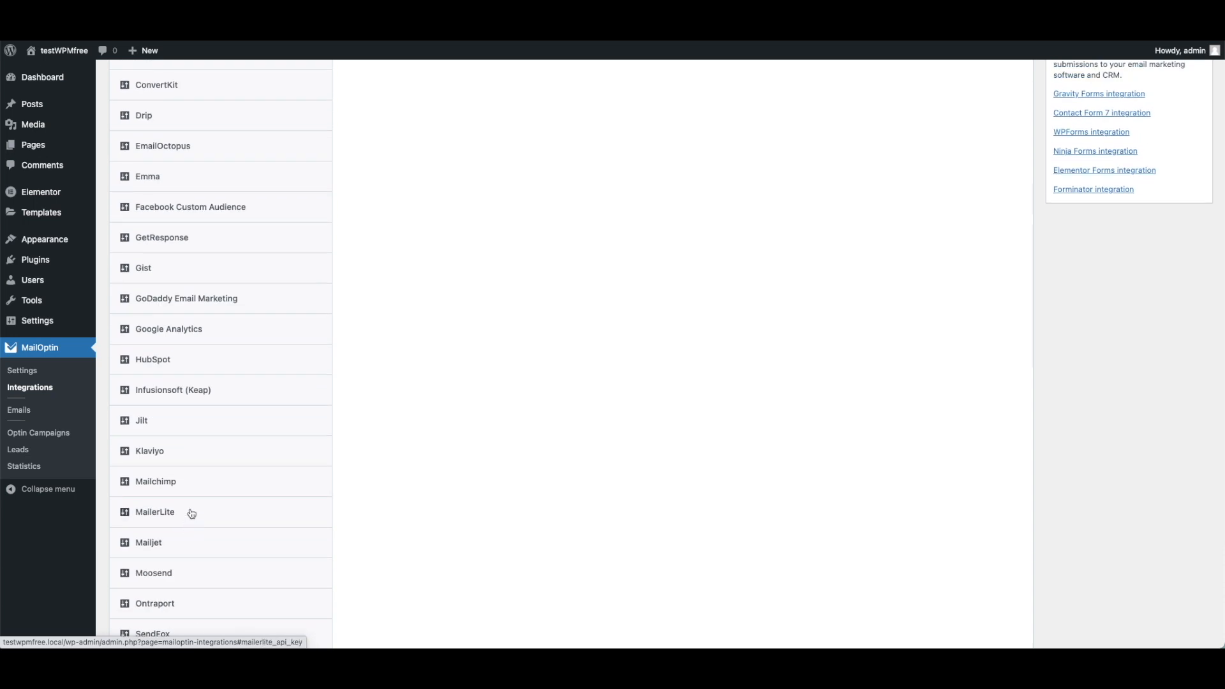
left_click(265, 504)
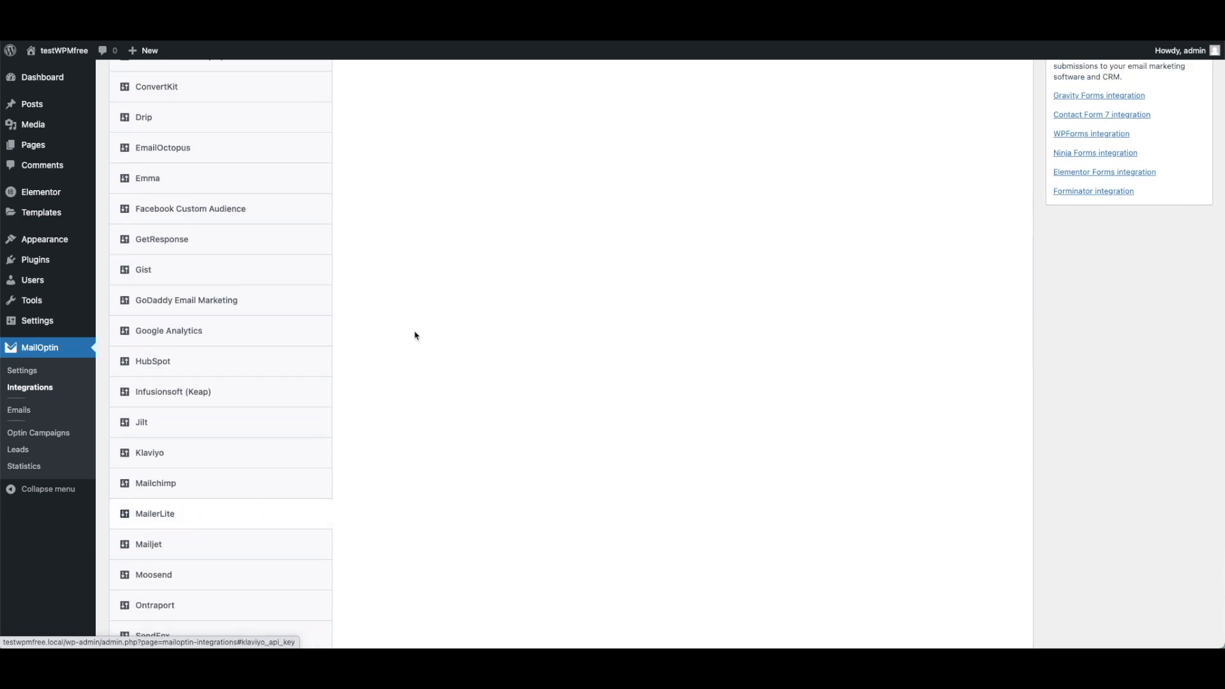
left_click(541, 243)
right_click(539, 251)
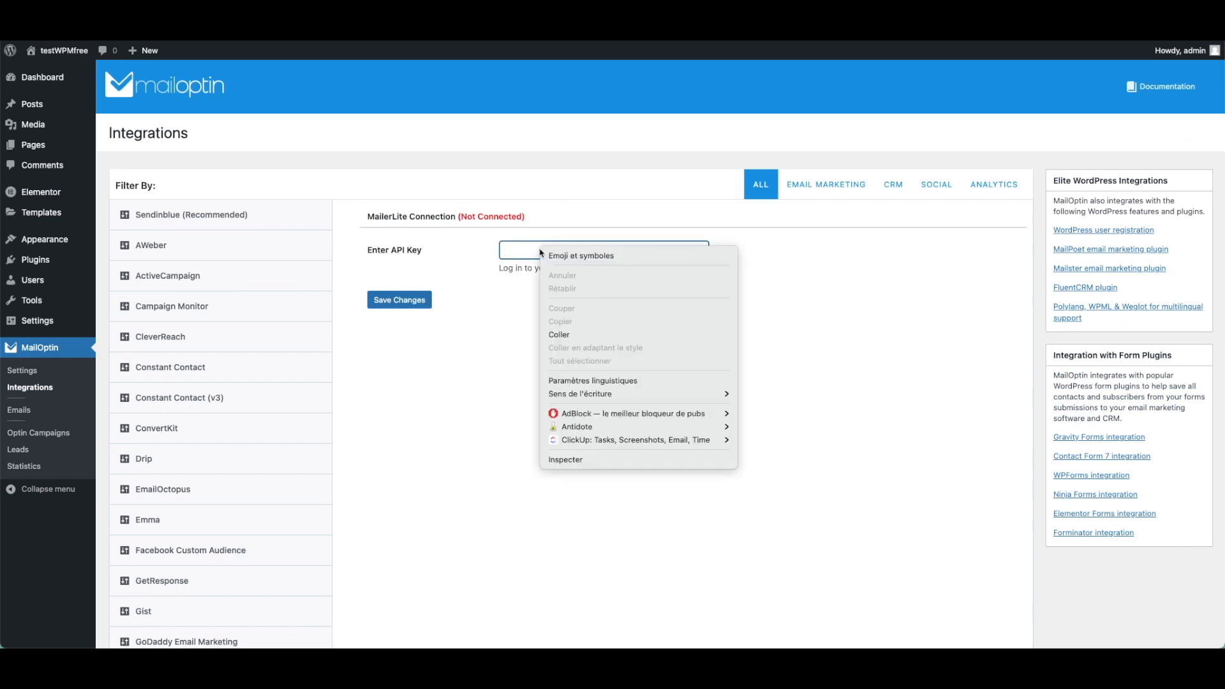
left_click(547, 337)
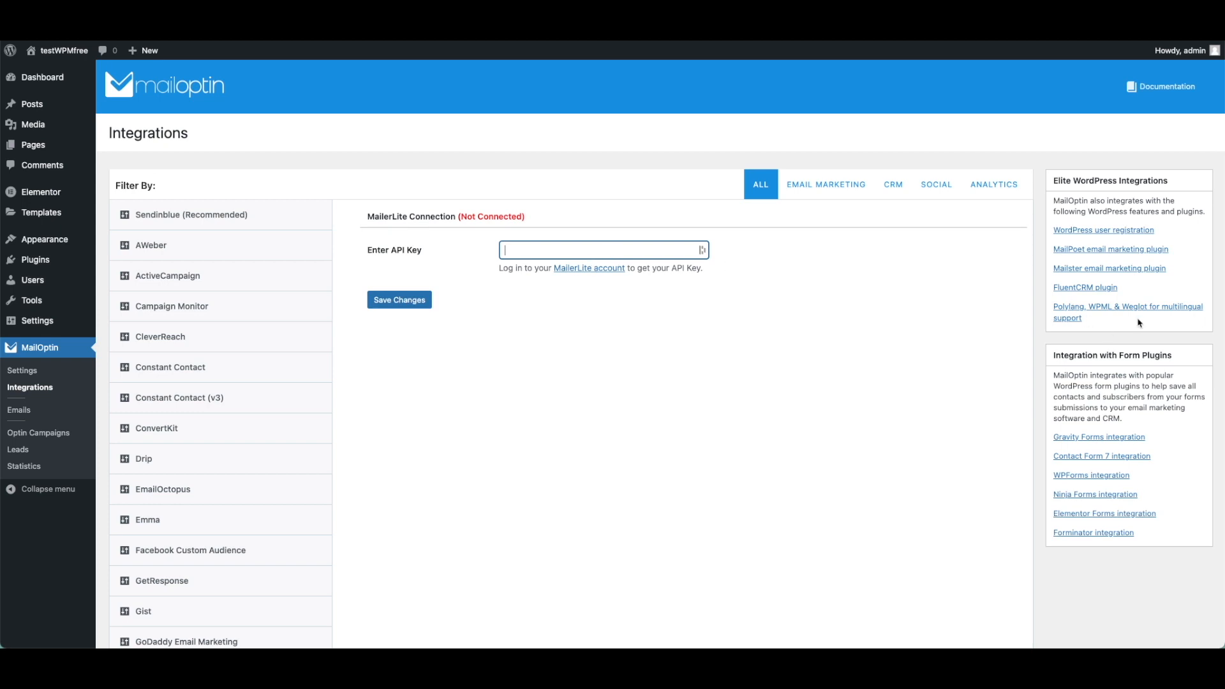
key("super+v")
left_click(402, 302)
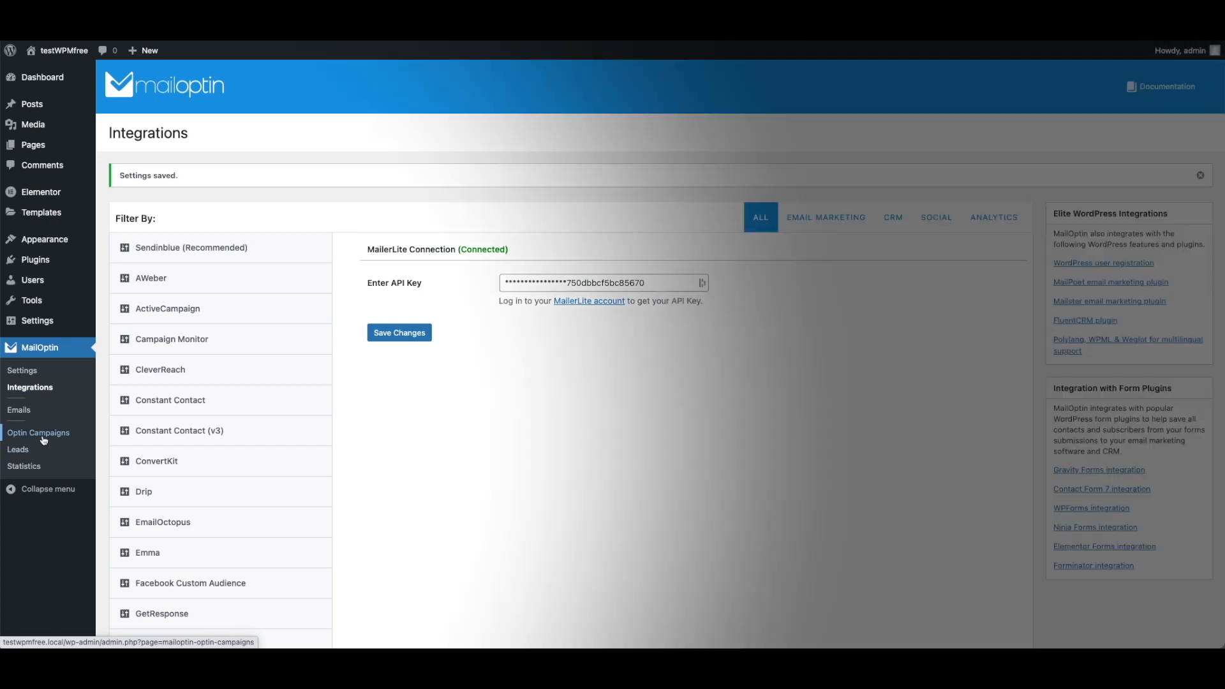
Start a new in-post opt-in campaign and pick the Elegance design.
left_click(45, 437)
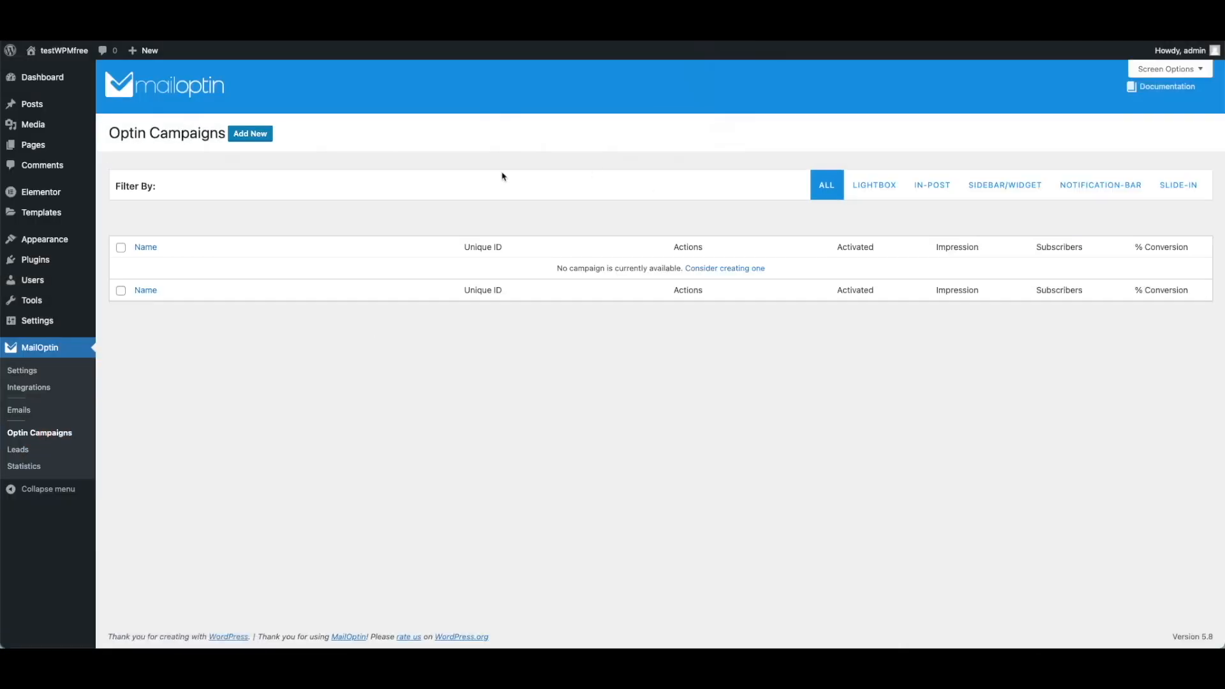
left_click(264, 136)
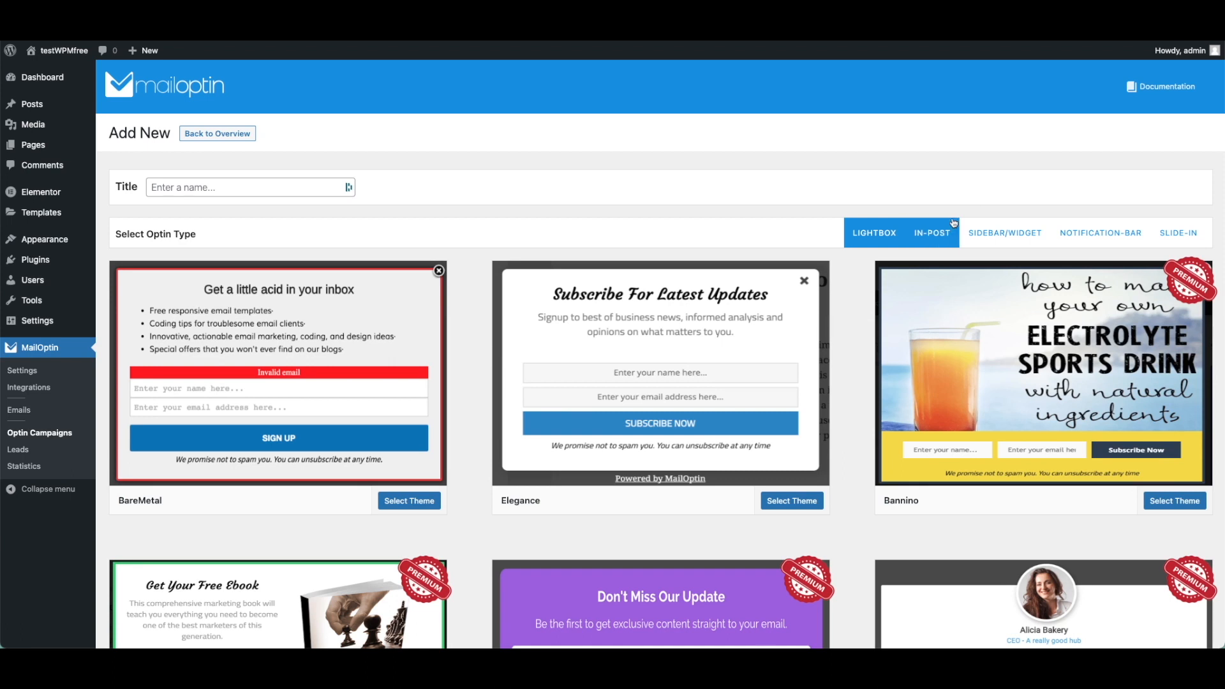
left_click(935, 235)
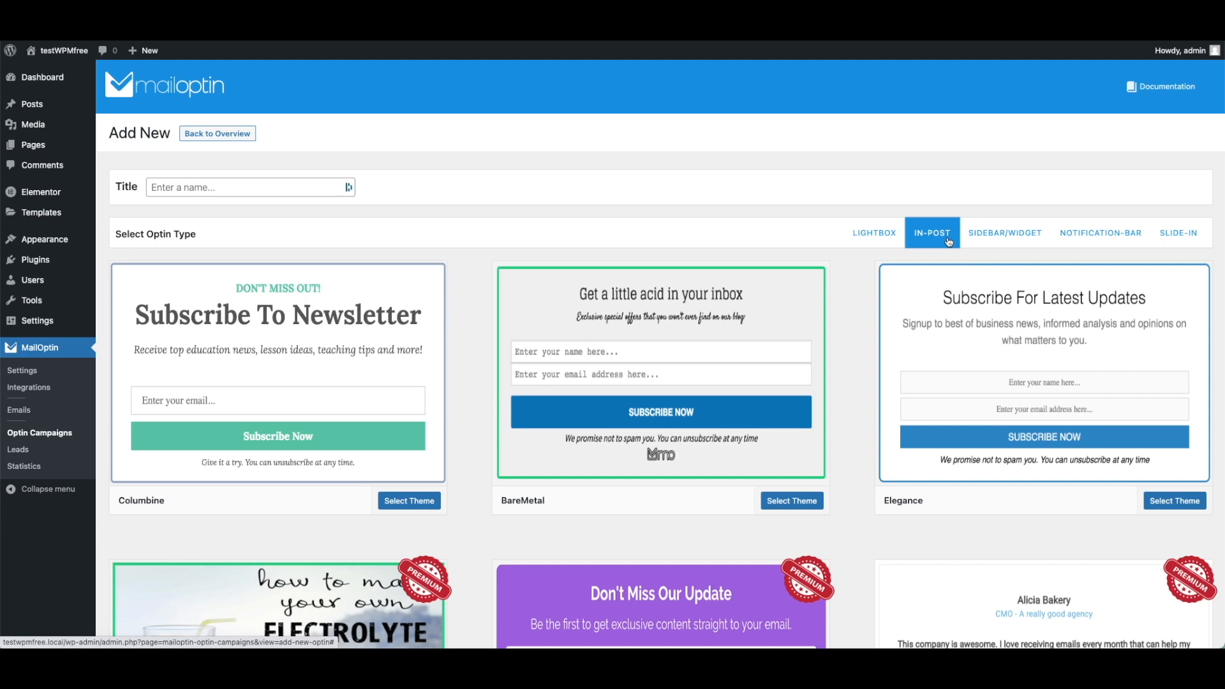
scroll(751, 369, "down", 3)
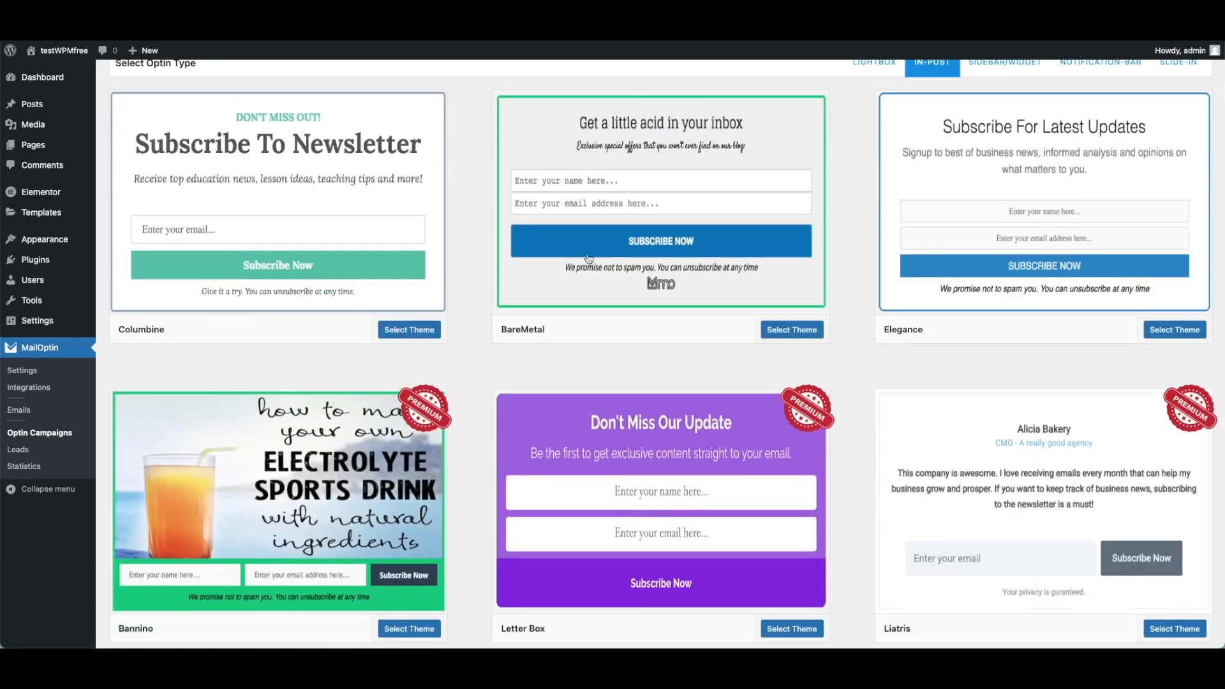
scroll(993, 258, "up", 2)
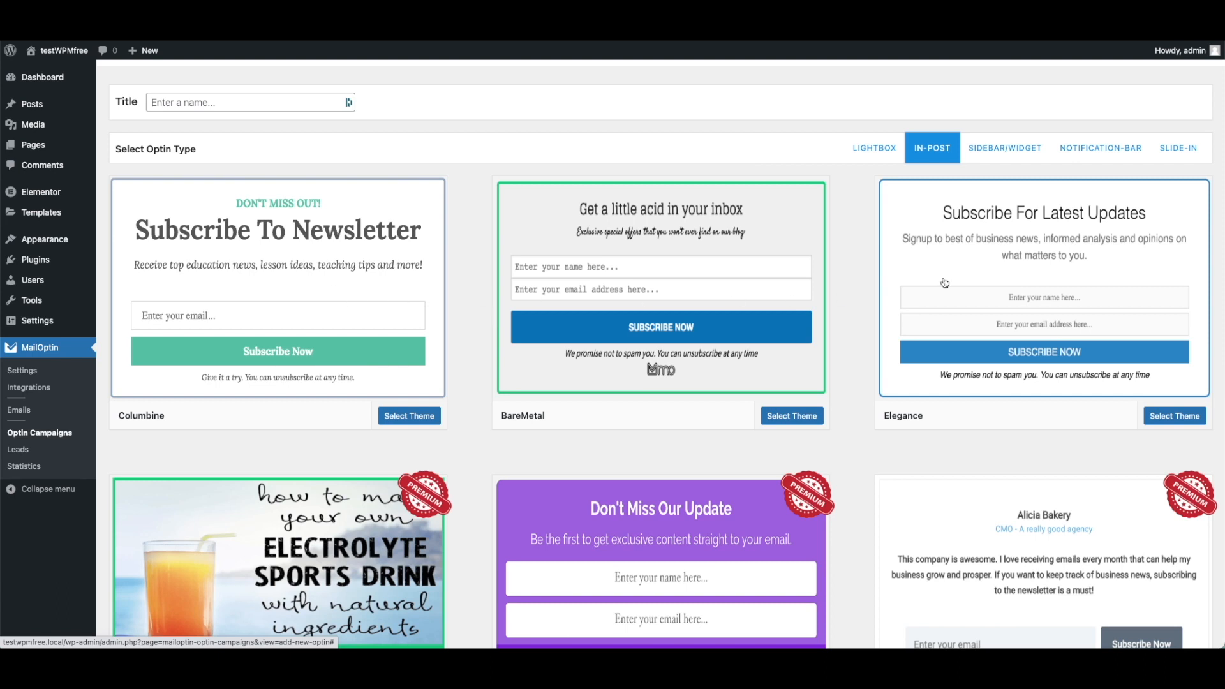
left_click(1095, 270)
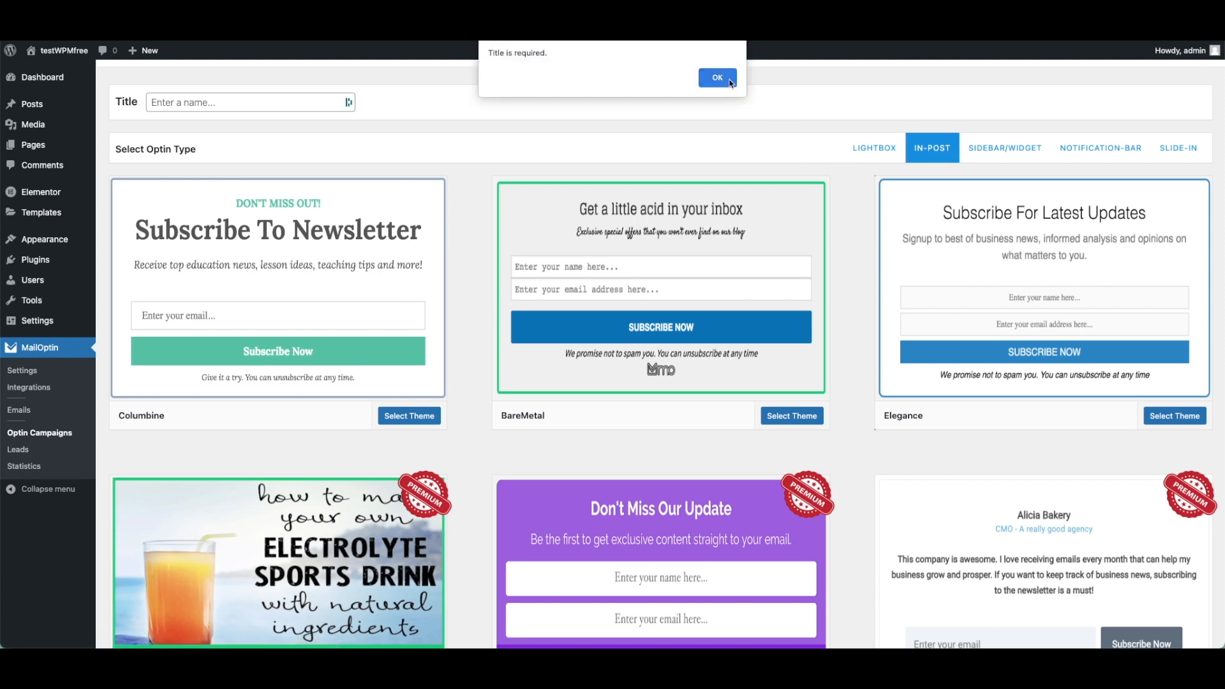
Clear the missing-title warnings and enter 'ebook' as the campaign title.
left_click(721, 82)
left_click(1165, 416)
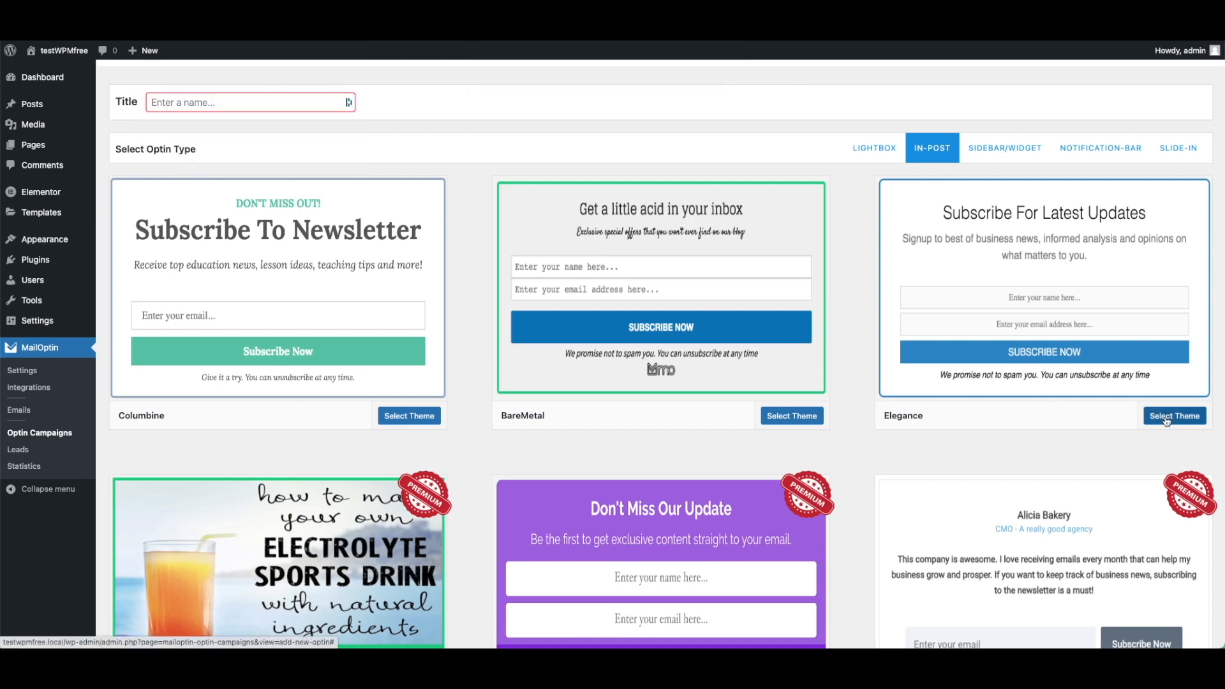
left_click(717, 78)
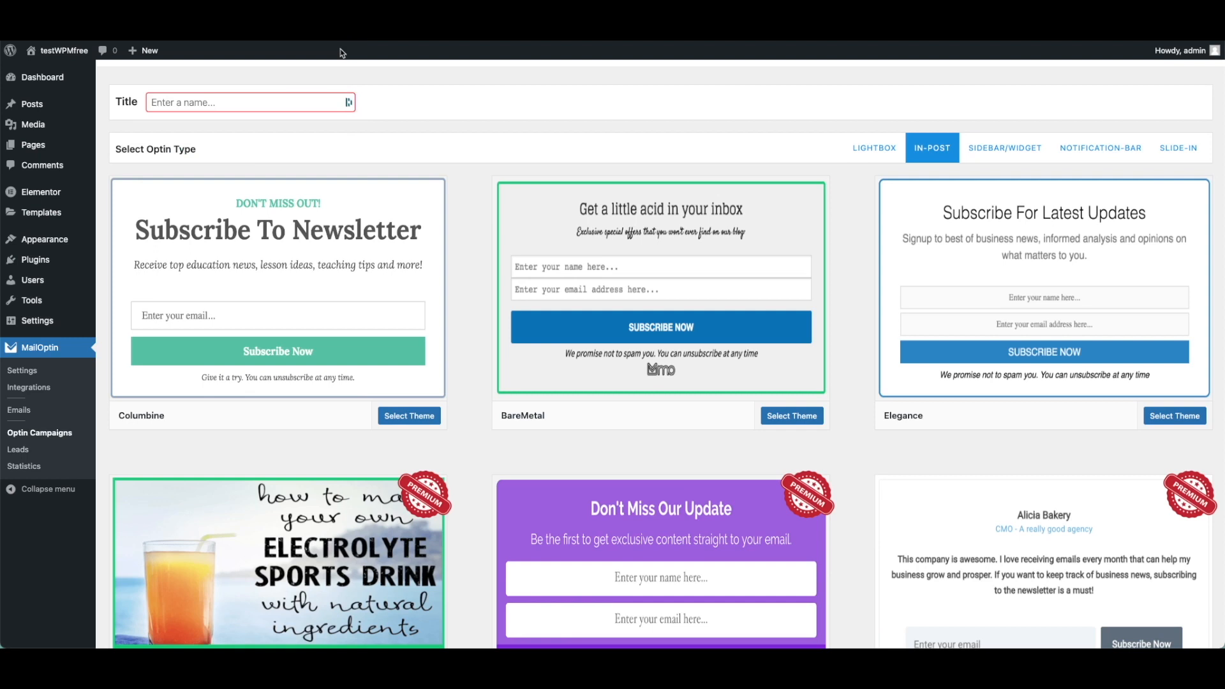
left_click(244, 103)
type("ebook")
Confirm the Elegance design and change the headline to 'Télécharger l'ebook'.
left_click(1163, 420)
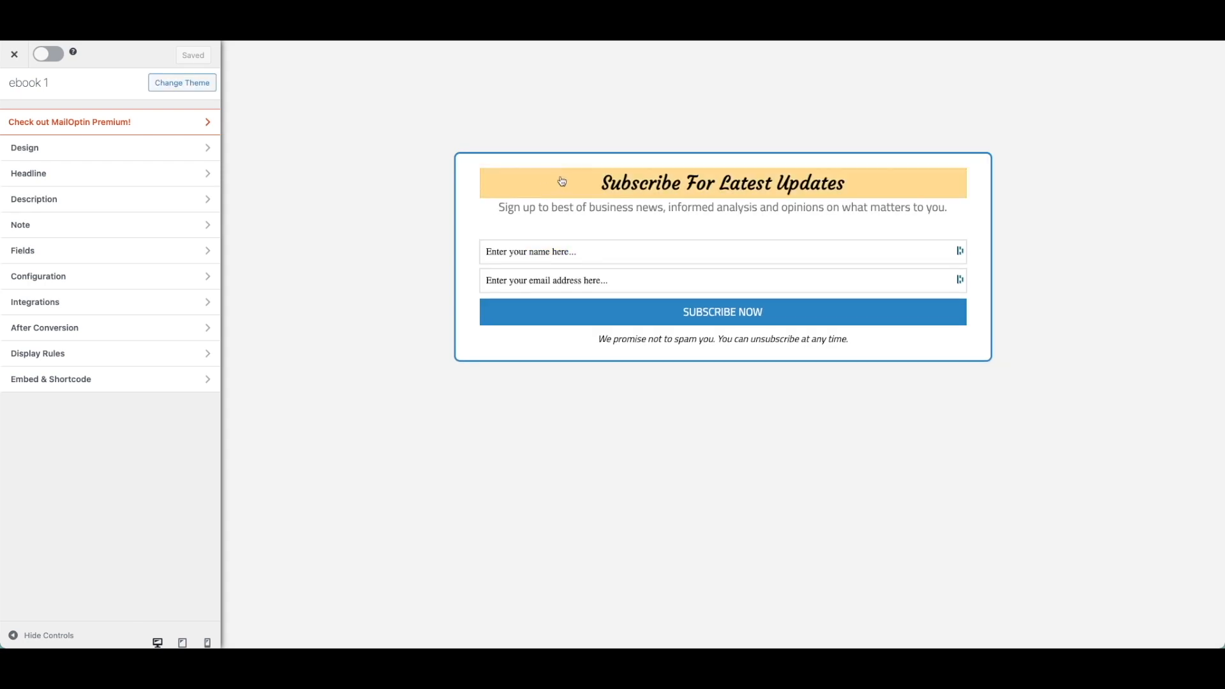
left_click(638, 179)
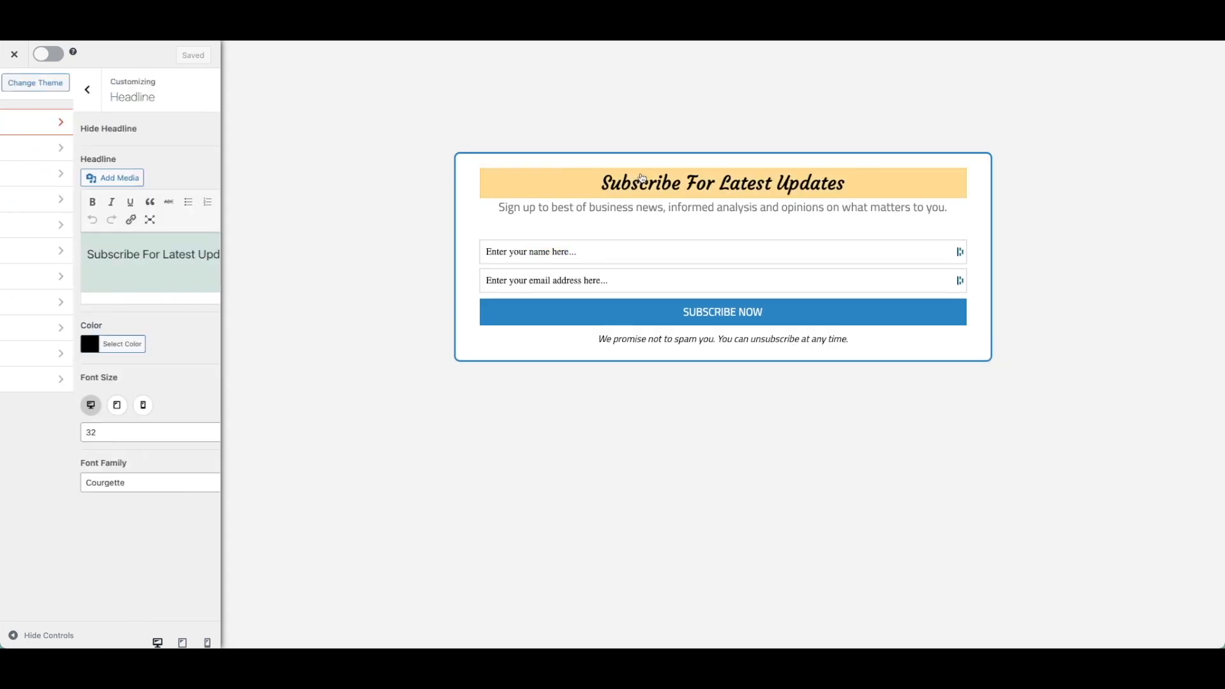
triple_click(175, 253)
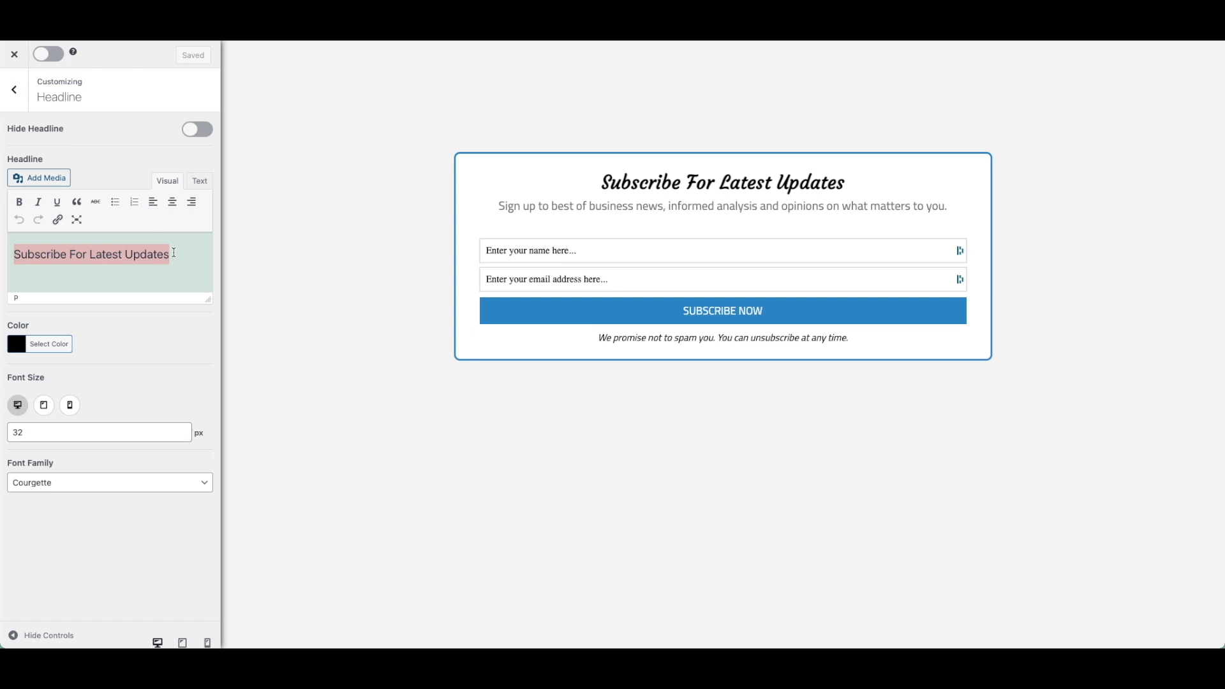
key("BackSpace")
type("Téléc")
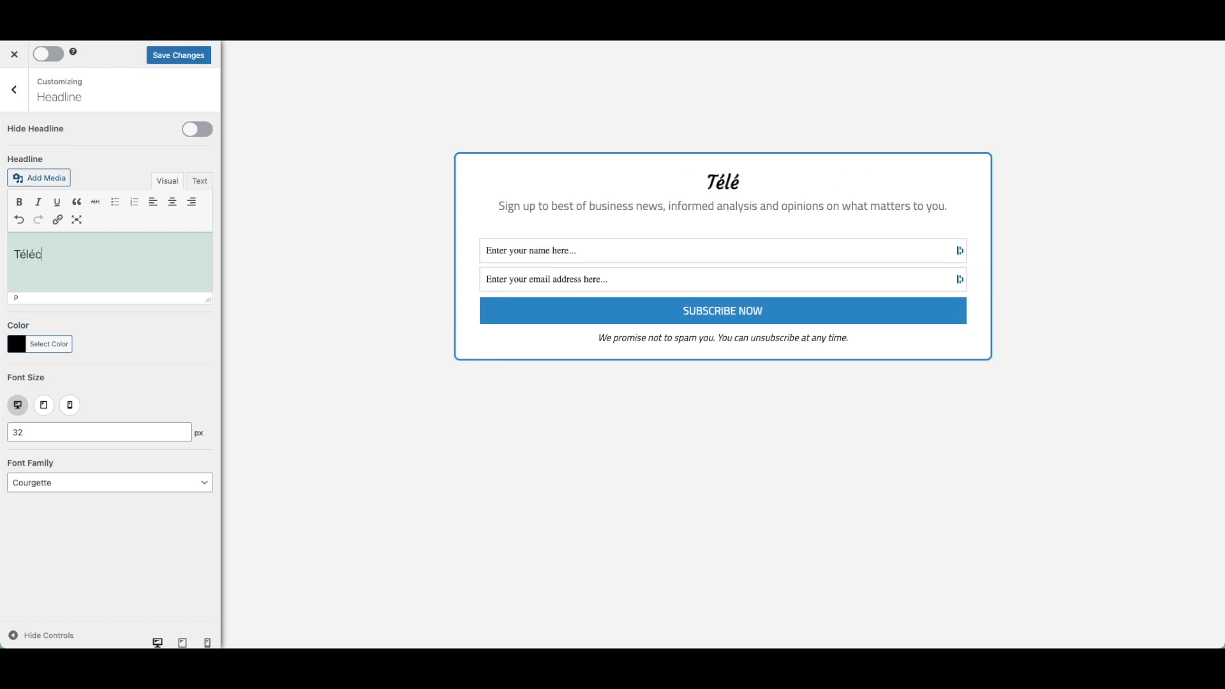
type("harg")
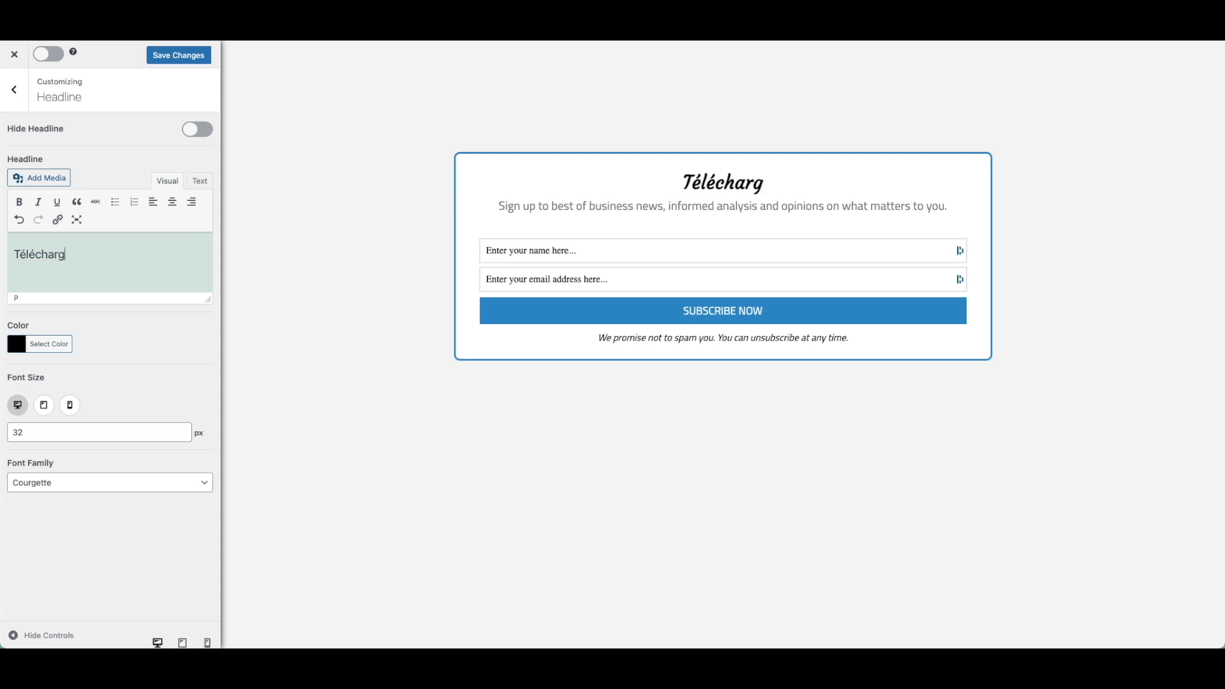
type("er l'ebook")
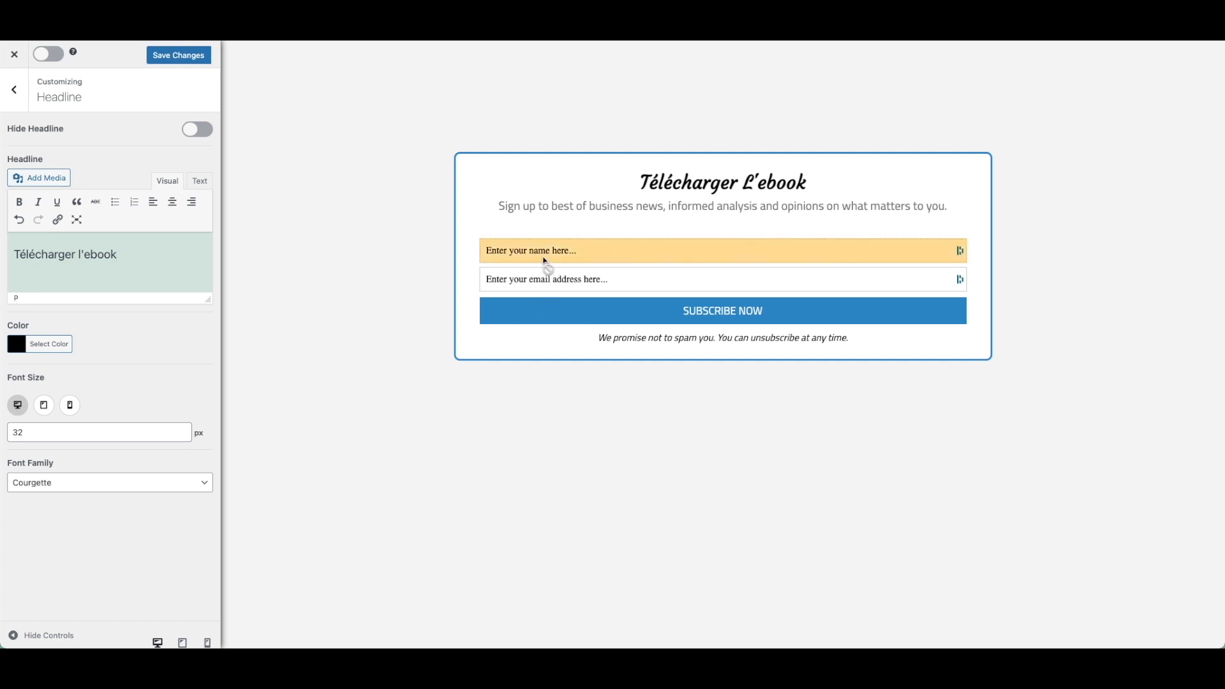
Remove the form's description and relabel the submit button 'Recevoir mon ebook'.
left_click(560, 211)
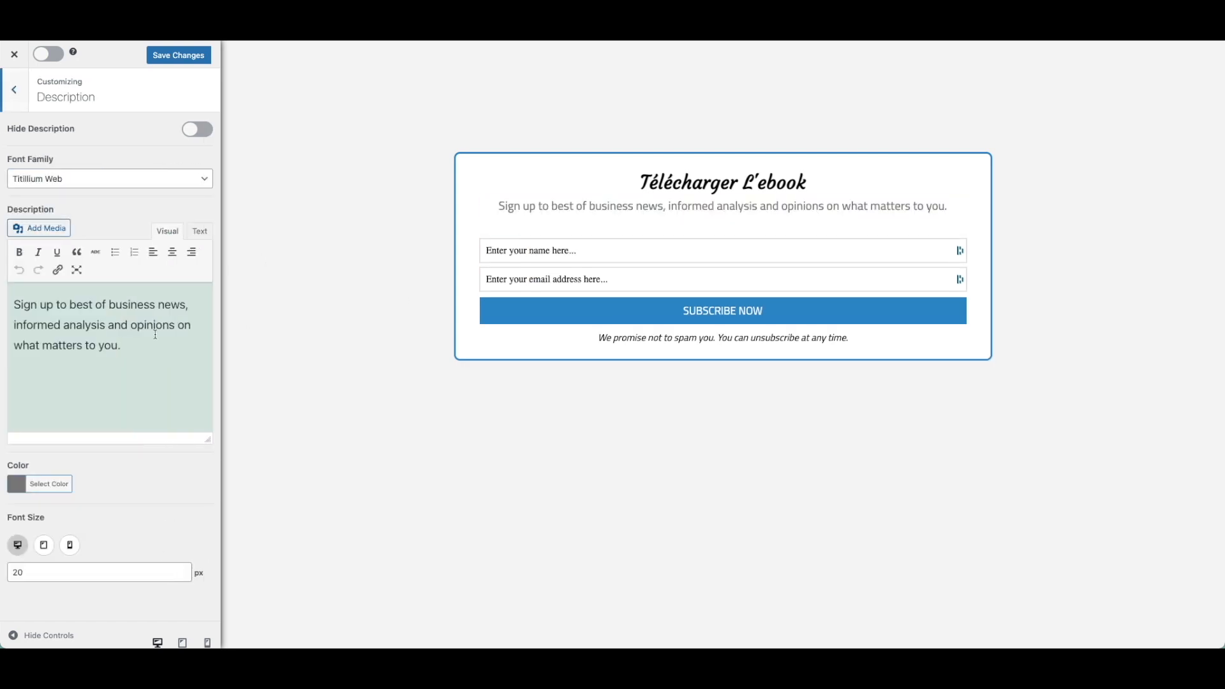
triple_click(108, 317)
key("BackSpace")
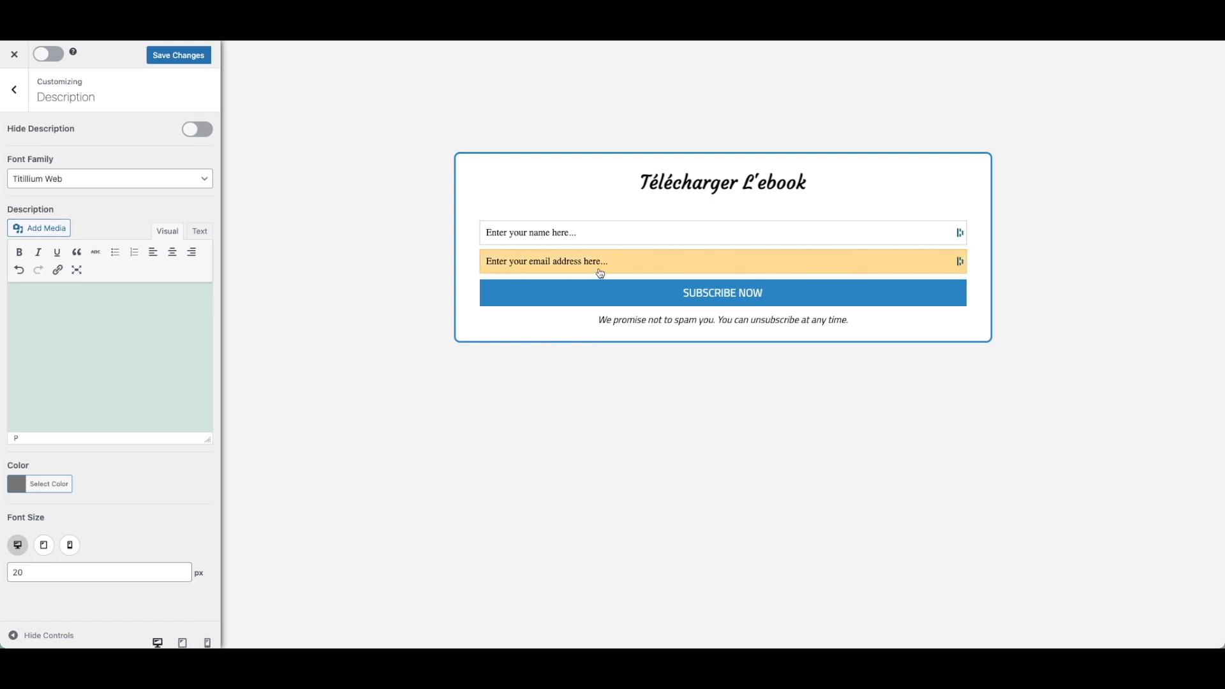
left_click(595, 293)
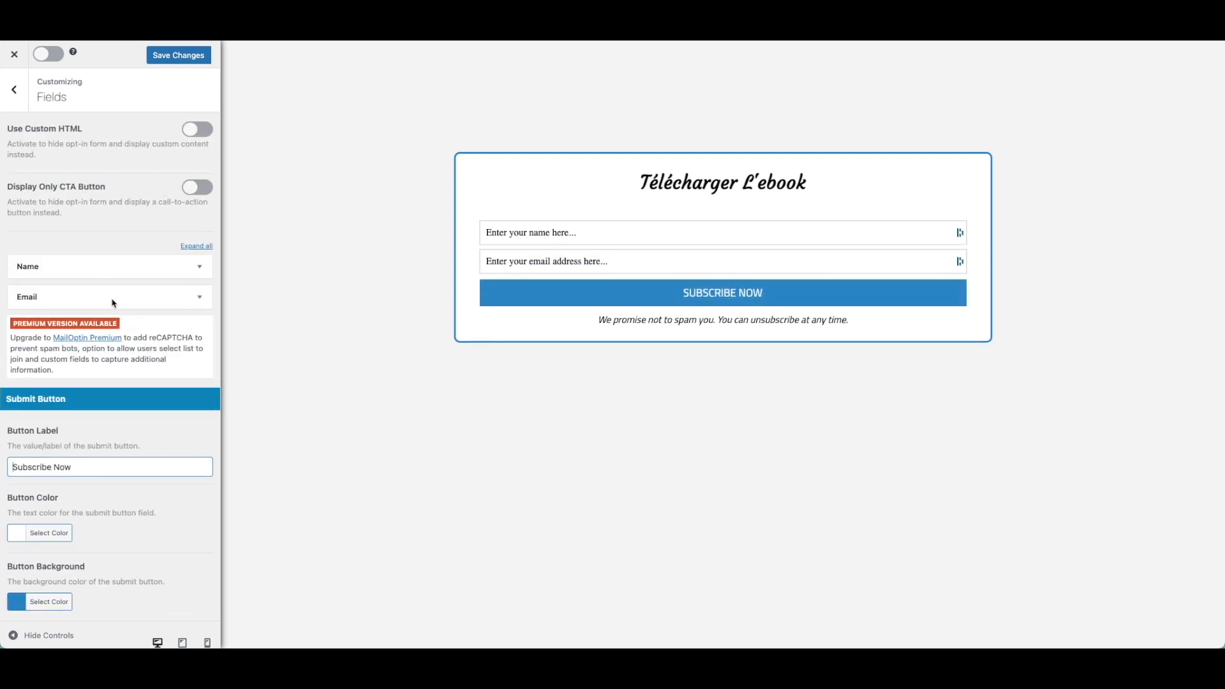
triple_click(136, 466)
type("Recev")
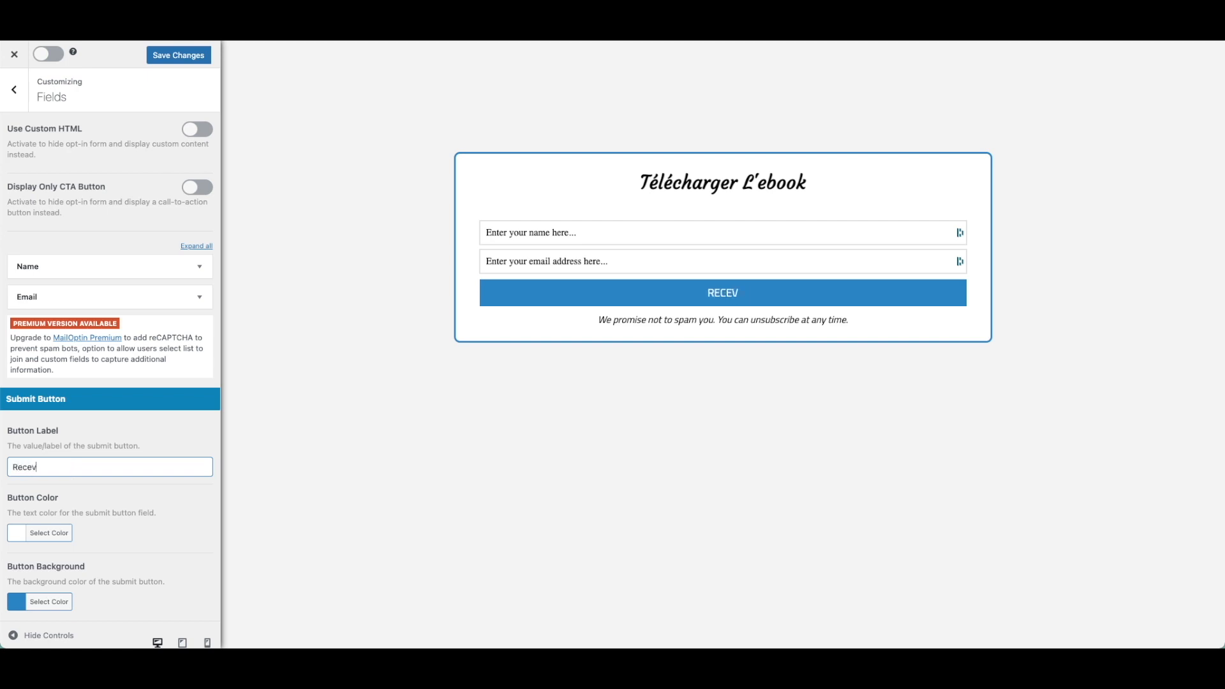
type("oir mon ebook")
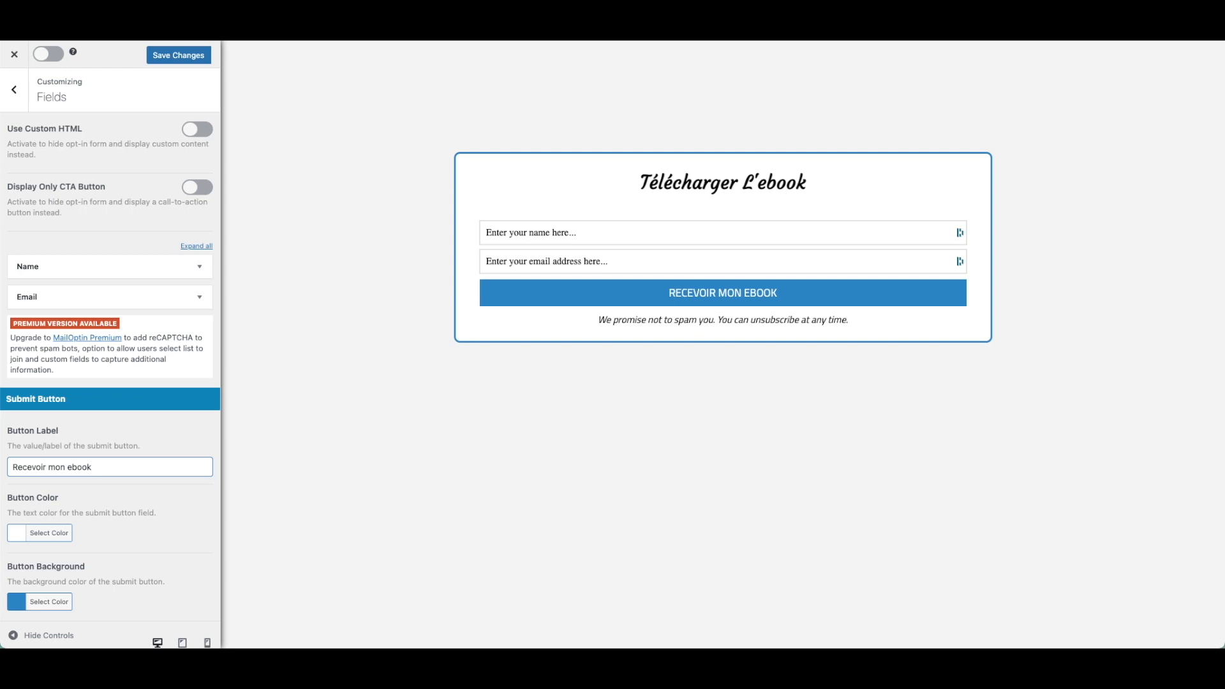
left_click(678, 321)
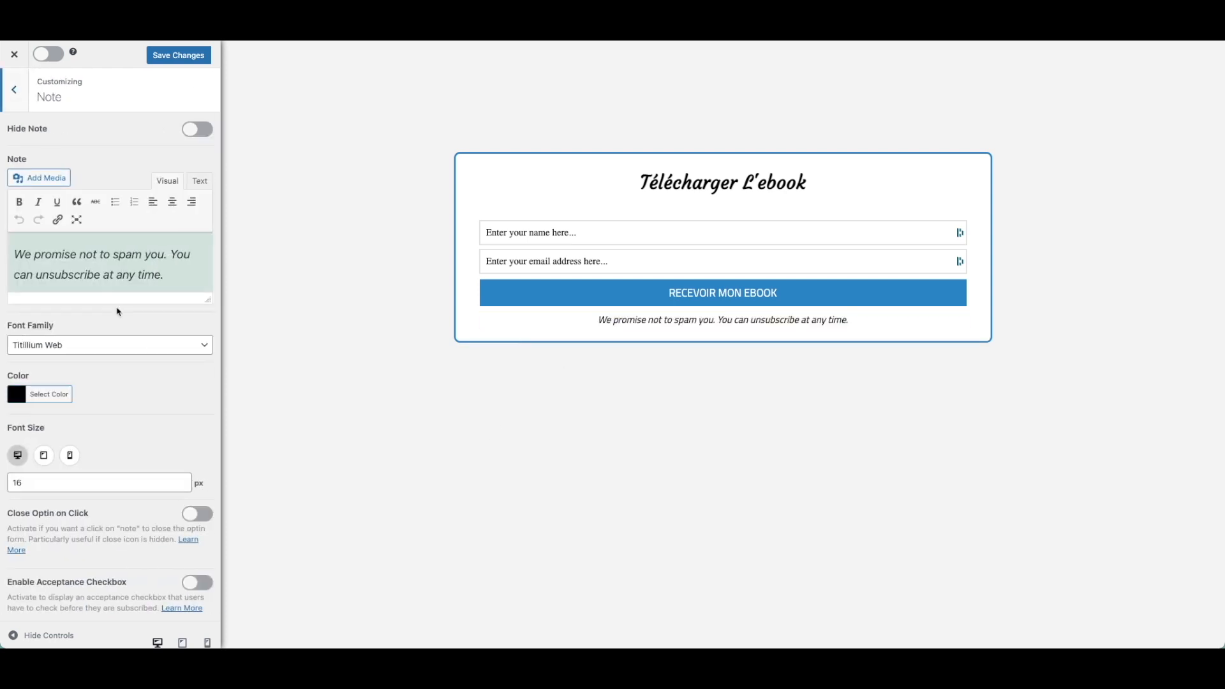
Replace the form's note text with 'Mentions légales'.
triple_click(133, 255)
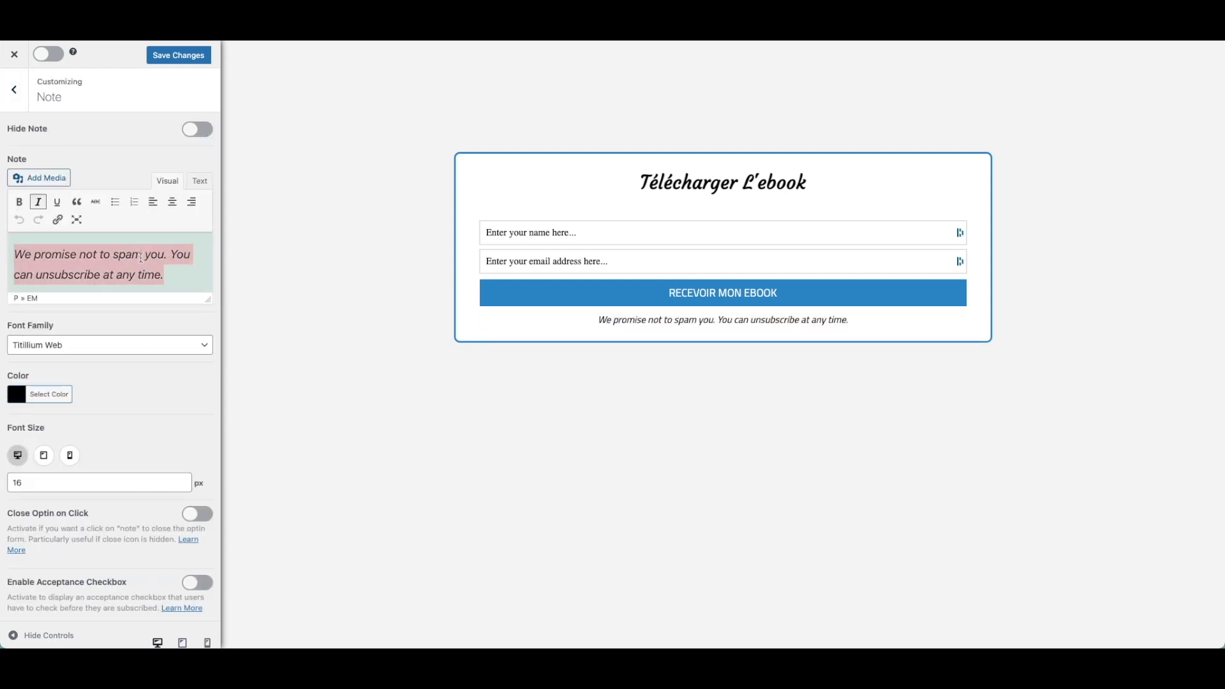
type("Vous")
key("ctrl+a")
type("Mentions légales")
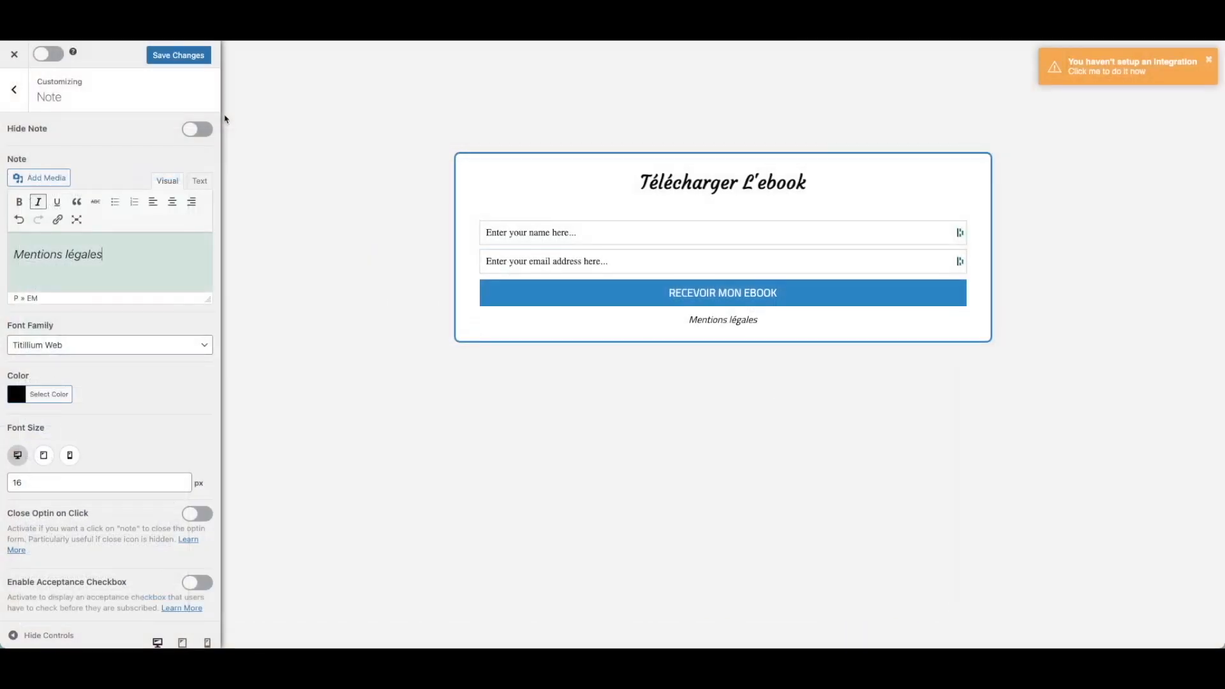
Turn the acceptance checkbox on and back off, leaving the form without it.
left_click(148, 249)
scroll(151, 421, "down", 1)
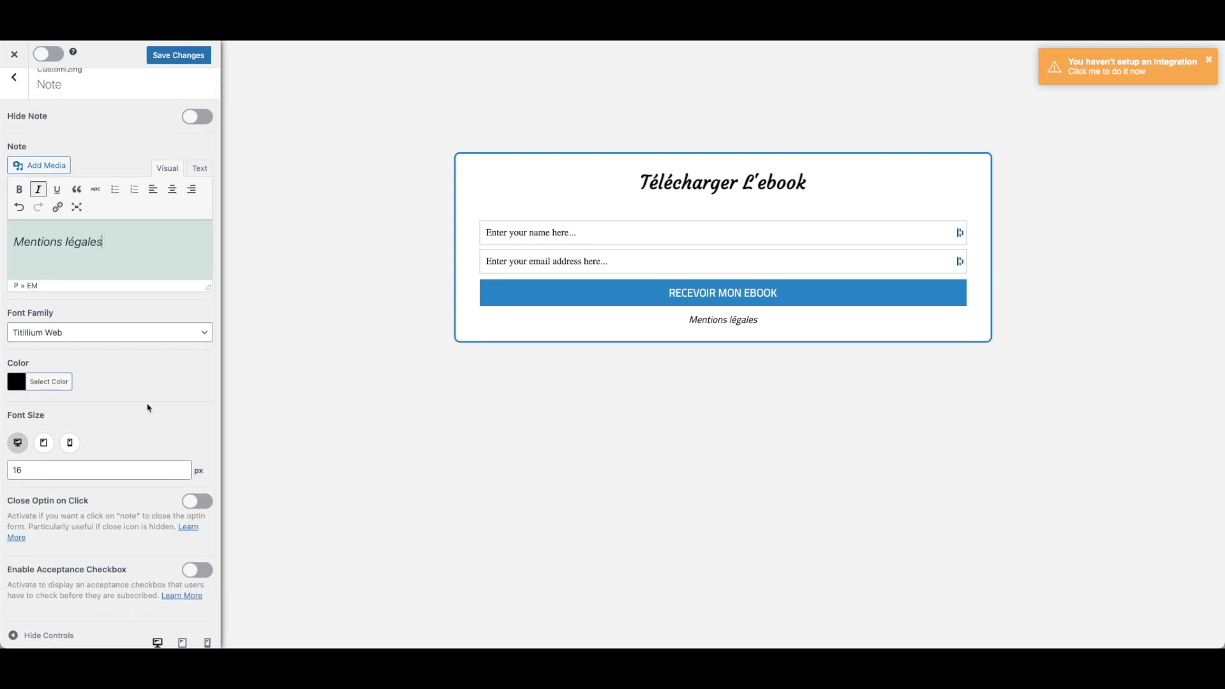
left_click(197, 570)
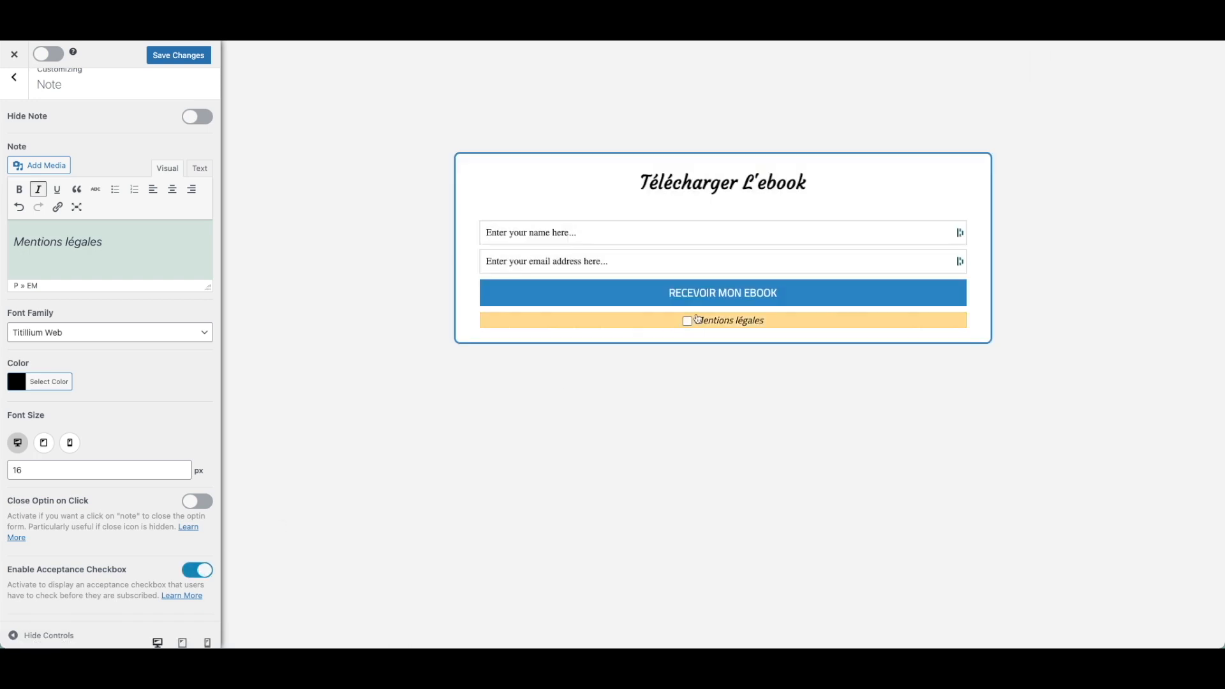
left_click(199, 574)
left_click(15, 79)
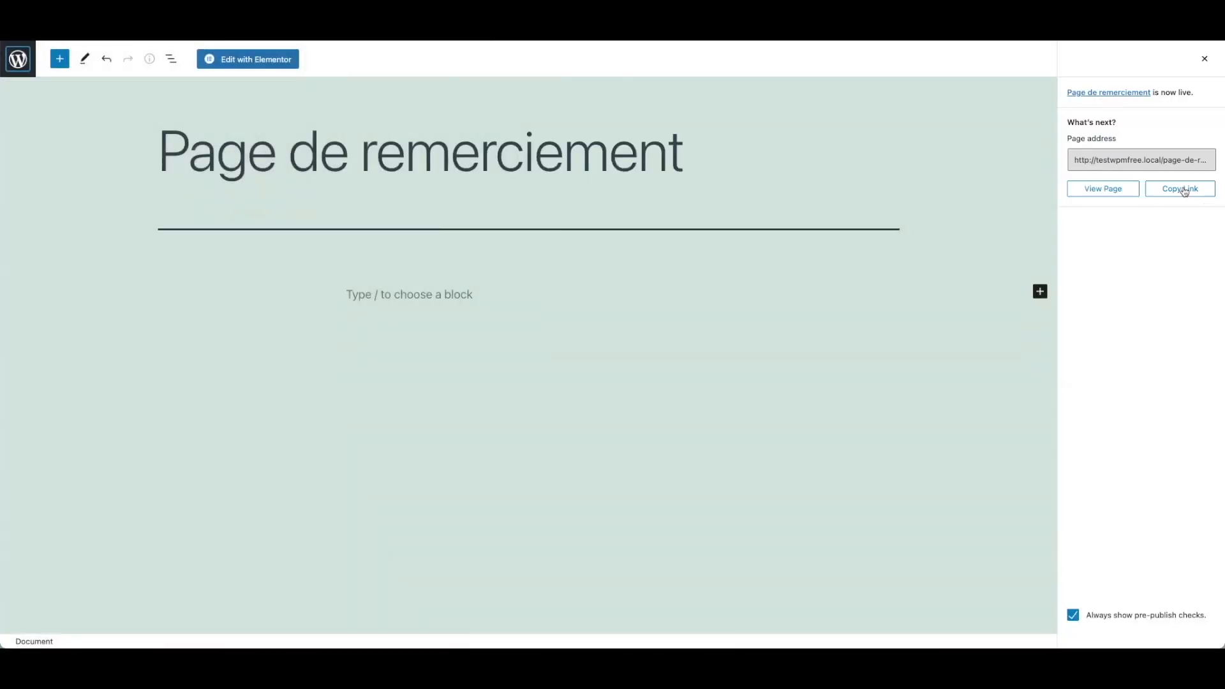
Copy the live link of the Page de remerciement page.
left_click(1185, 192)
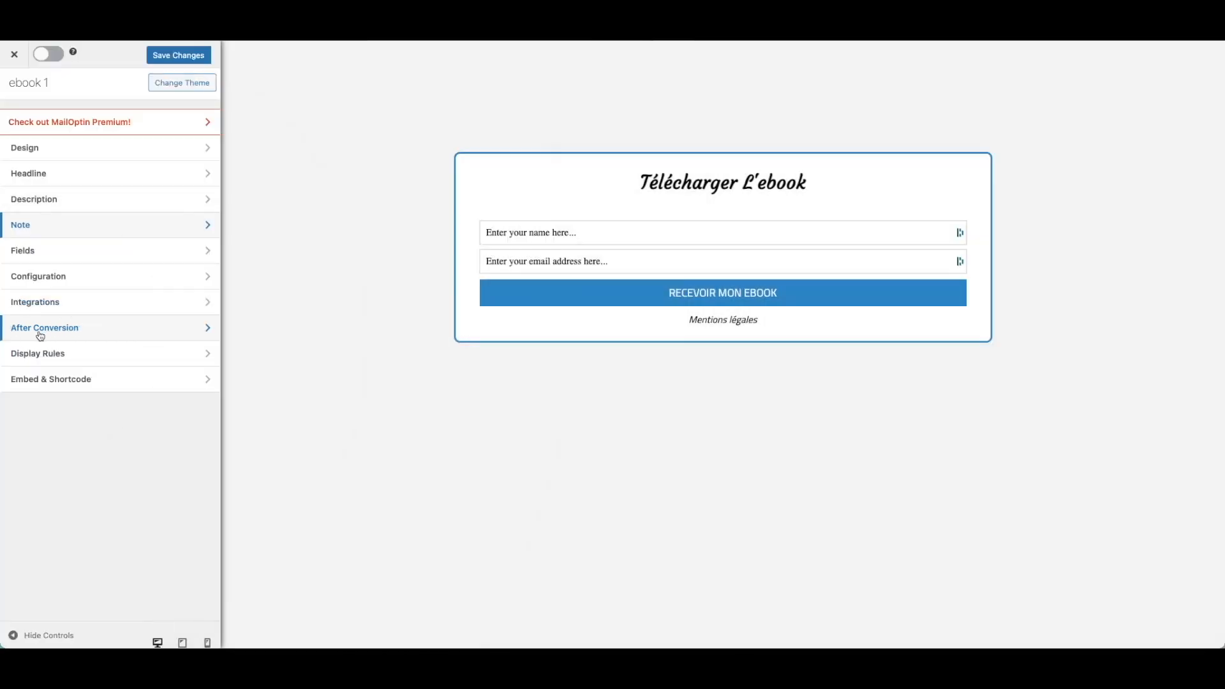
Redirect subscribers after signup to the pasted thank-you page address.
left_click(41, 336)
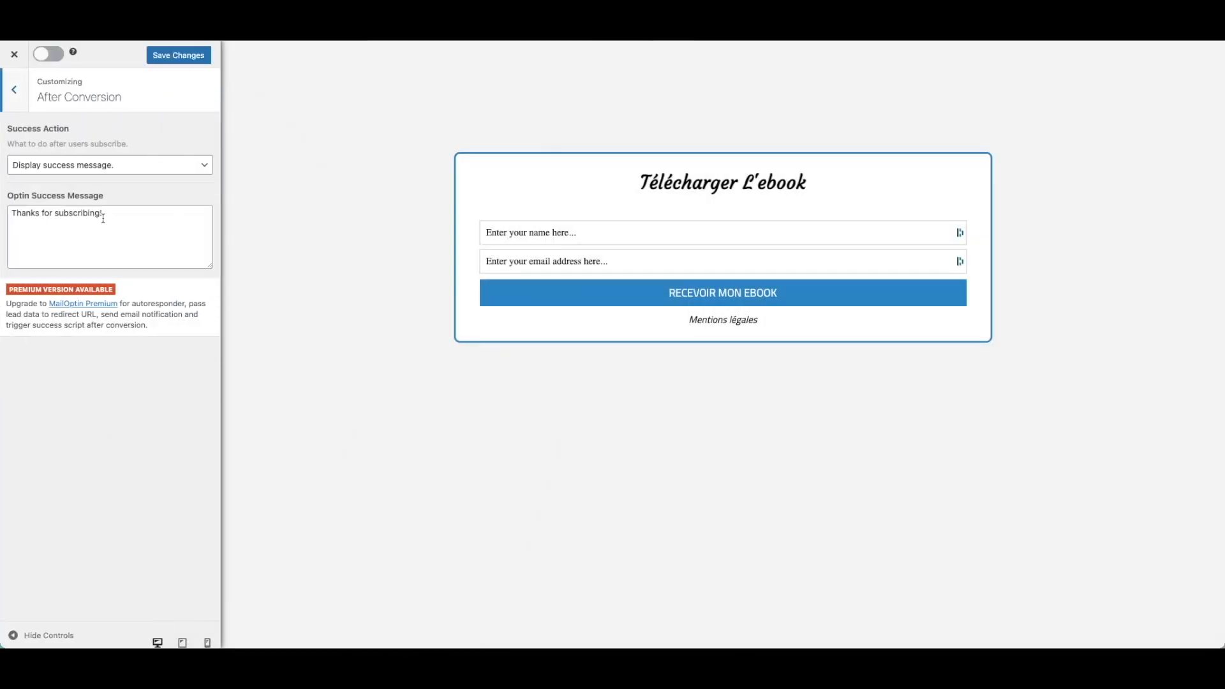
left_click(163, 167)
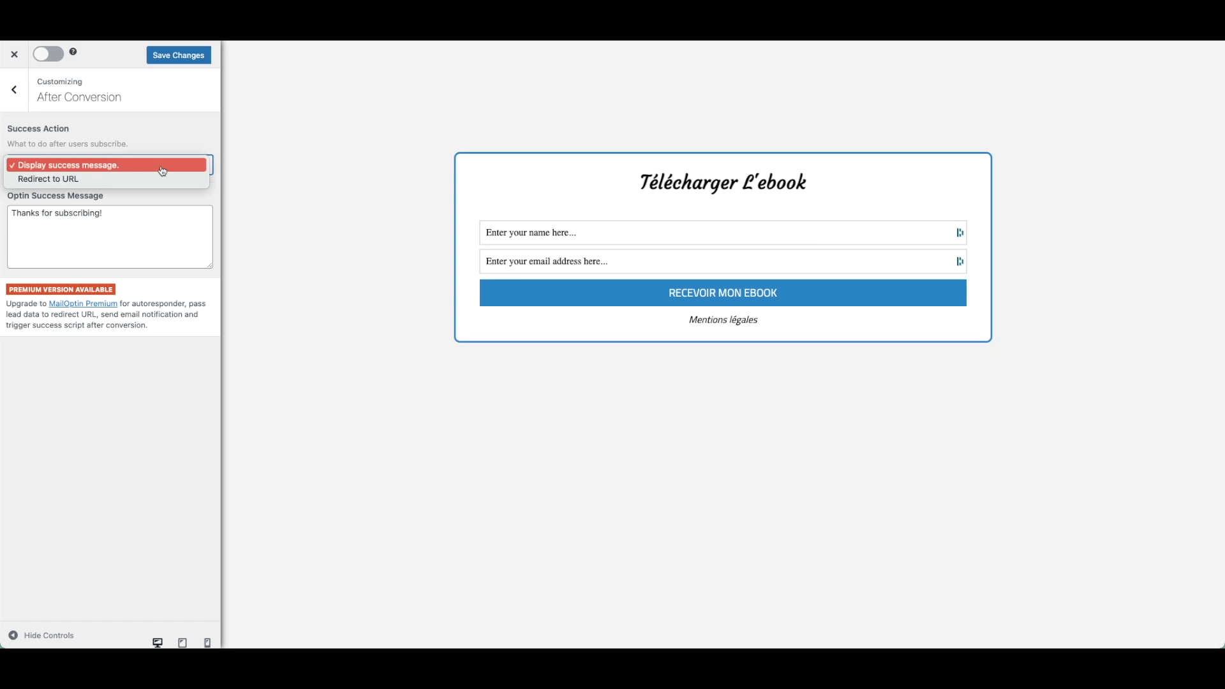
left_click(93, 183)
left_click(56, 241)
right_click(56, 241)
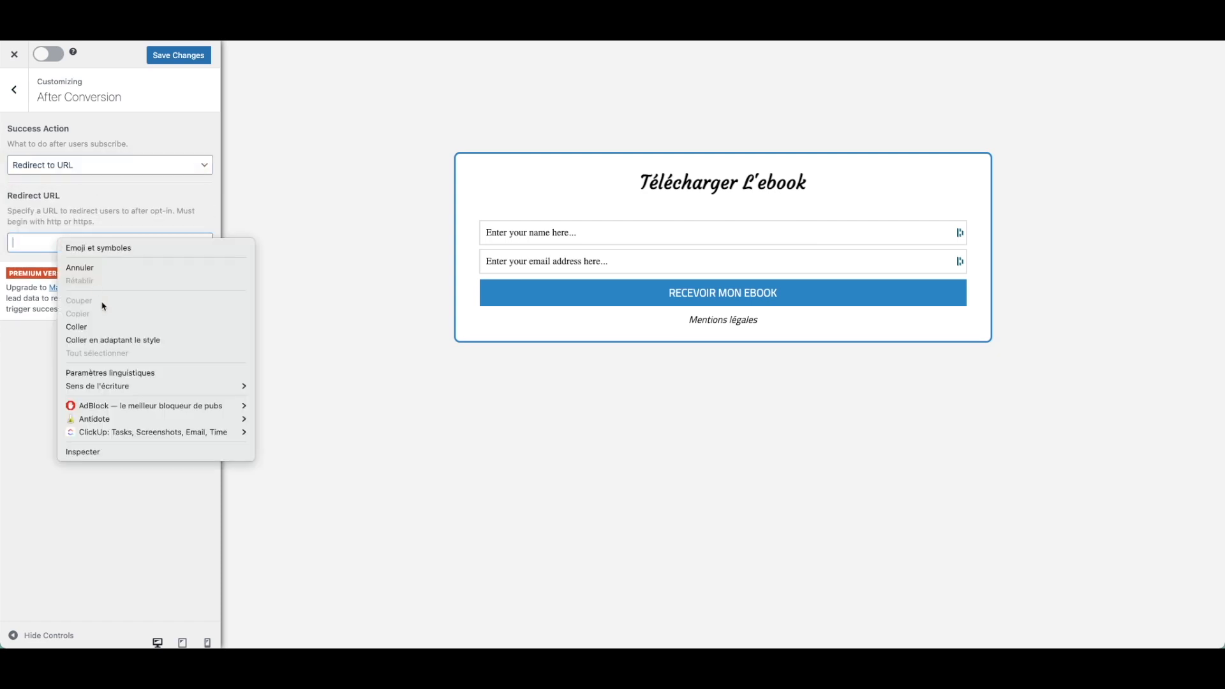
left_click(83, 328)
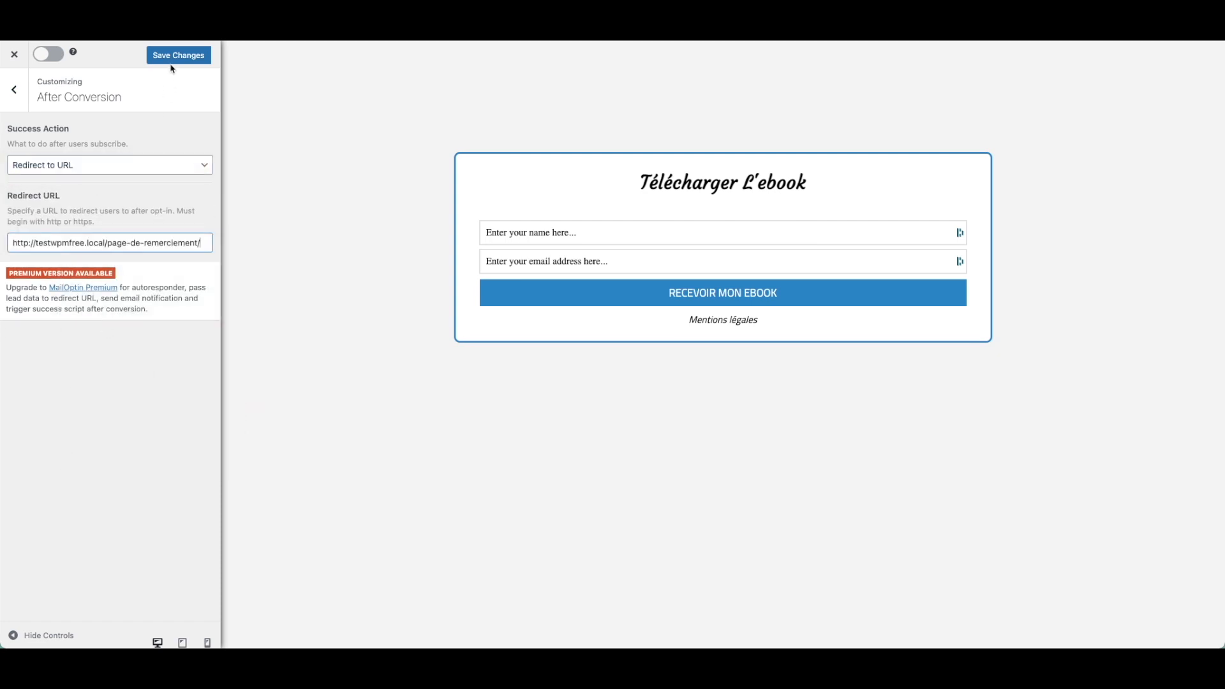
left_click(21, 102)
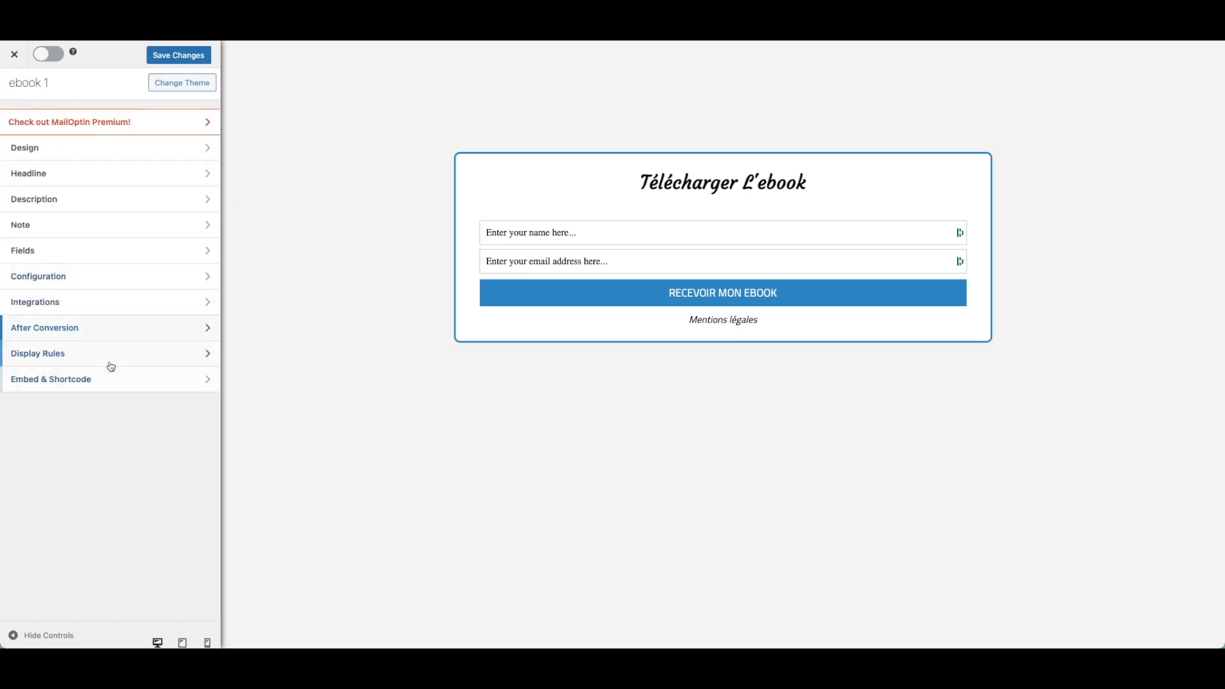
Add a MailerLite integration with the subscriber email list selected and save it.
left_click(123, 304)
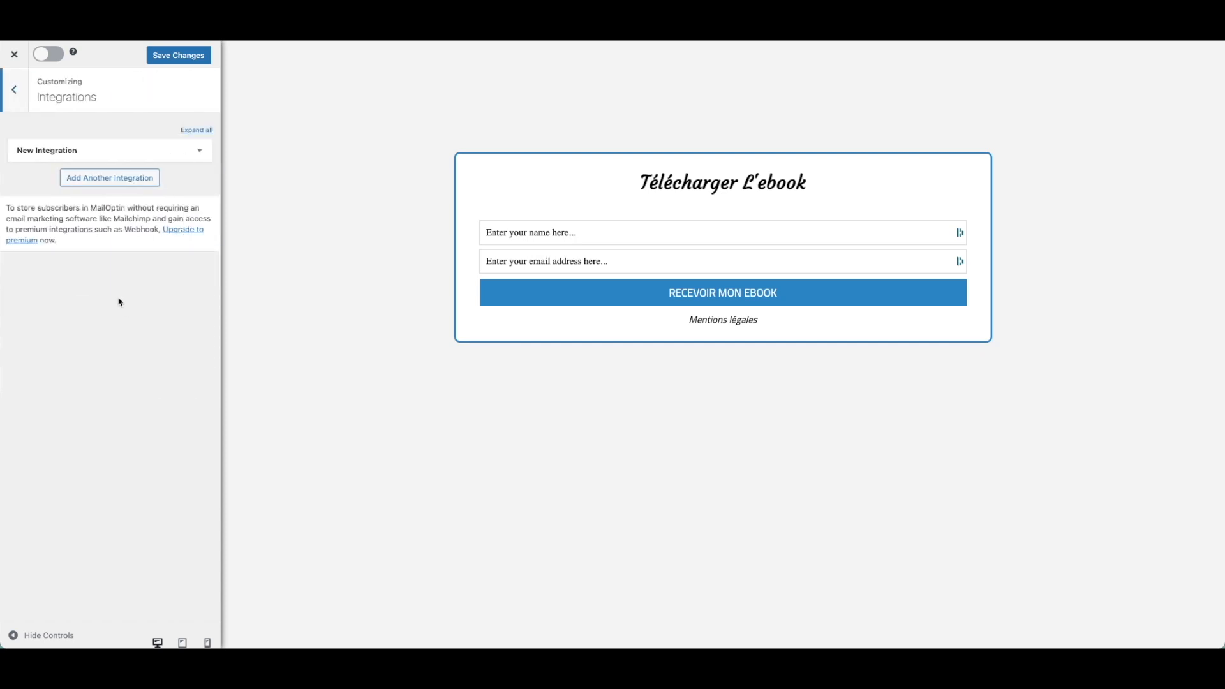
left_click(199, 156)
left_click(132, 199)
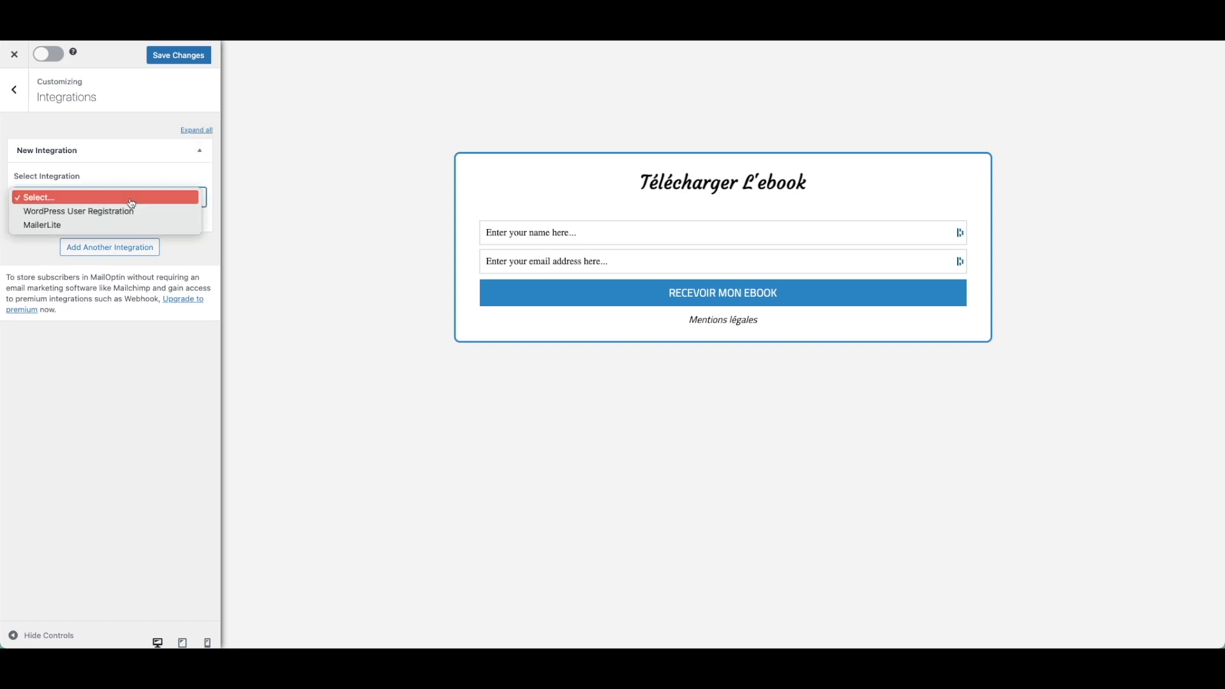
left_click(112, 226)
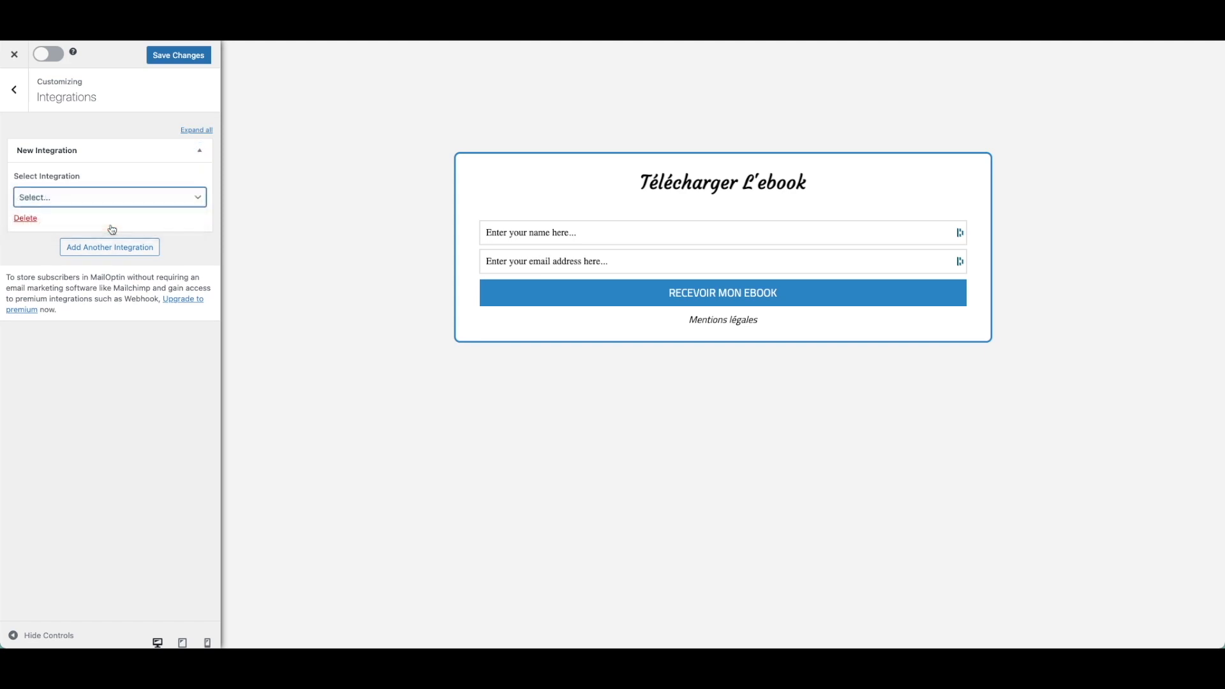
left_click(113, 241)
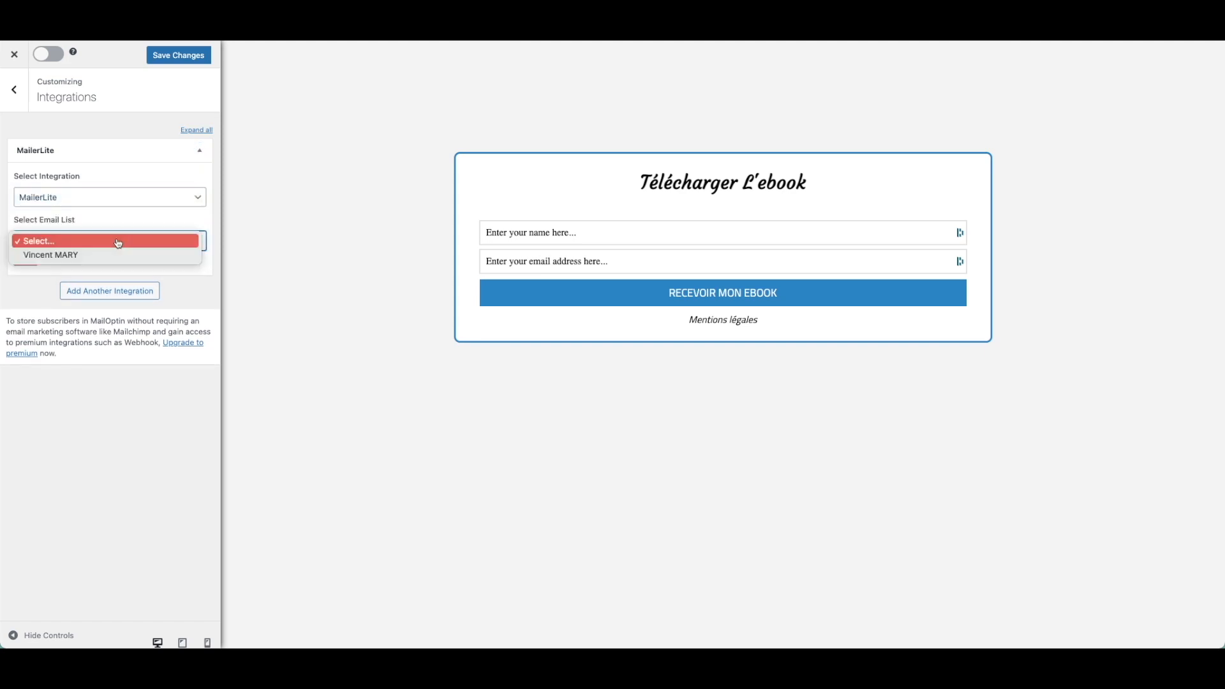
left_click(78, 257)
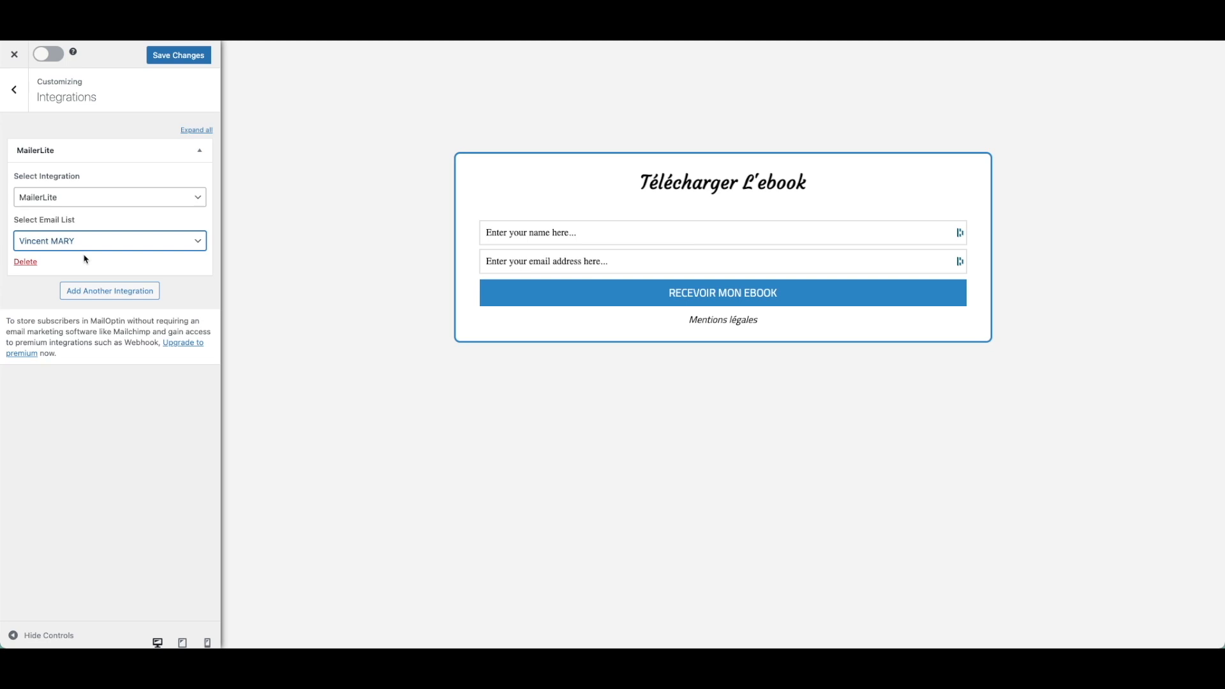
left_click(179, 56)
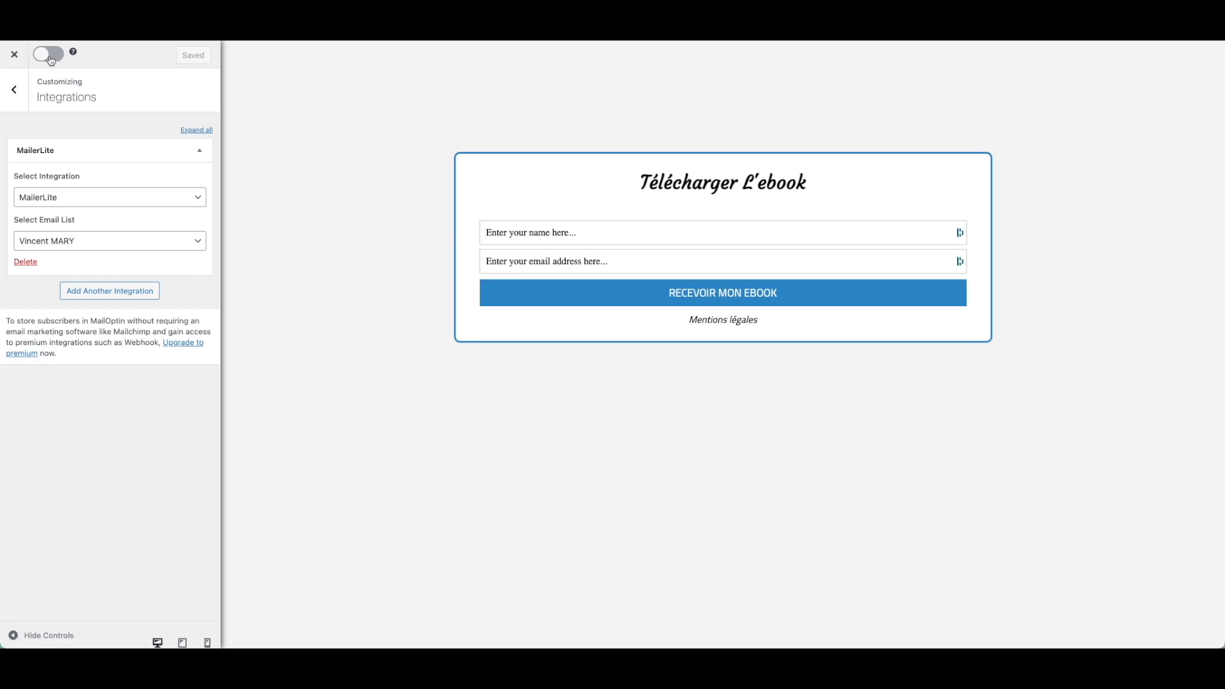
left_click(25, 89)
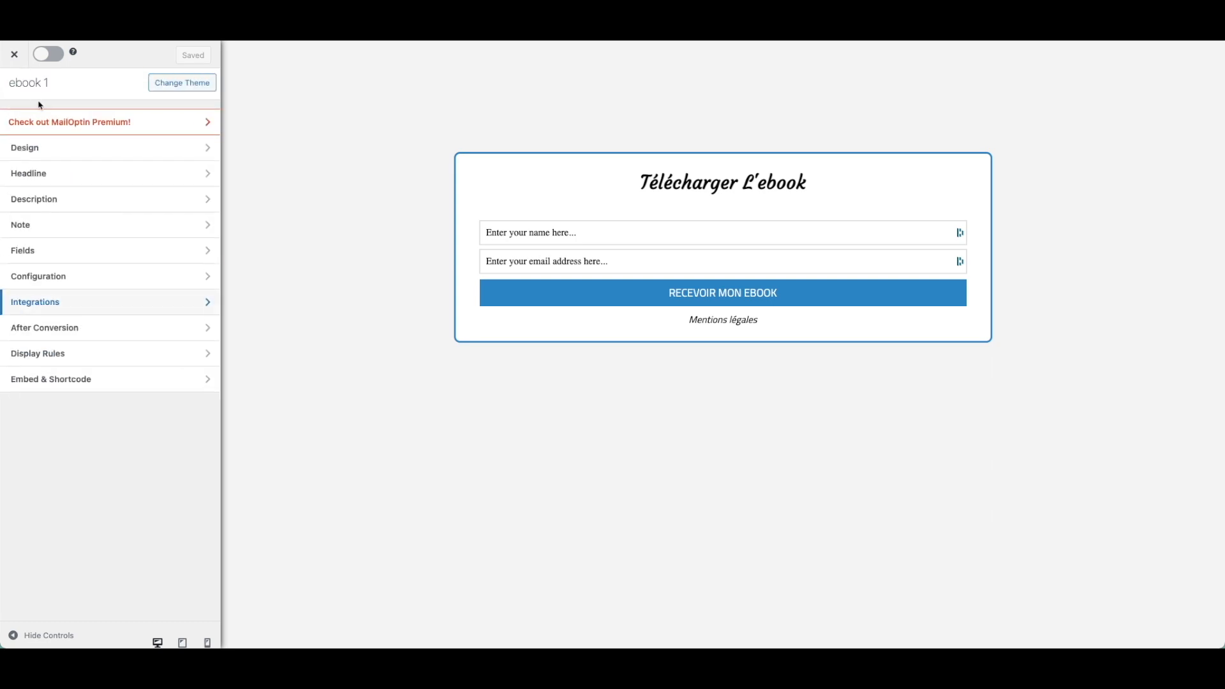
left_click(94, 383)
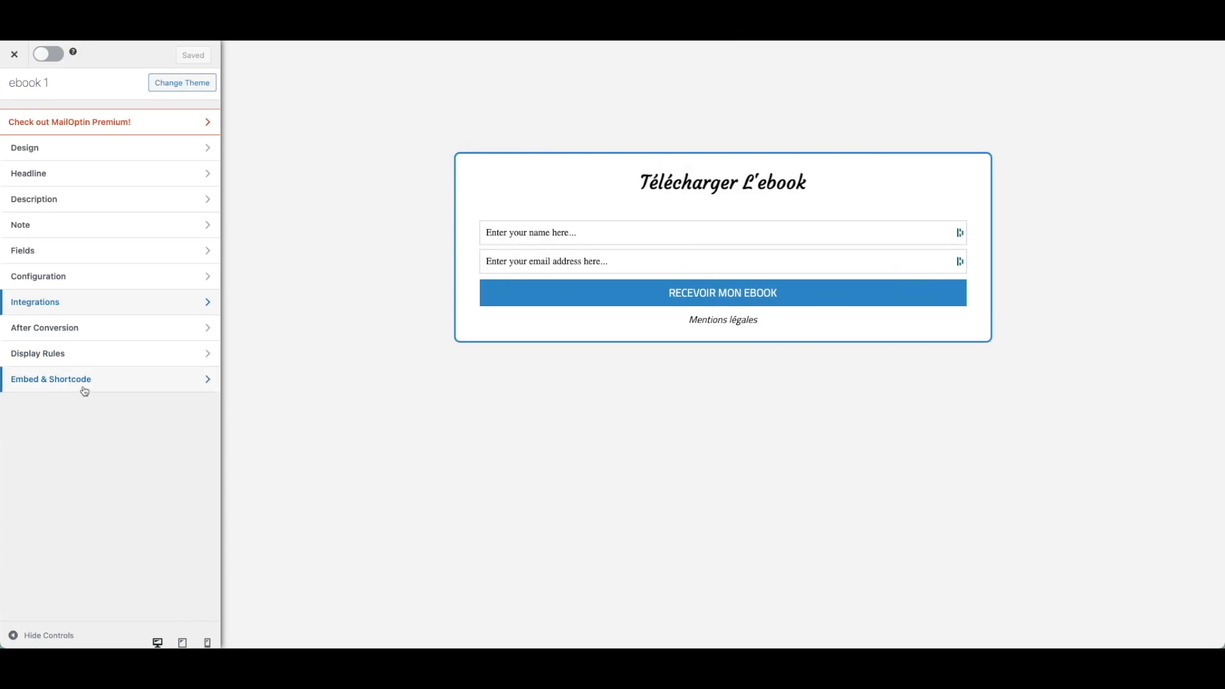
Copy the ebook 1 form's embed shortcode from the Embed & Shortcode settings.
left_click(97, 385)
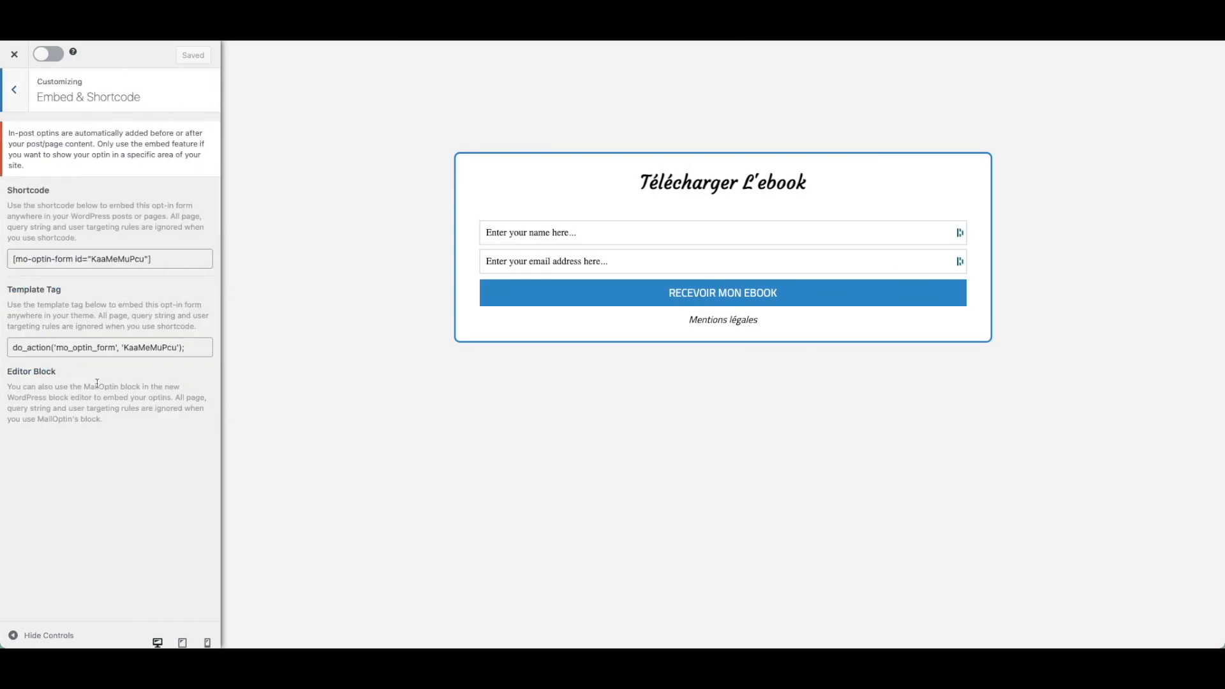
left_click(124, 256)
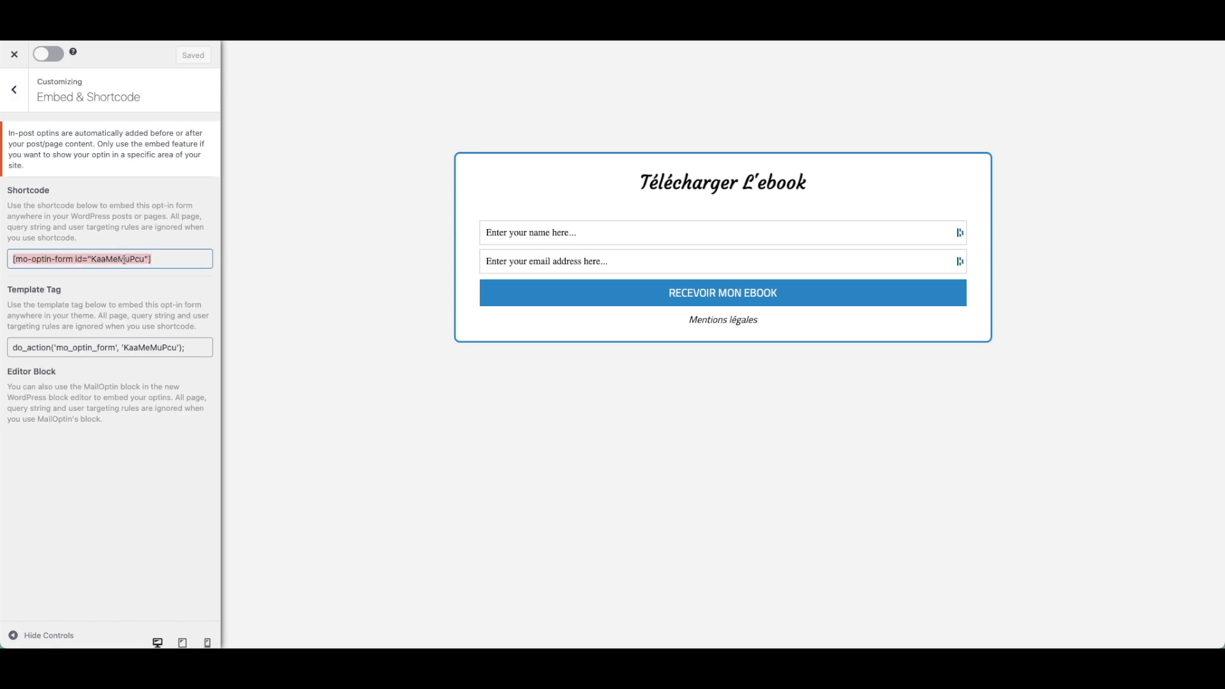
right_click(125, 260)
left_click(147, 285)
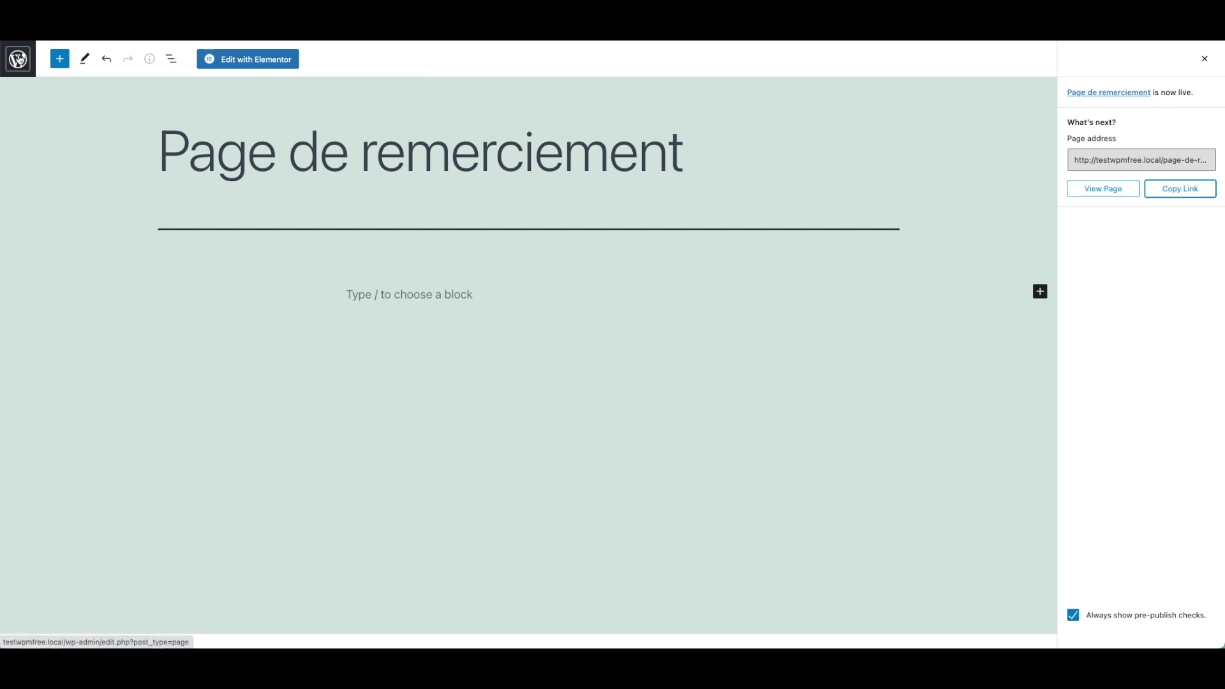
Open the Page de capture d'email page in Elementor.
left_click(18, 60)
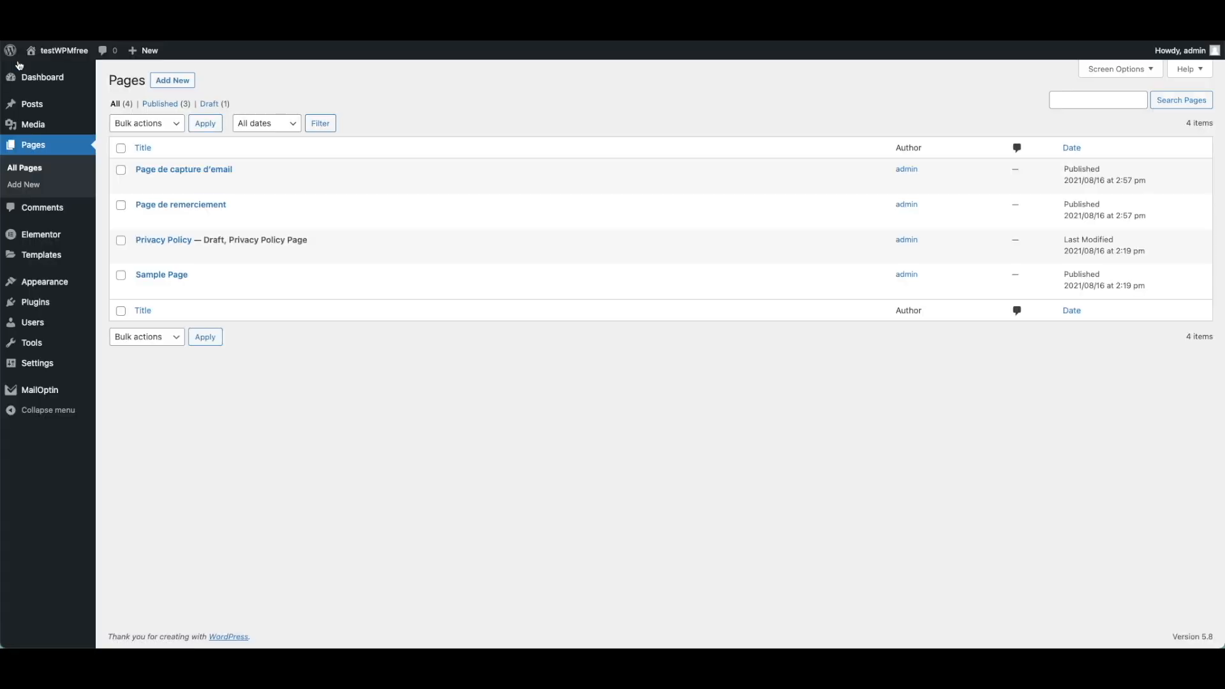
mouse_move(172, 187)
left_click(142, 185)
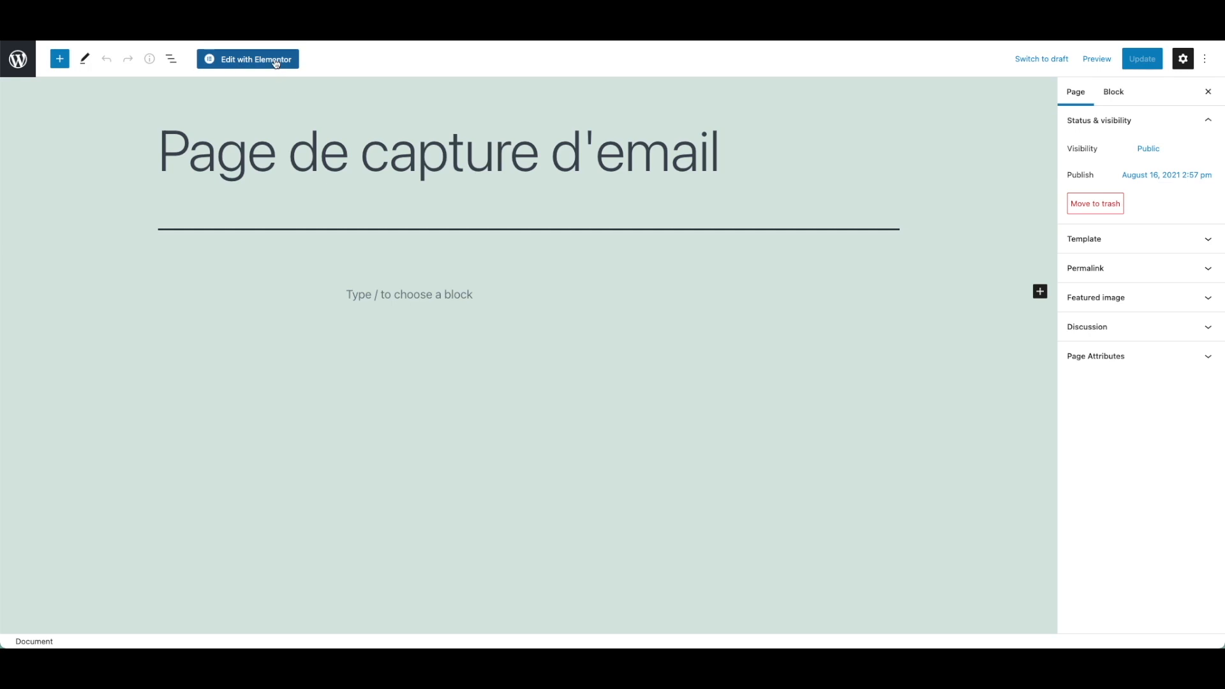
left_click(276, 61)
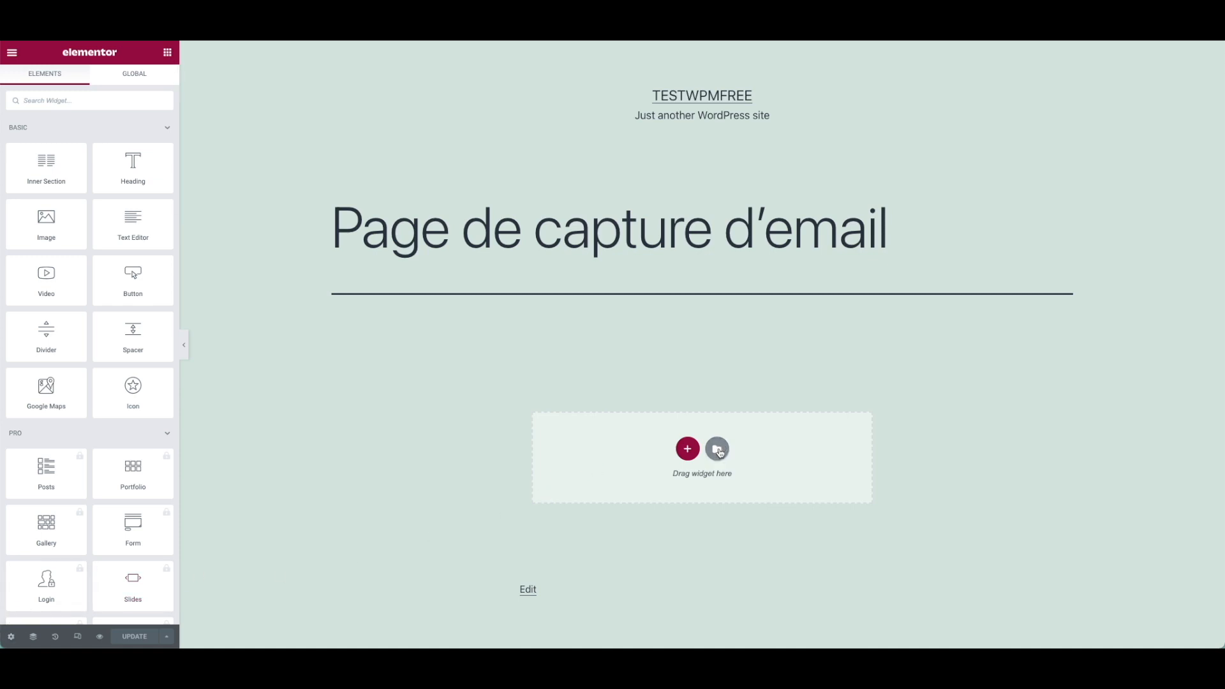
Insert the Product – App template, importing its document settings too.
left_click(717, 450)
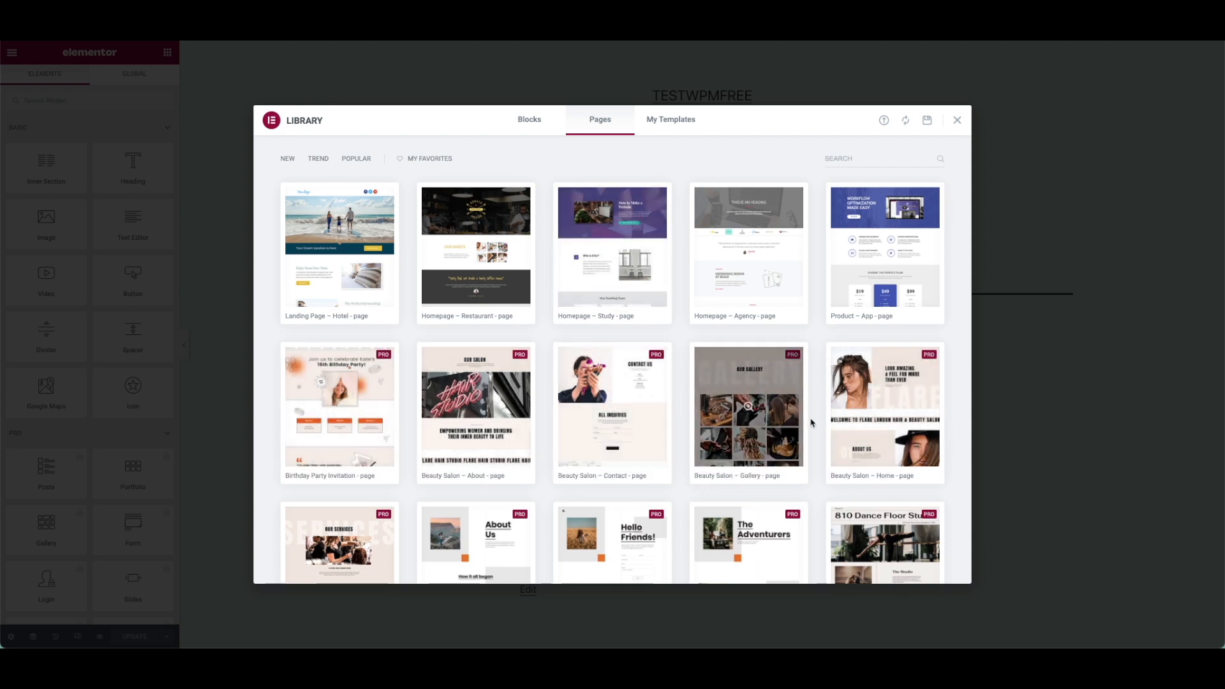
scroll(743, 414, "down", 5)
scroll(743, 414, "down", 12)
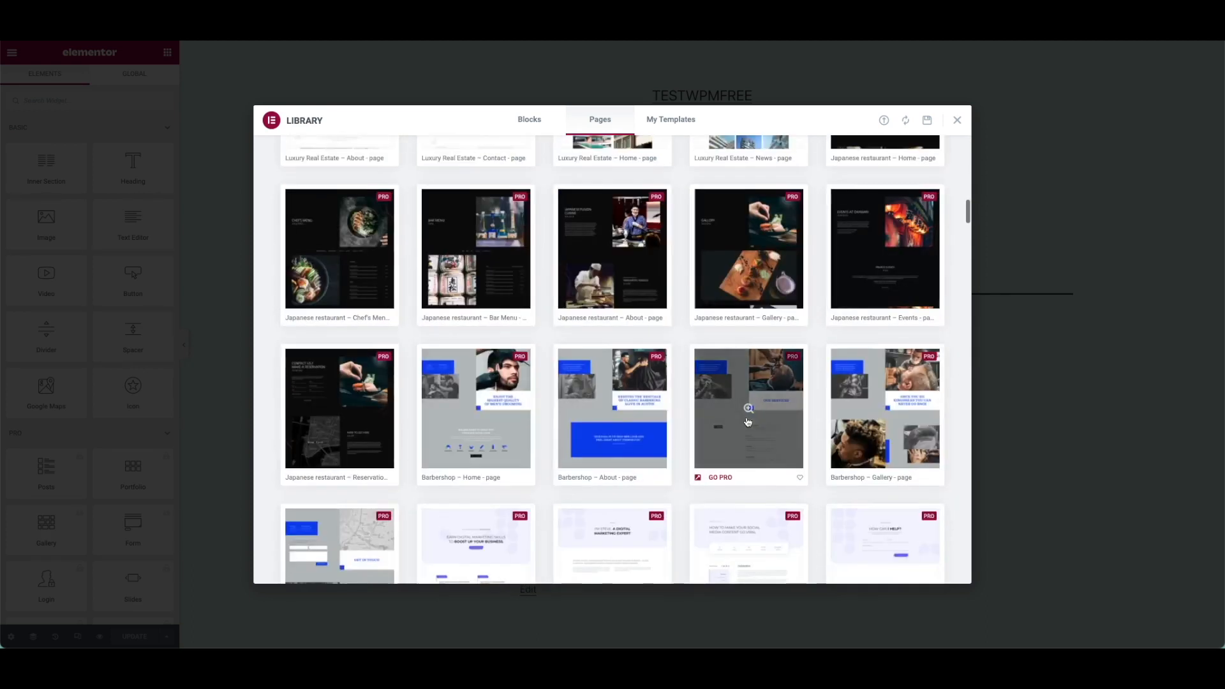
scroll(746, 420, "up", 17)
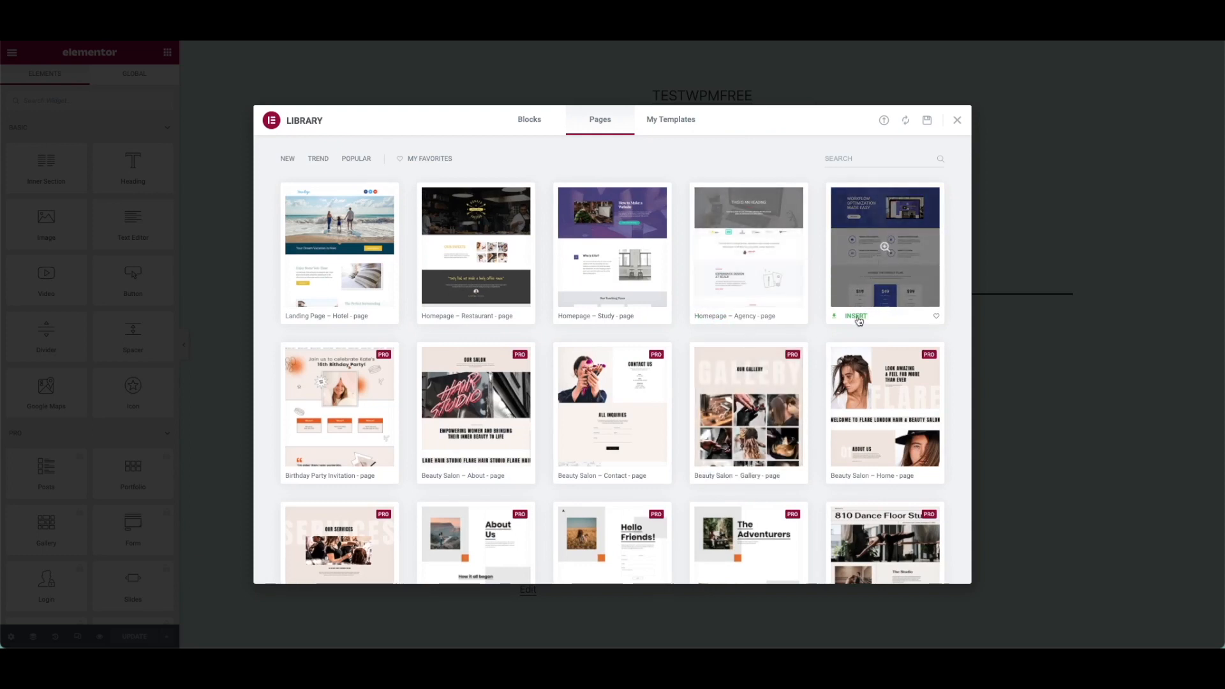
left_click(857, 317)
left_click(607, 329)
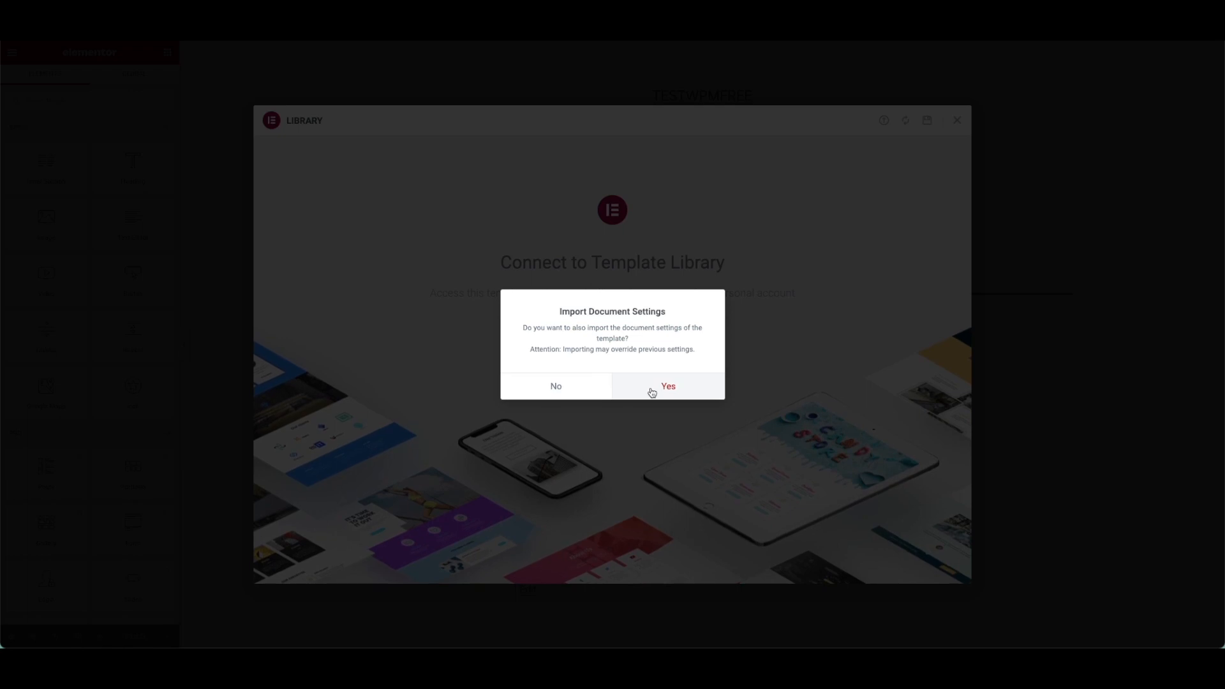
left_click(664, 387)
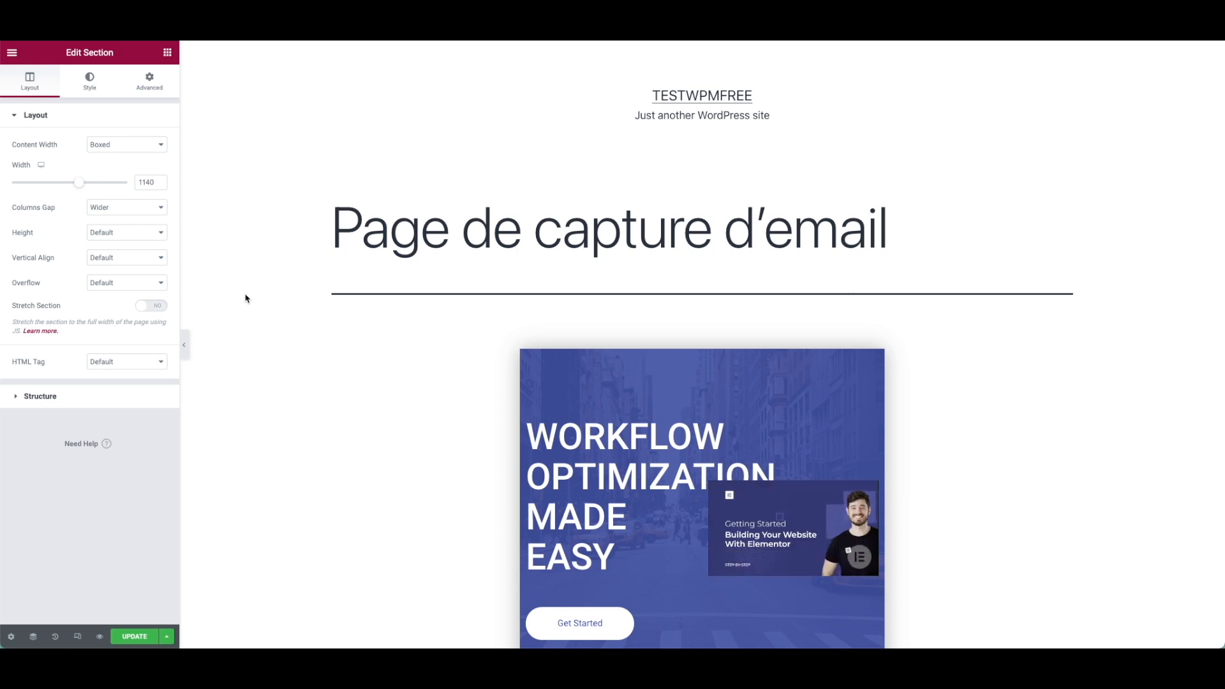
In page settings, set Hide Title to Yes and Page Layout to Elementor Canvas.
left_click(11, 636)
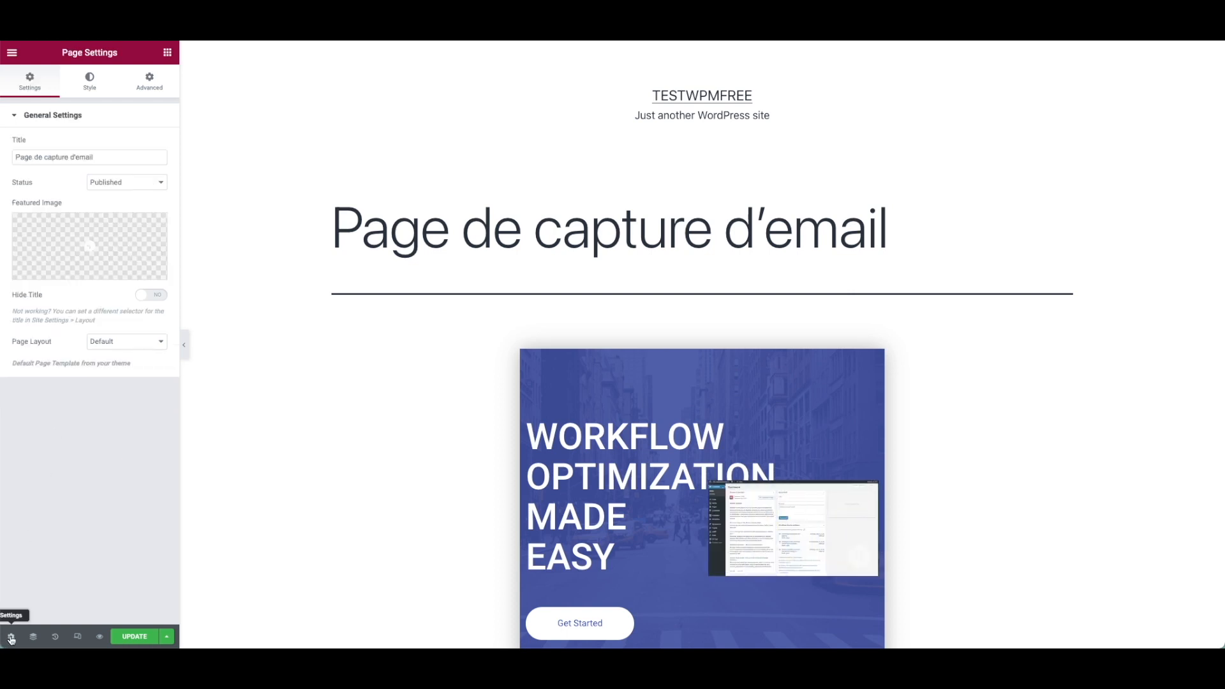
left_click(160, 297)
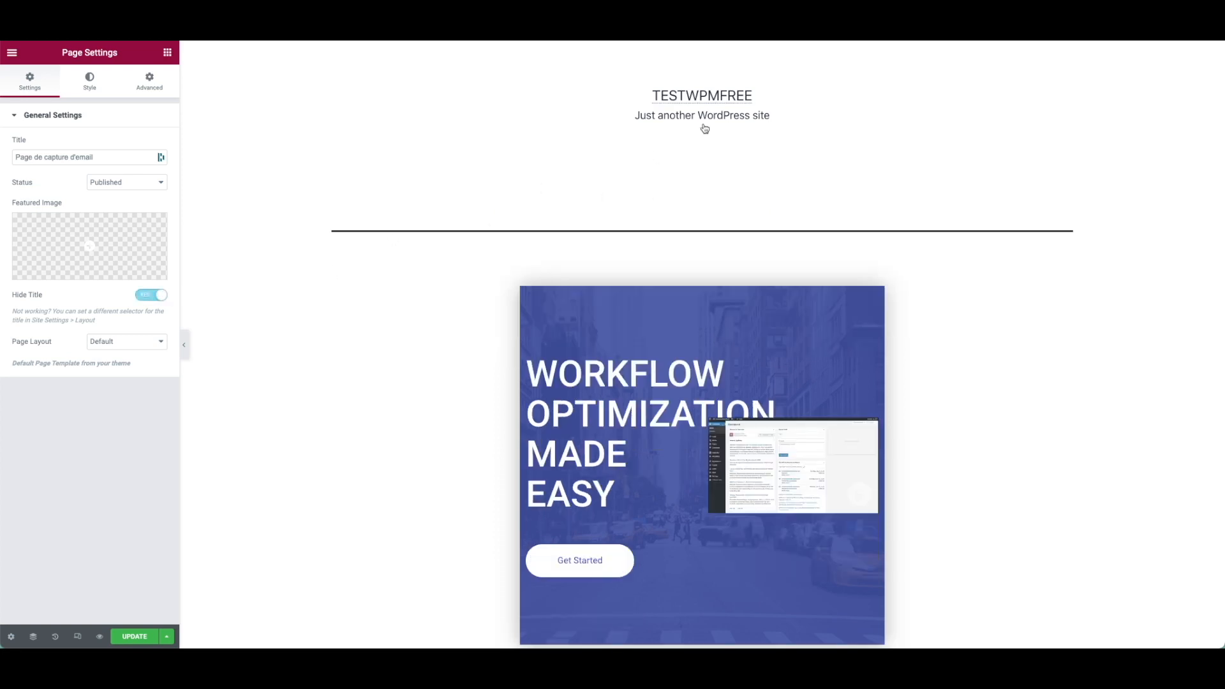
left_click(138, 341)
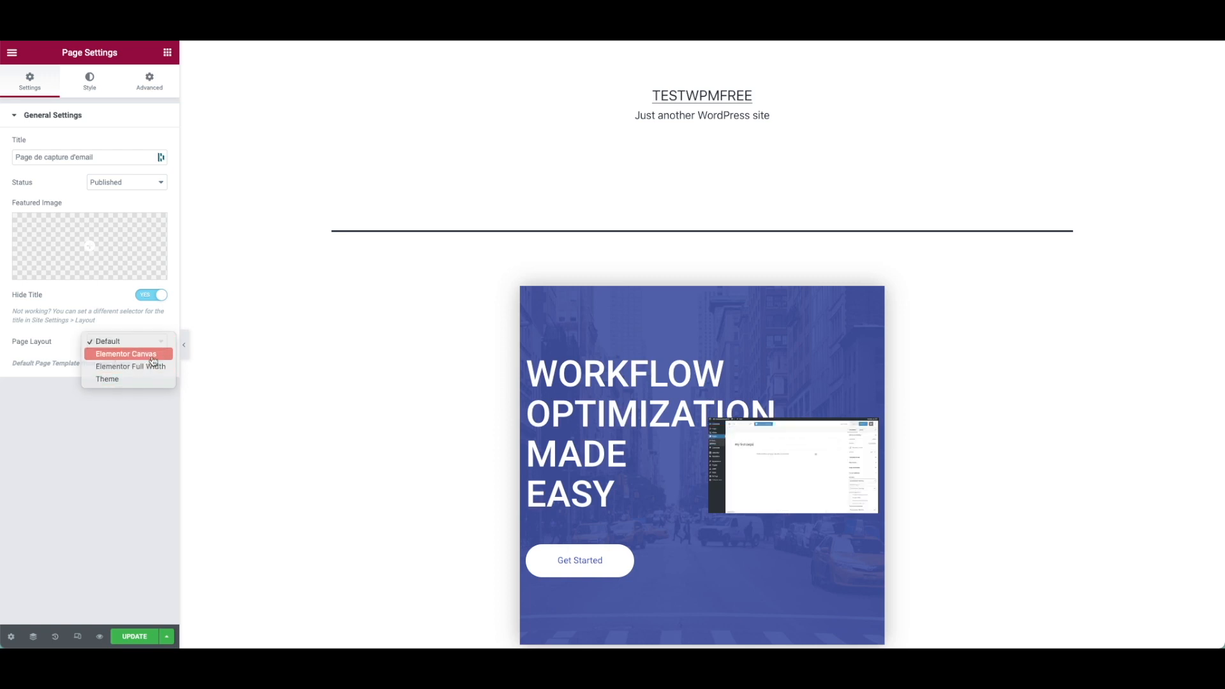
left_click(152, 357)
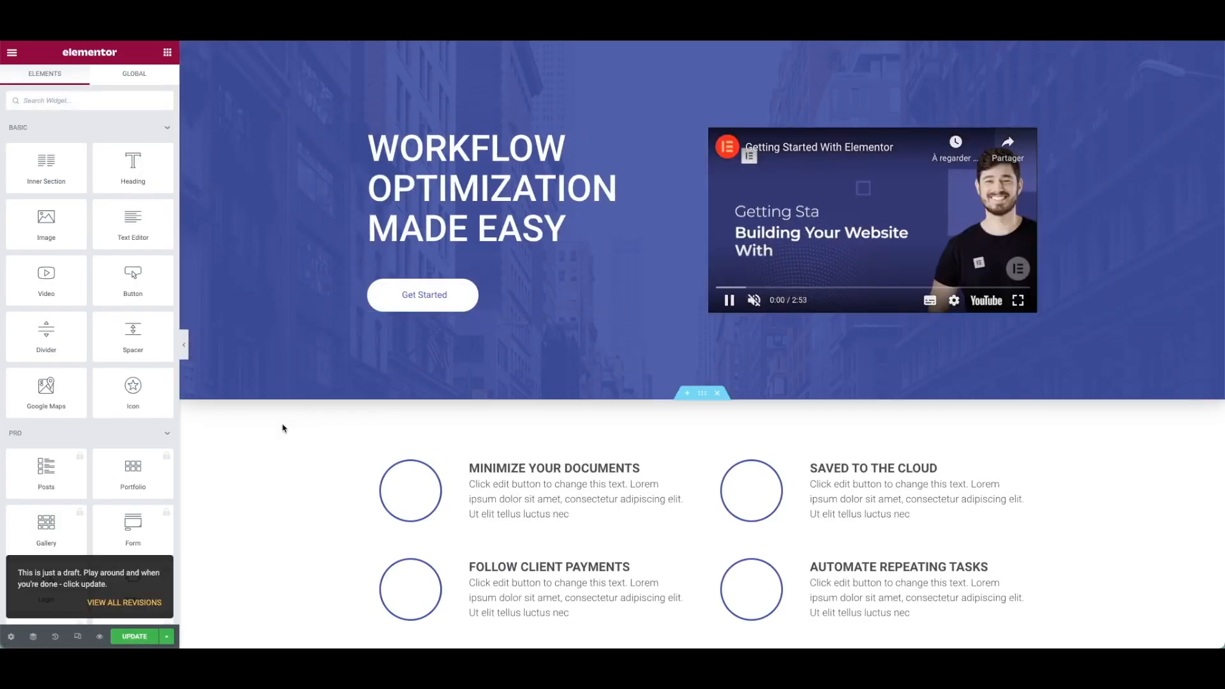
Save the page and delete the video widget from the hero section.
left_click(141, 637)
right_click(796, 212)
left_click(912, 67)
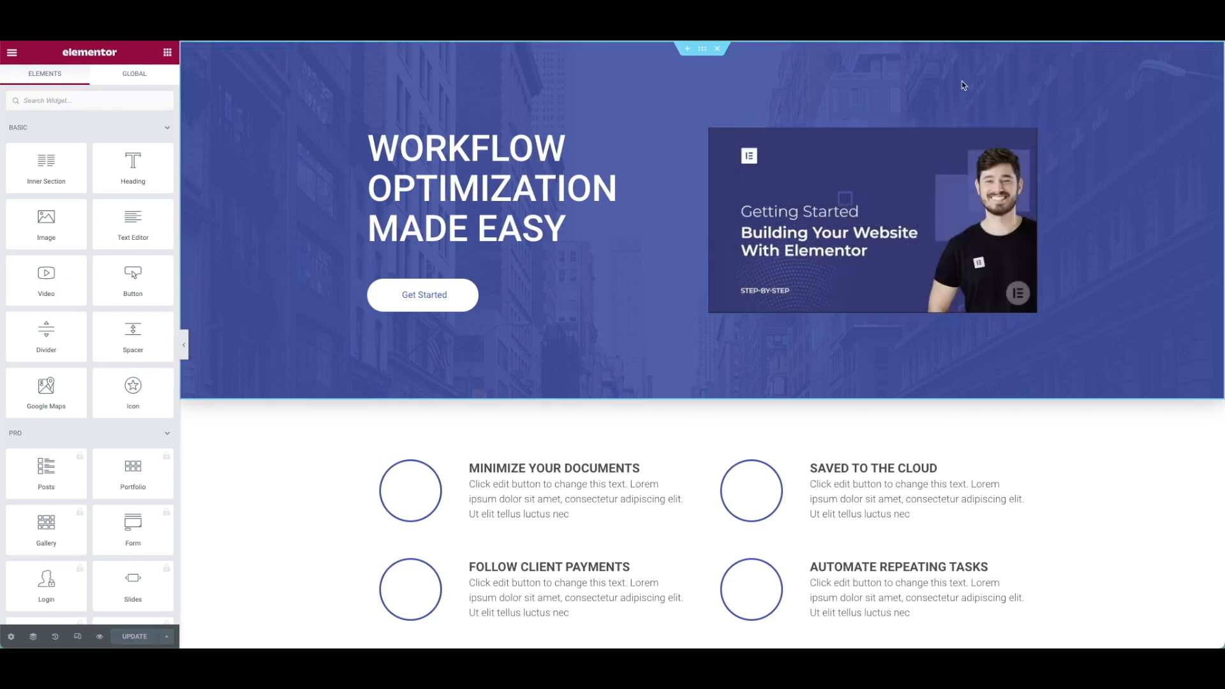
right_click(1032, 135)
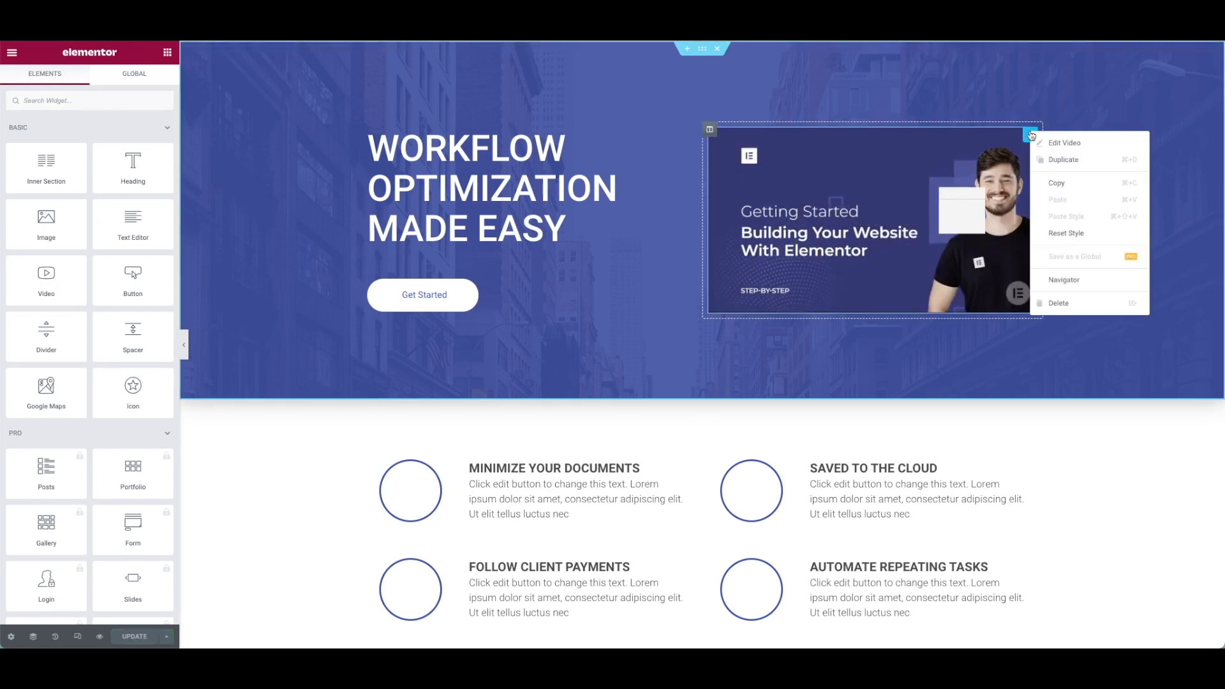
left_click(1061, 310)
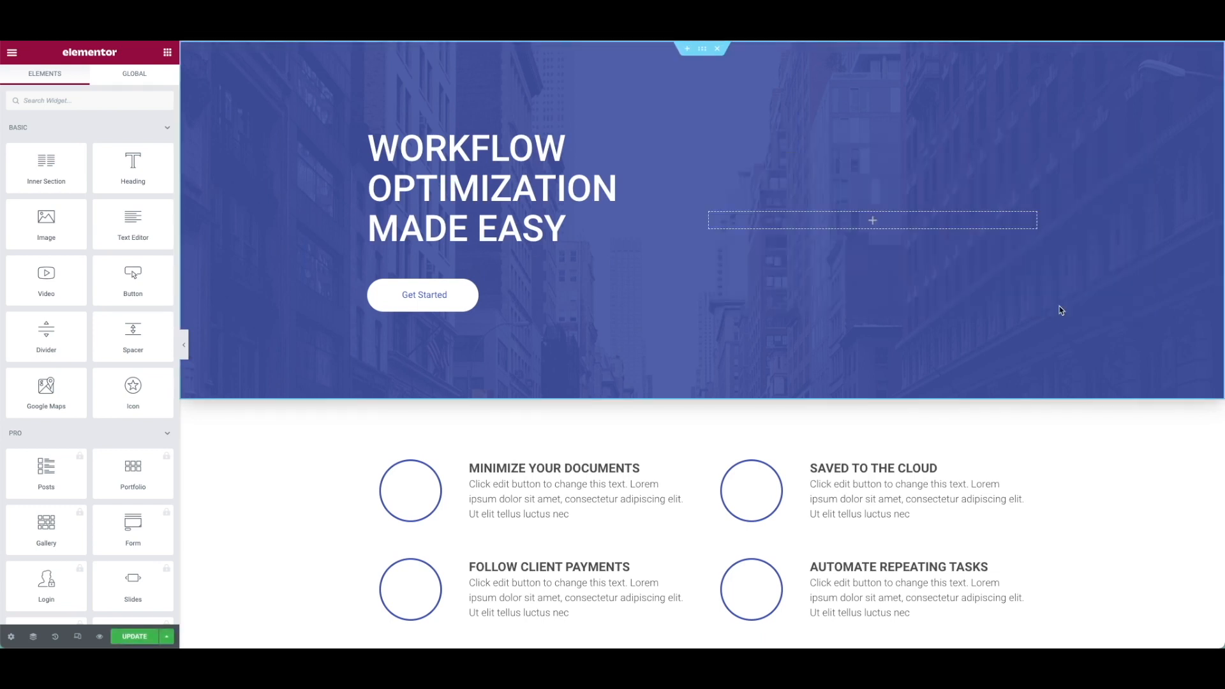
Search widgets for 'code' and drag a Shortcode widget into the empty hero column.
left_click(67, 100)
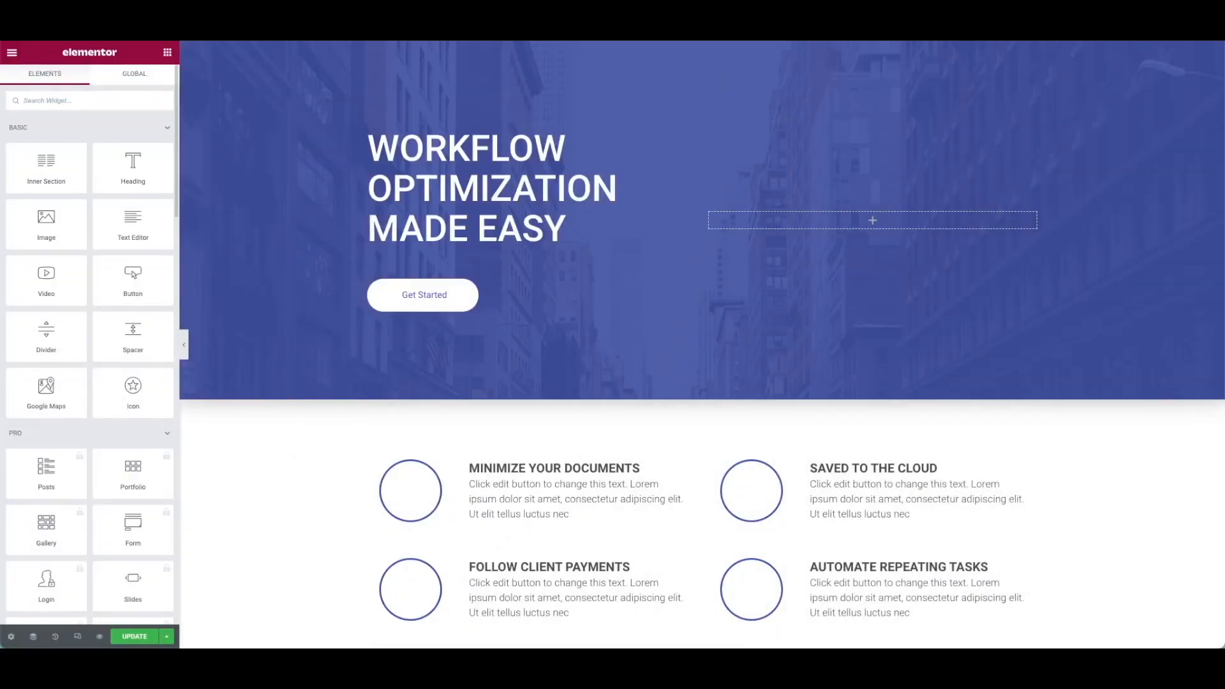
type("code")
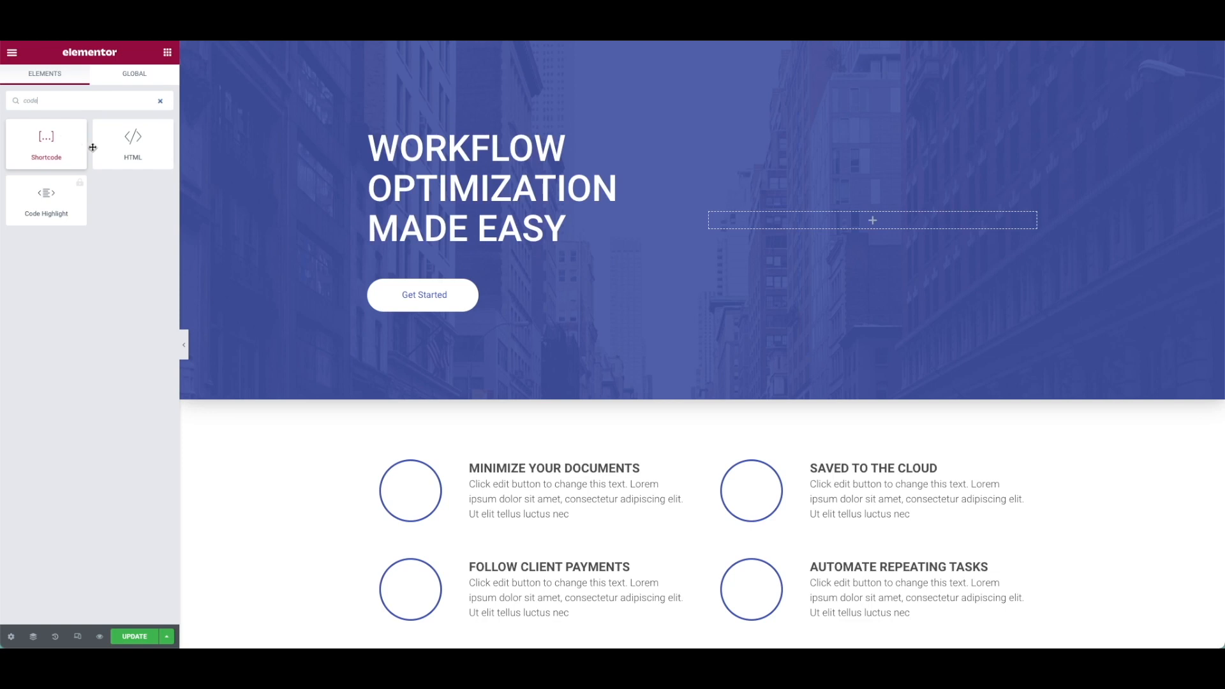
left_click_drag(67, 145, 850, 225)
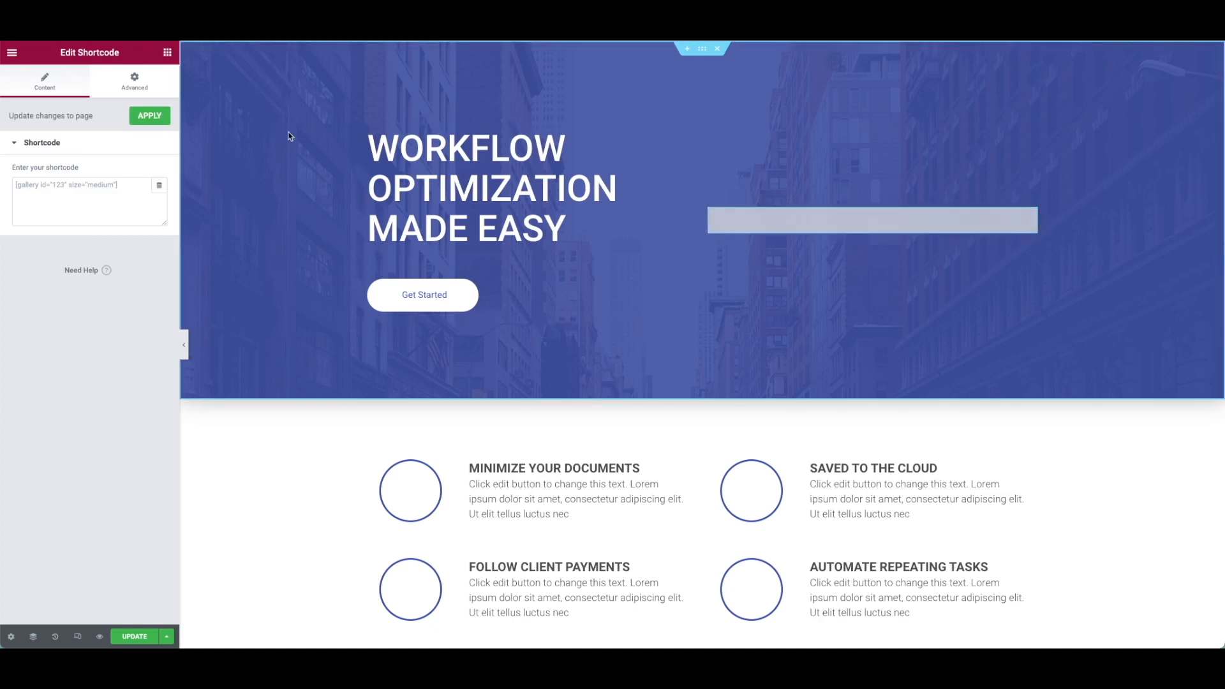
Paste the ebook 1 MailOptin shortcode into the Shortcode widget and apply it.
left_click(92, 194)
key("ctrl+v")
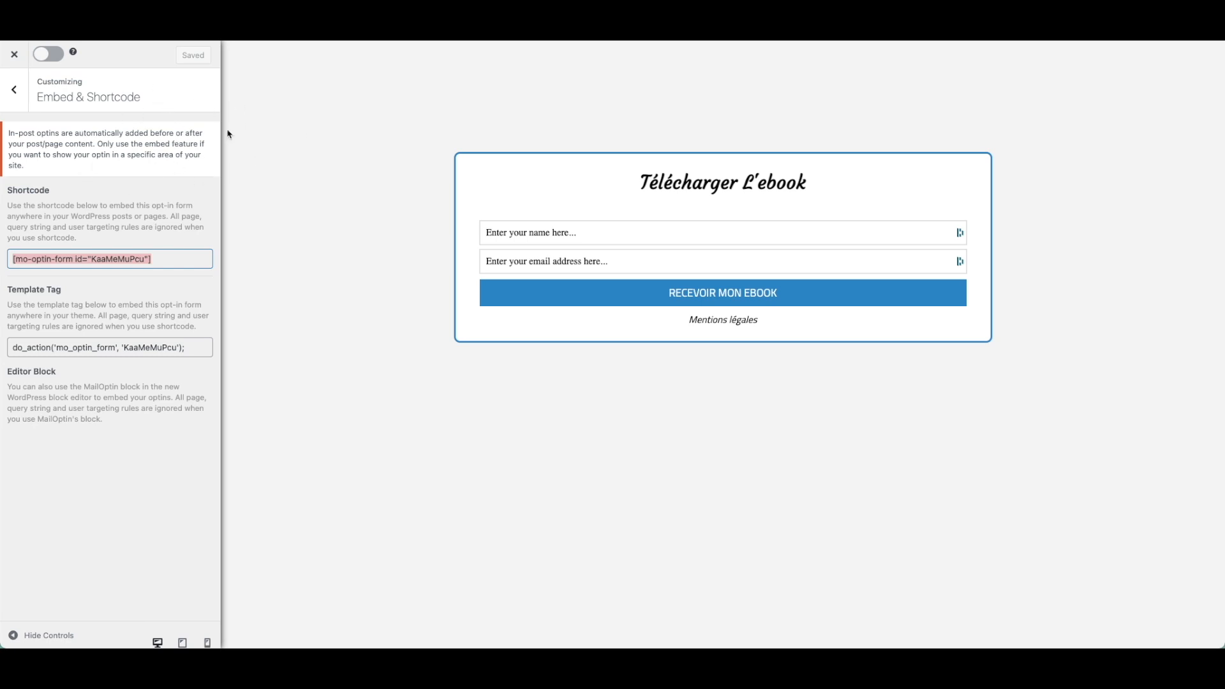
left_click(14, 90)
left_click(109, 377)
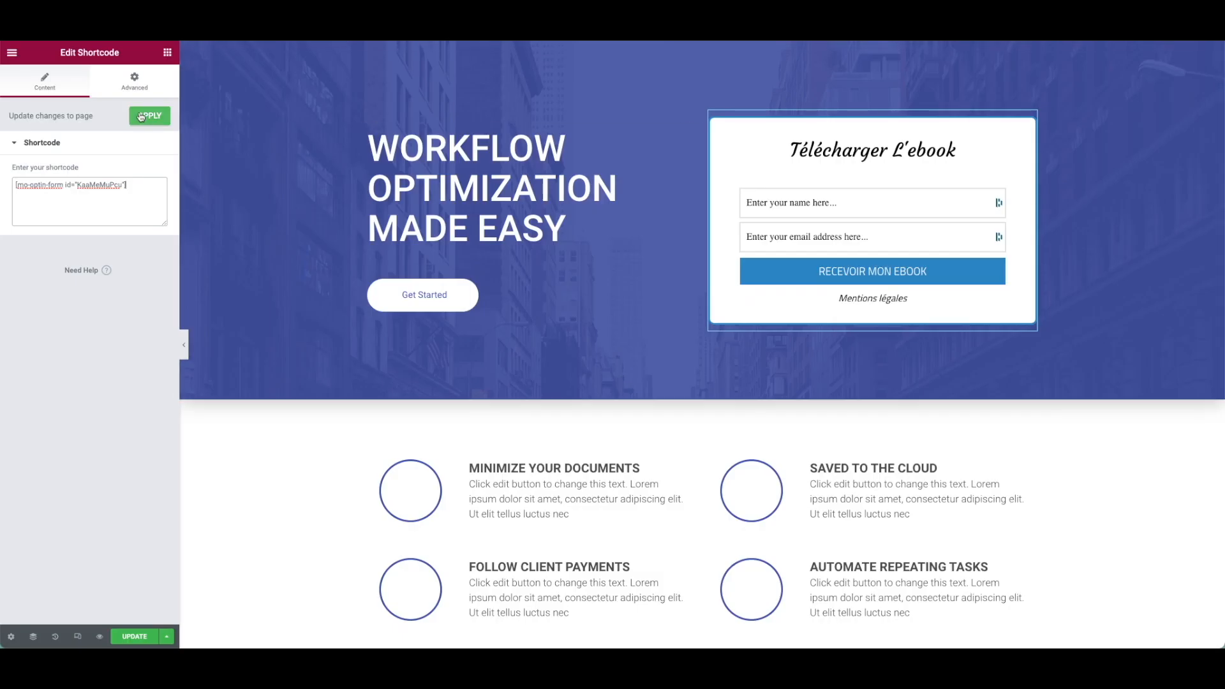
left_click(148, 116)
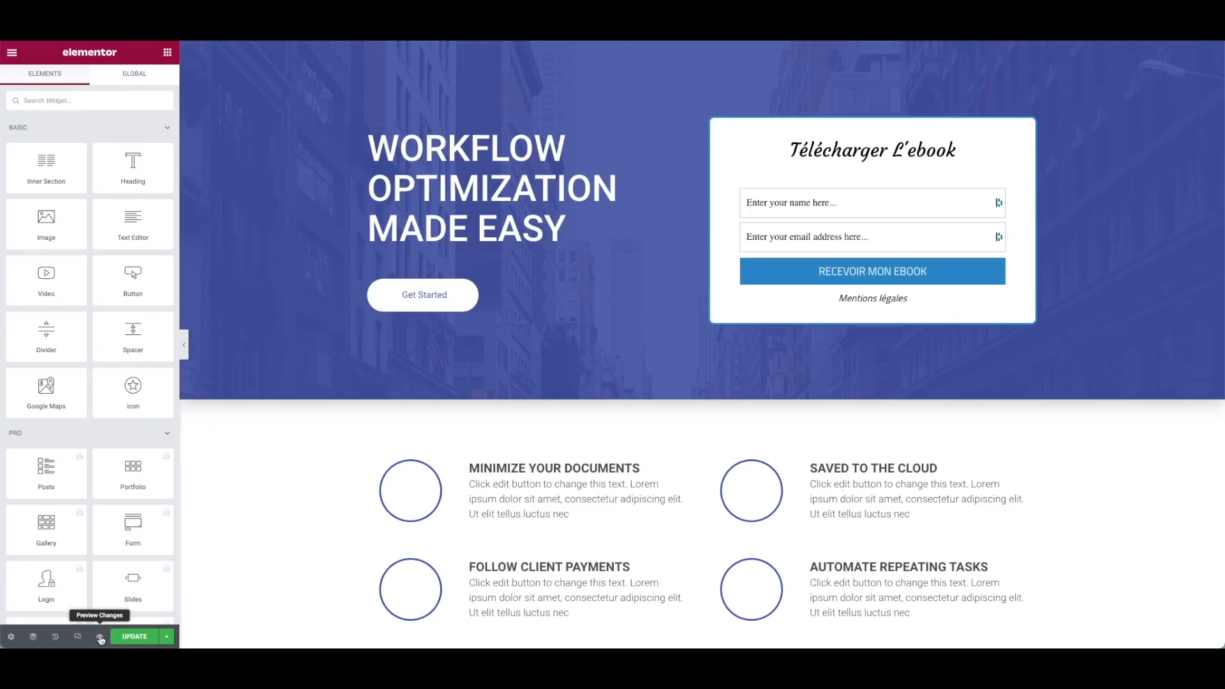
Preview the capture page and submit a dummy test sign-up through the ebook opt-in form.
left_click(100, 639)
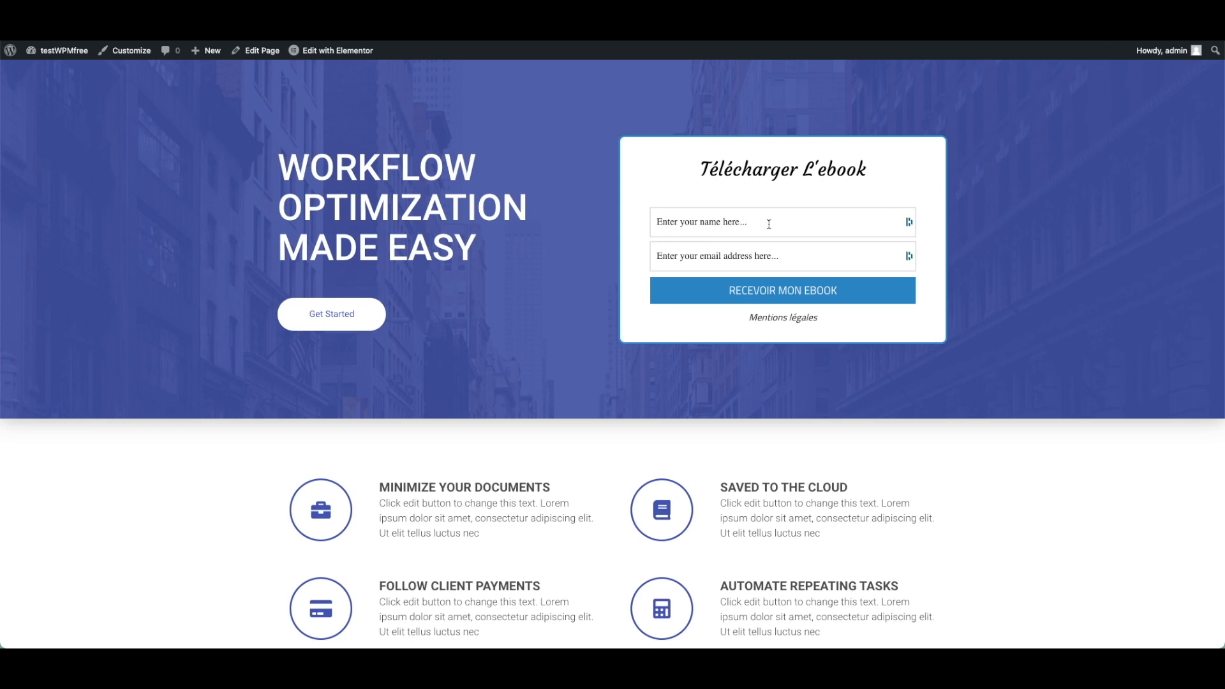
left_click(729, 222)
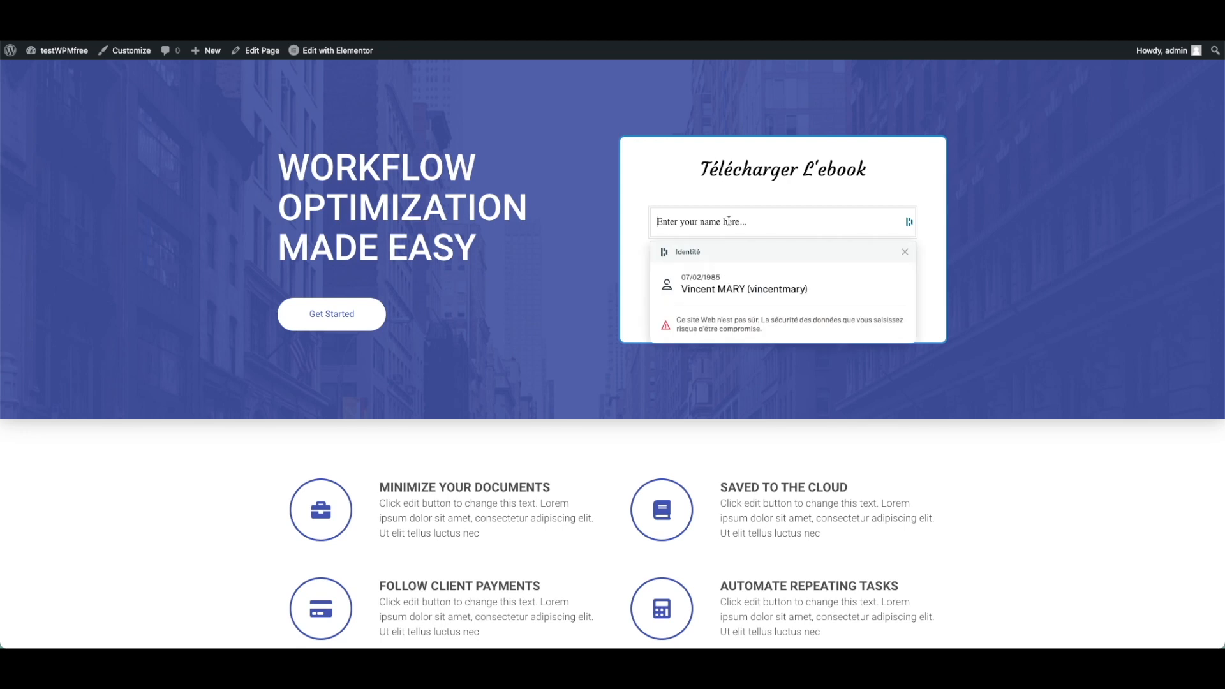
type("fjrkjk")
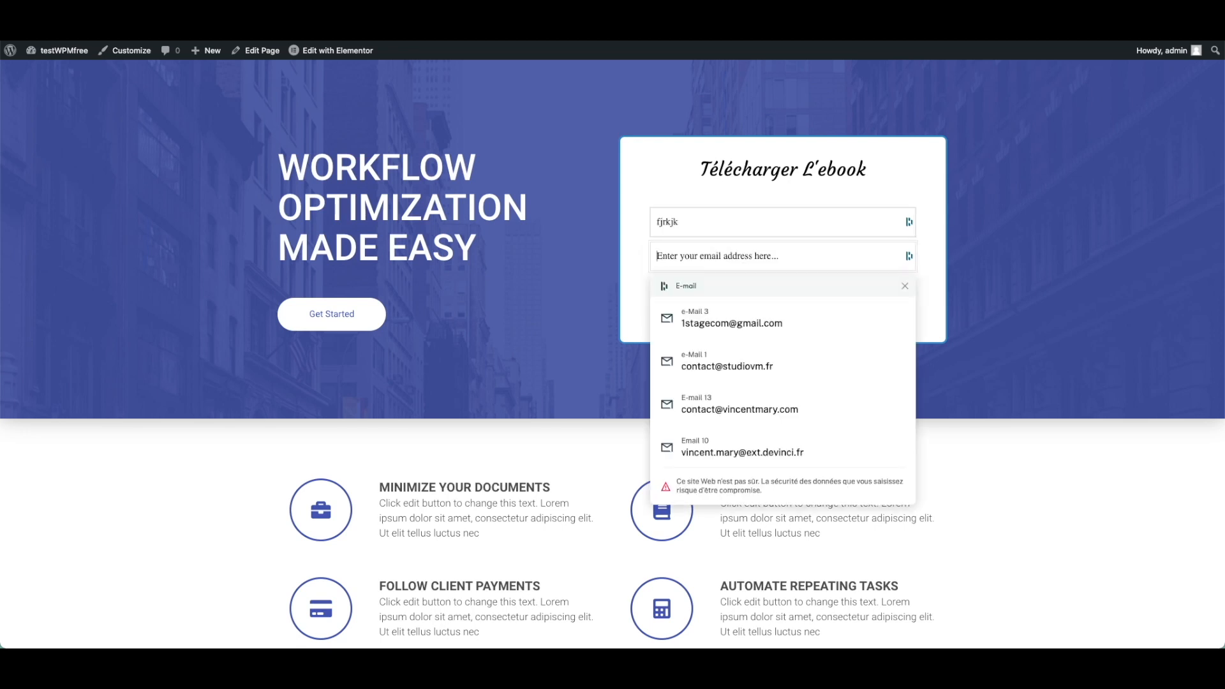
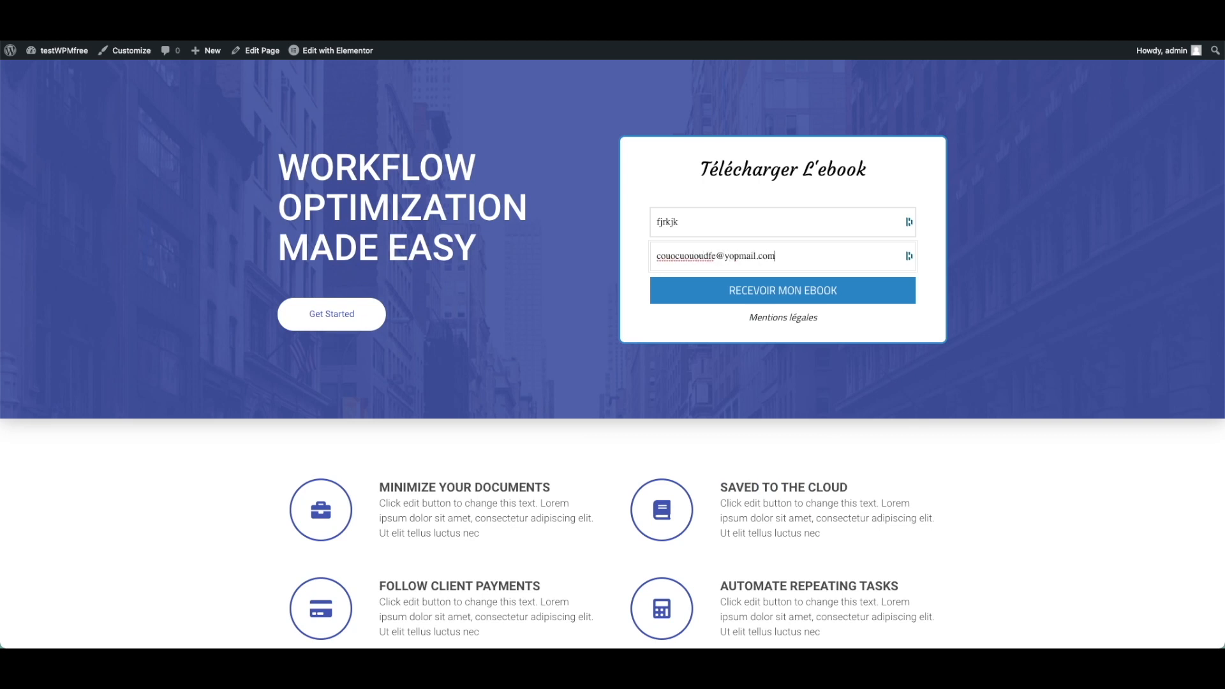
key("Return")
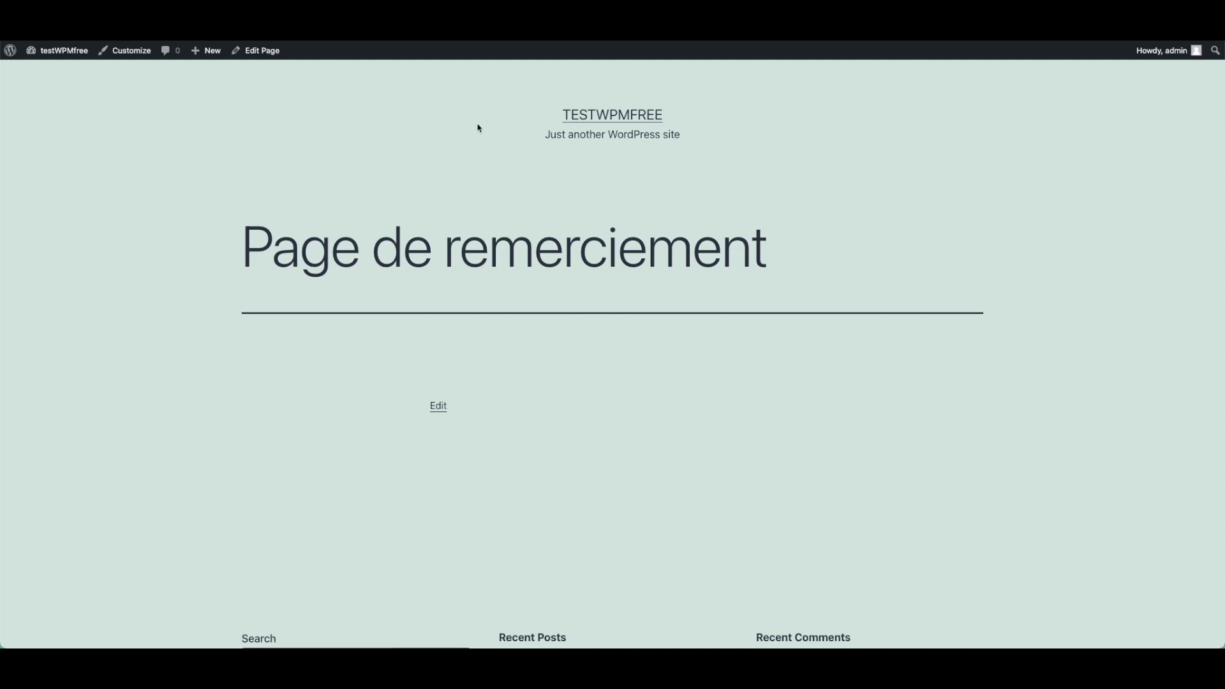
Open the thank-you page in Elementor and insert the Workflow template with its document settings.
left_click(265, 55)
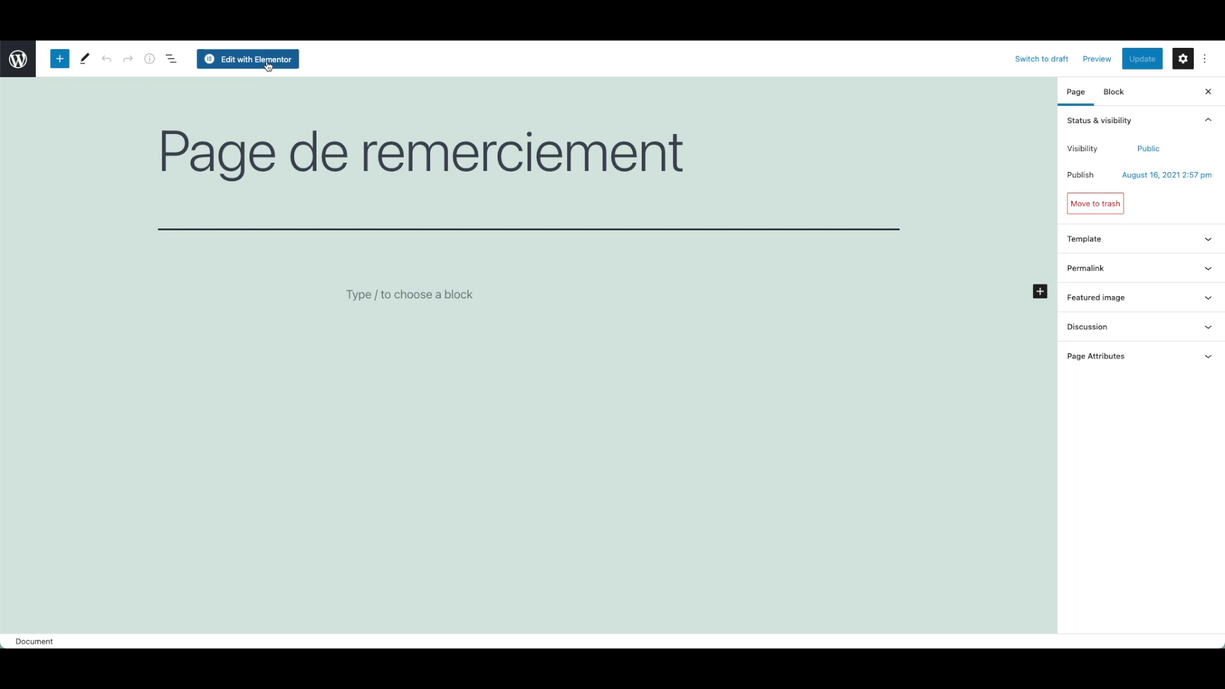
left_click(268, 63)
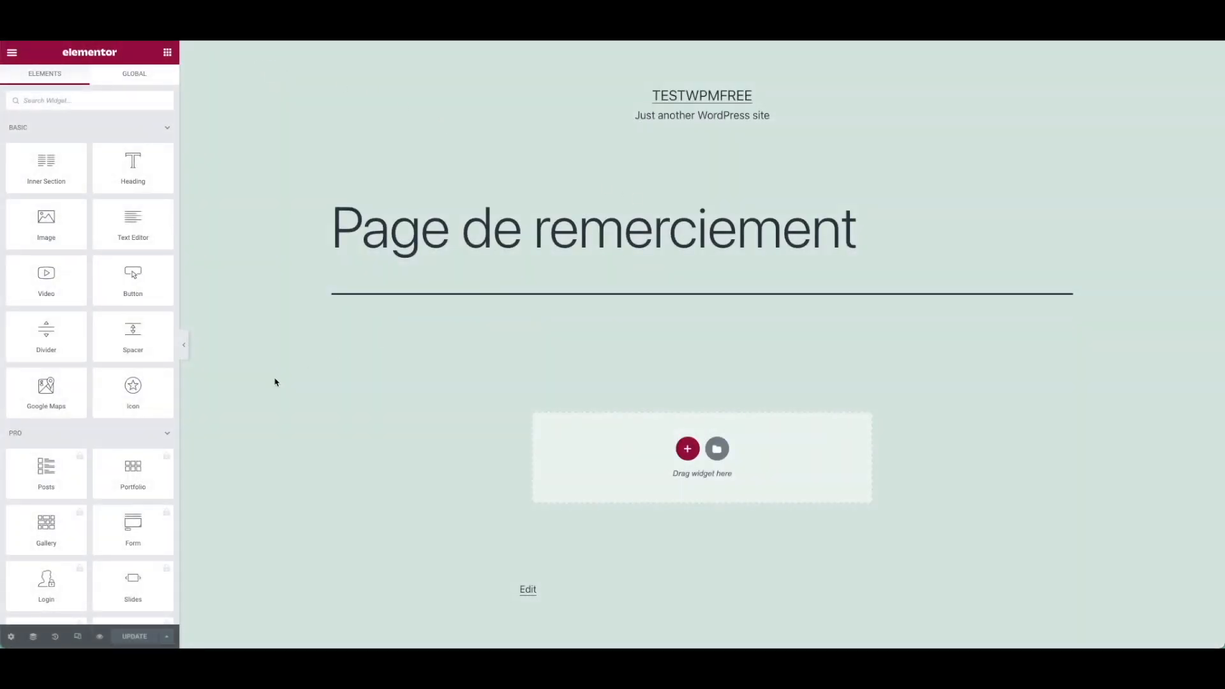
left_click(717, 449)
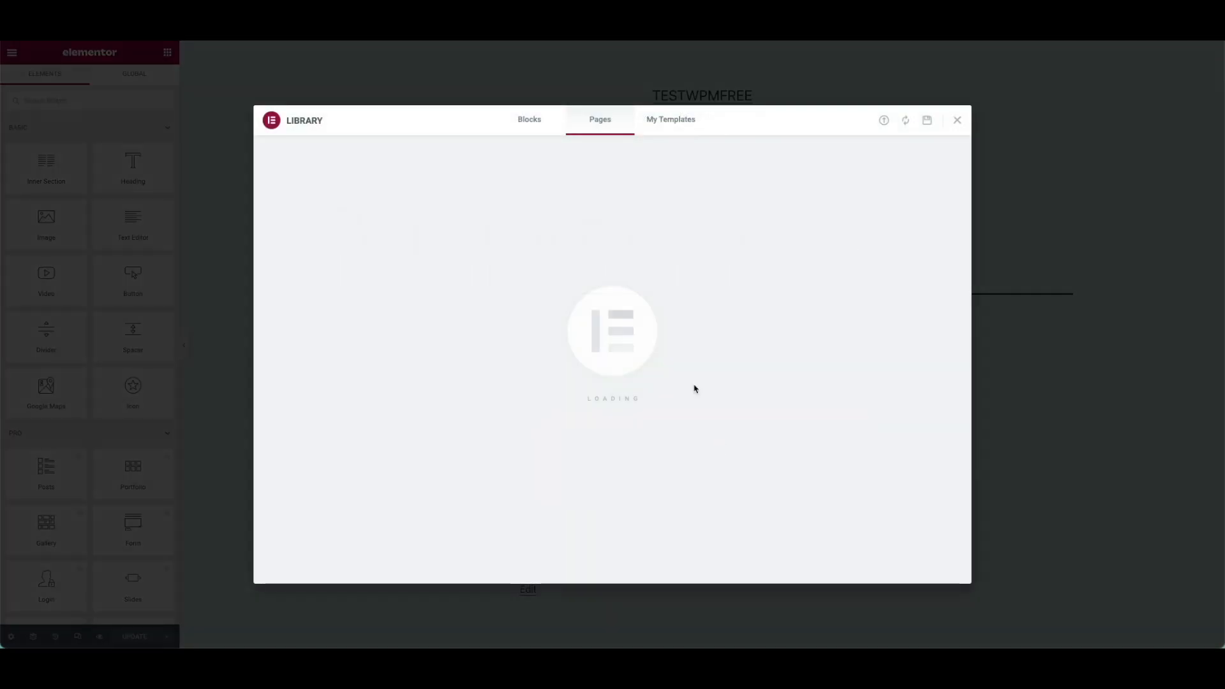
mouse_move(857, 317)
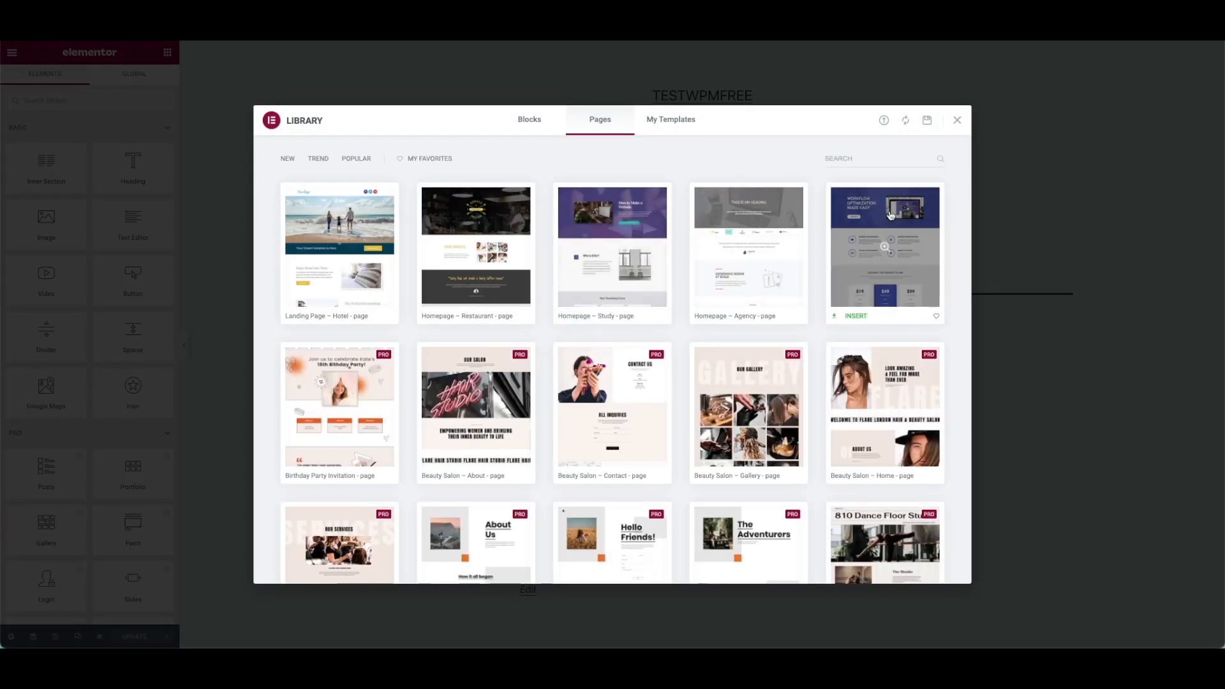
left_click(856, 316)
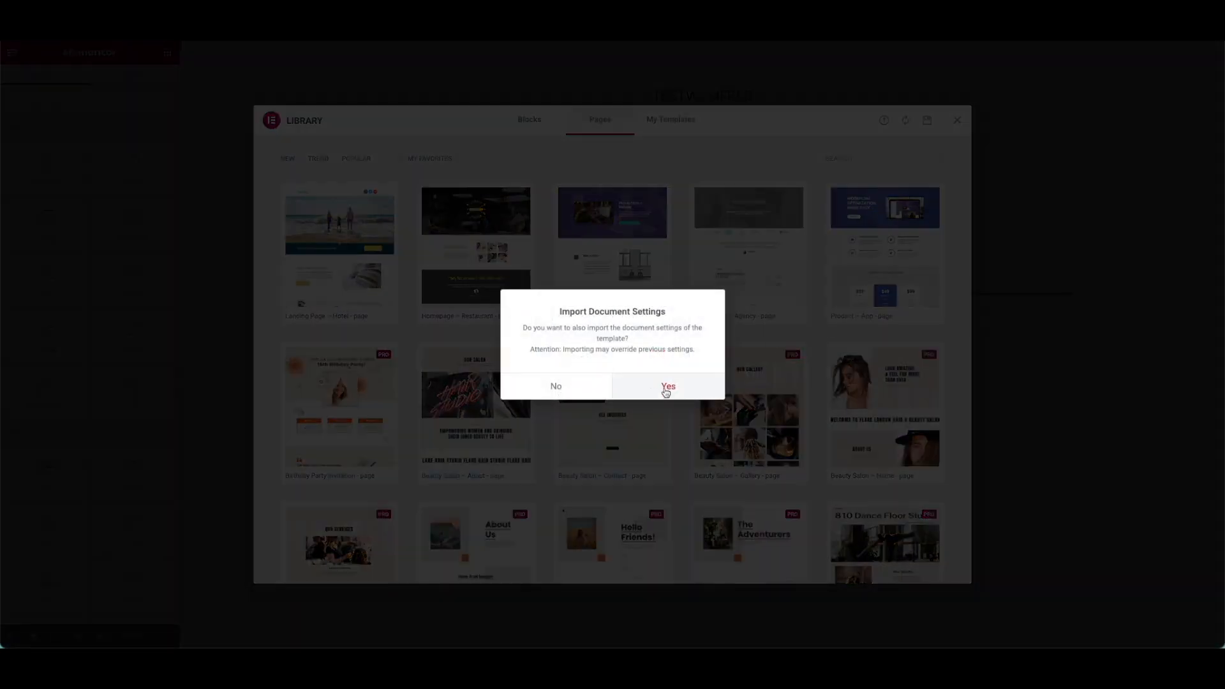
left_click(665, 391)
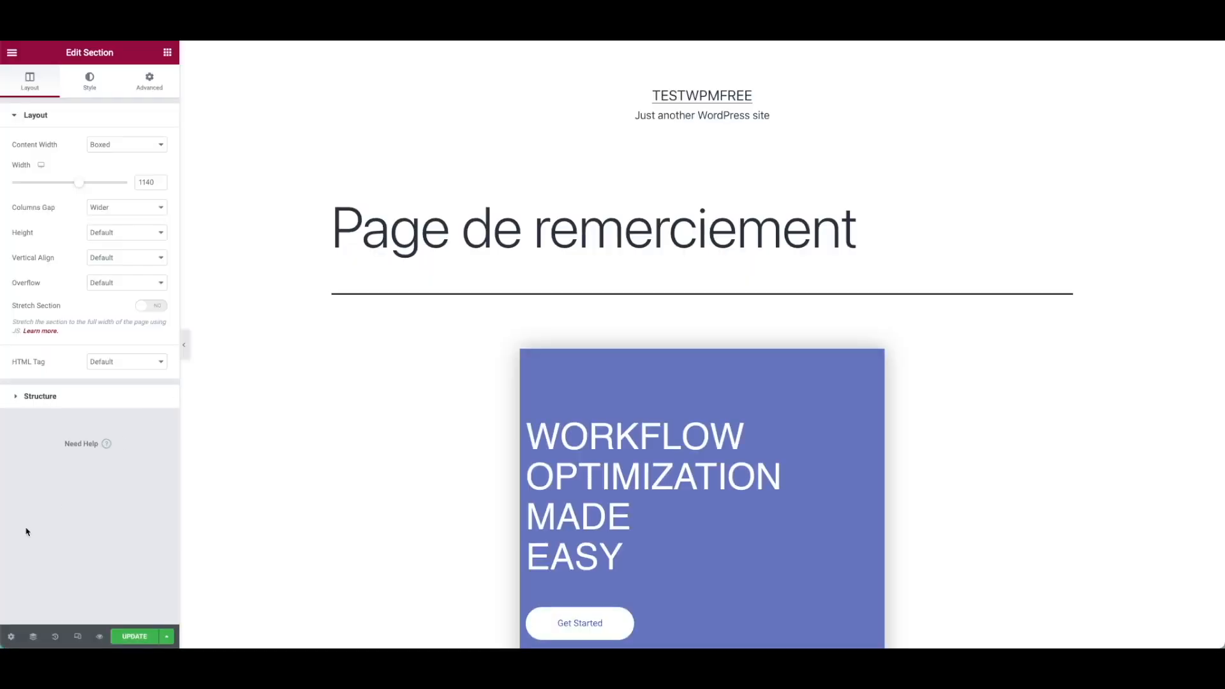
Switch to Elementor Canvas layout and delete the features, pricing, FAQ and Our Clients Say sections.
left_click(11, 636)
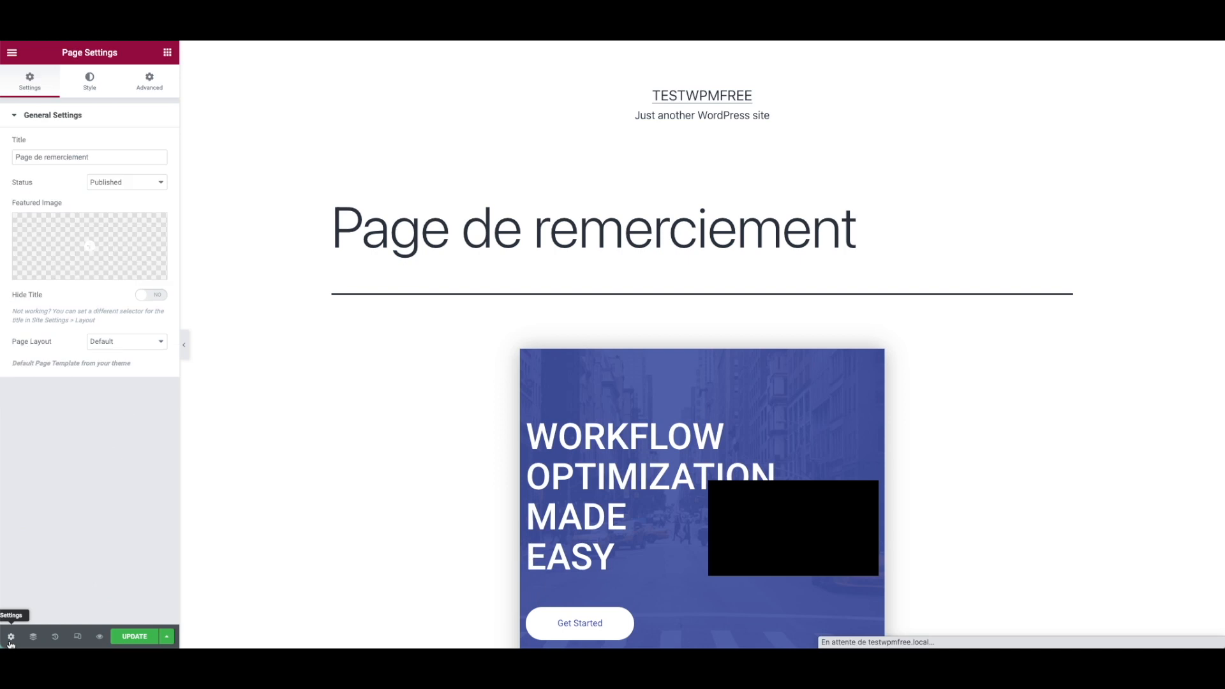
left_click(134, 346)
left_click(135, 353)
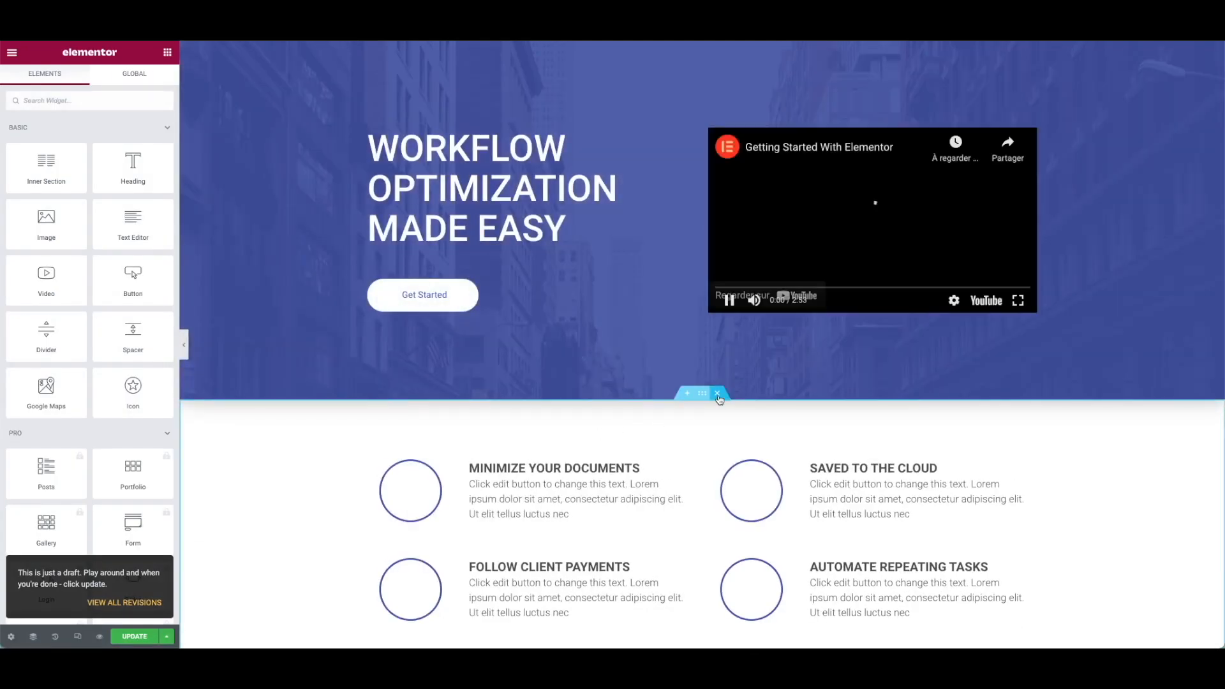
left_click(717, 393)
left_click(717, 393)
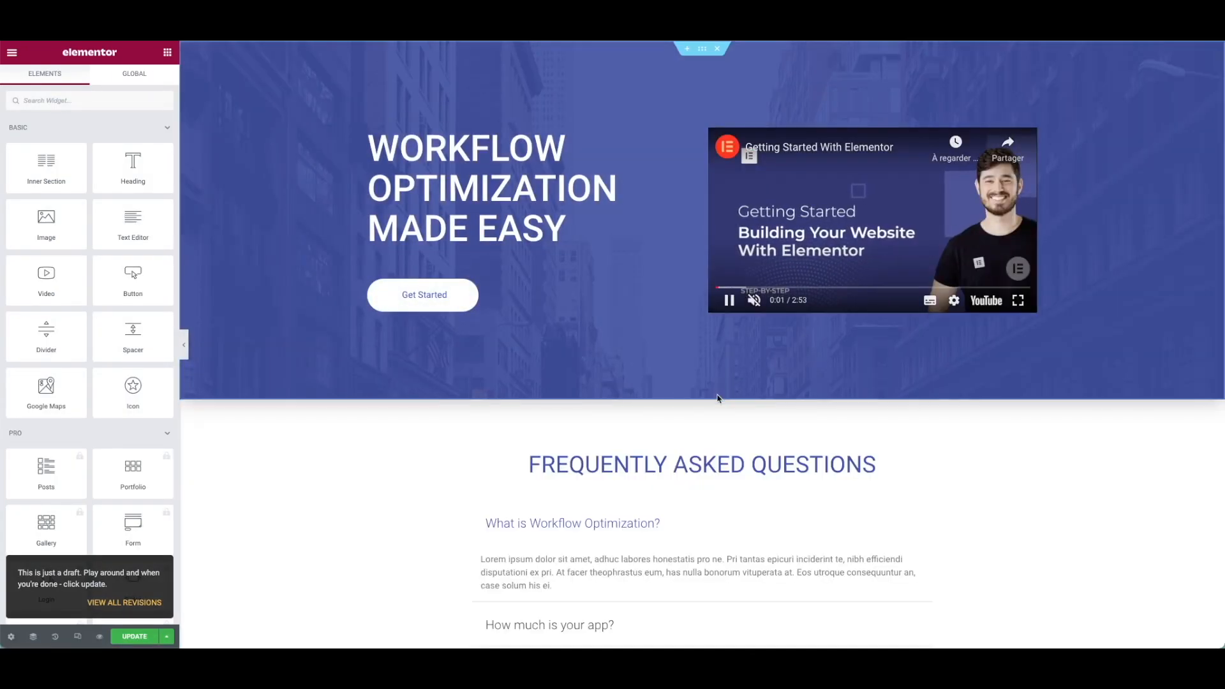
left_click(717, 394)
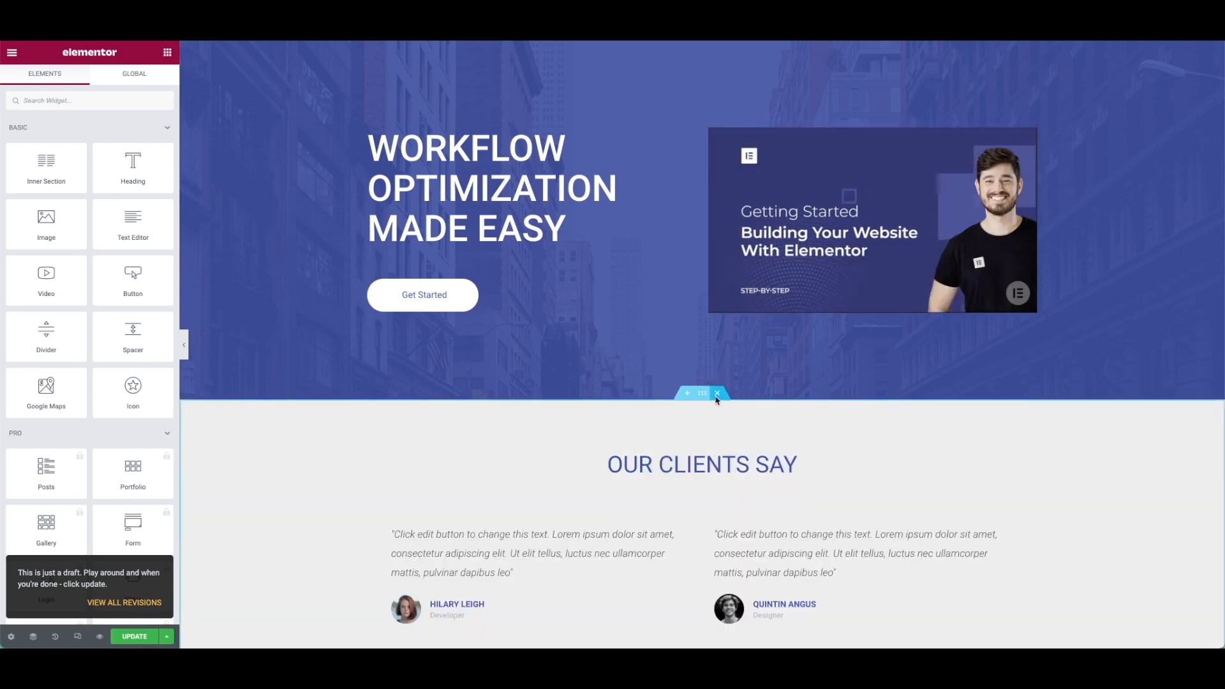
left_click(717, 394)
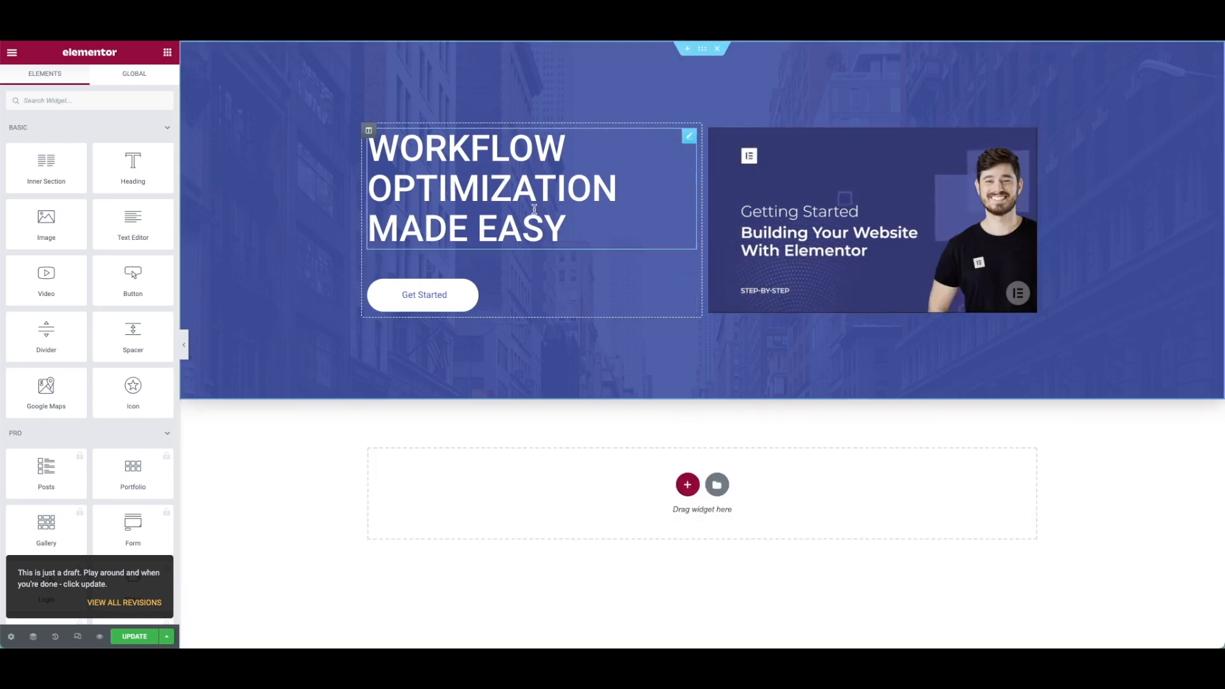
Set the hero section height to Fit To Screen and retitle its heading 'Merci'.
left_click(703, 53)
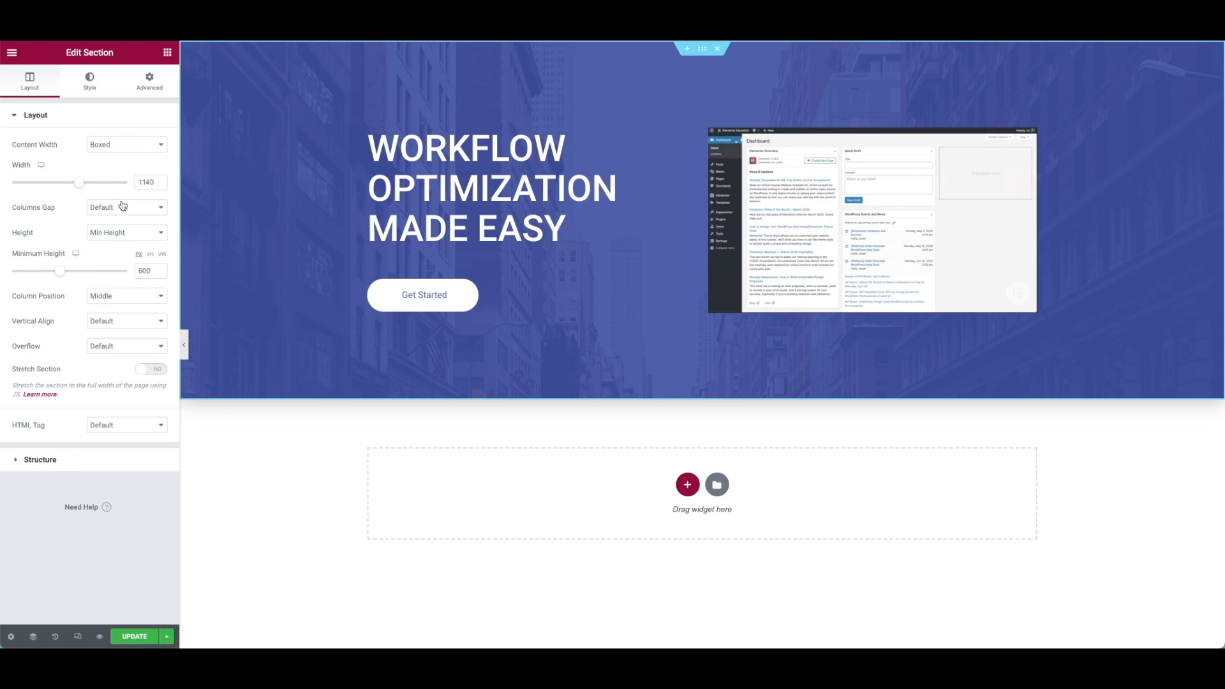
left_click(124, 238)
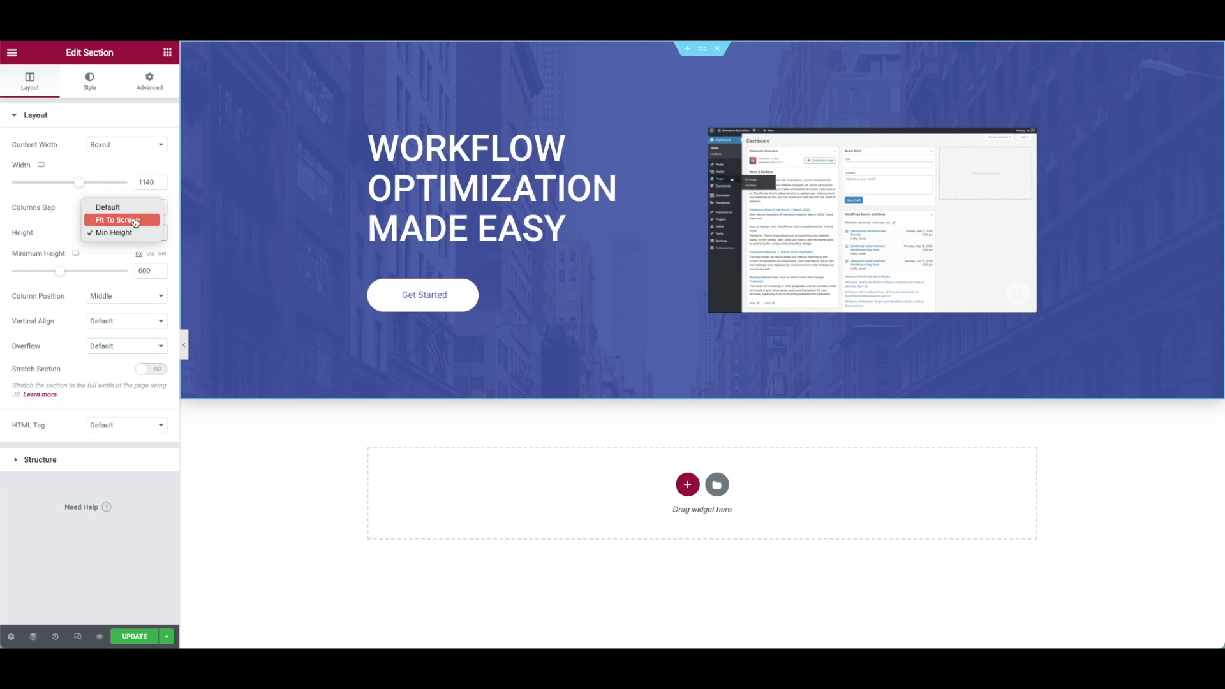
left_click(121, 220)
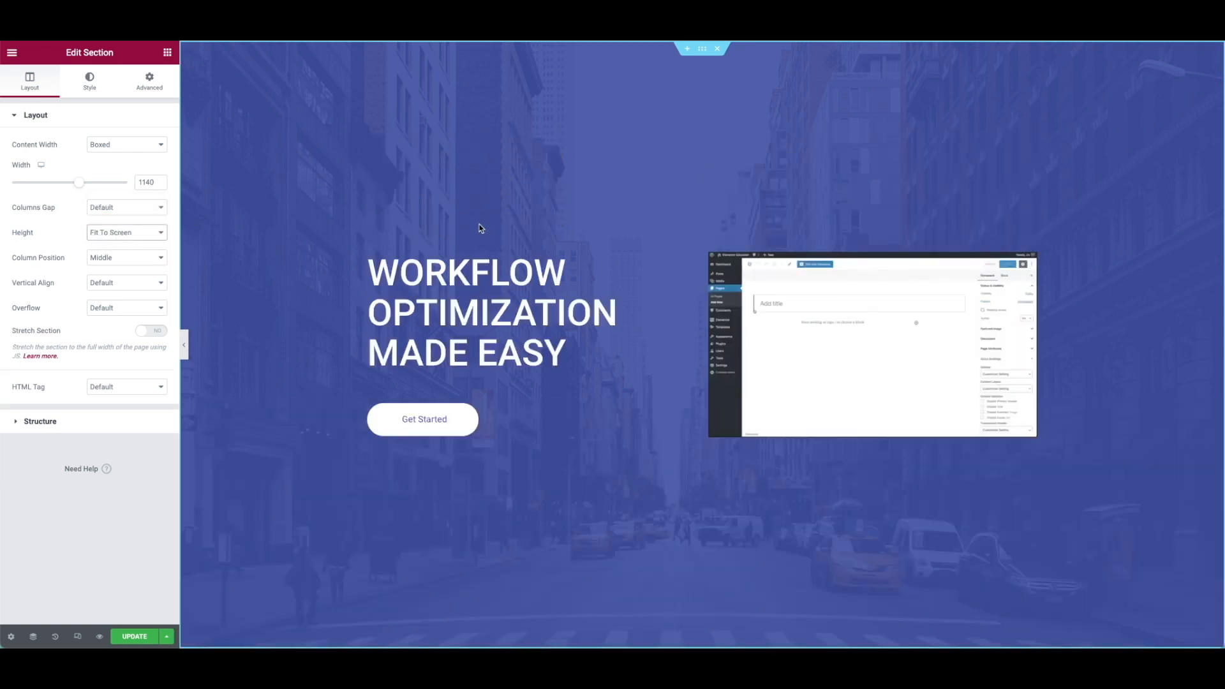
left_click(502, 311)
key("ctrl+a")
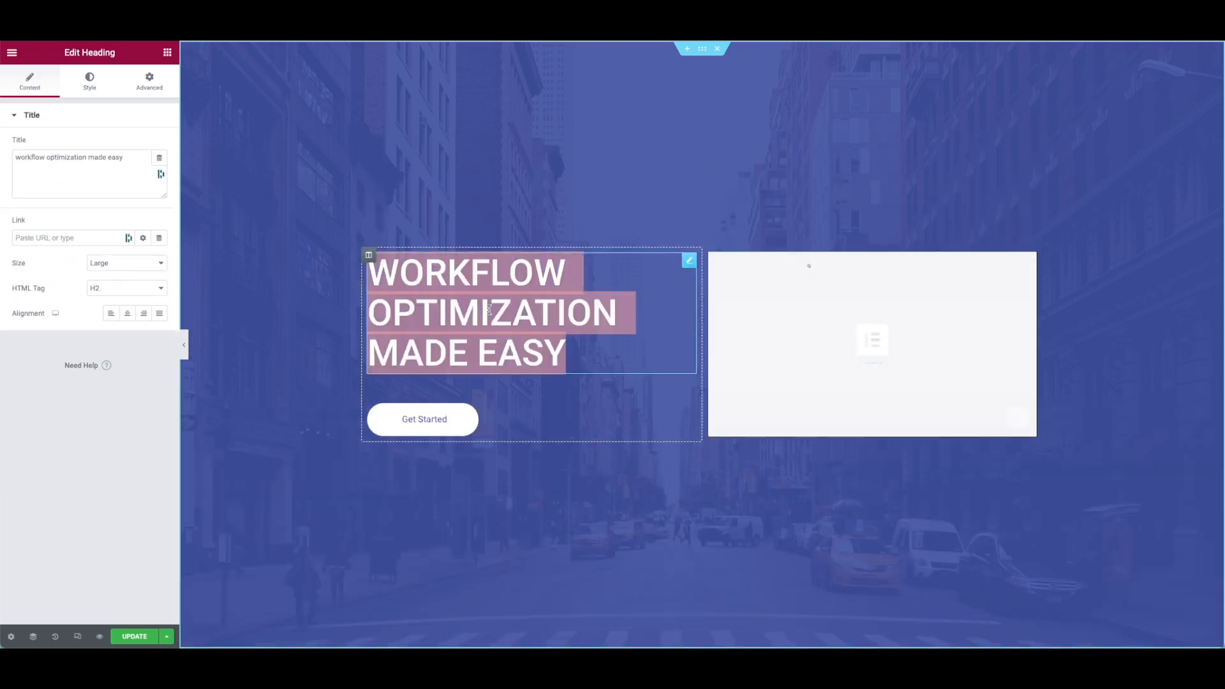
type("Merci")
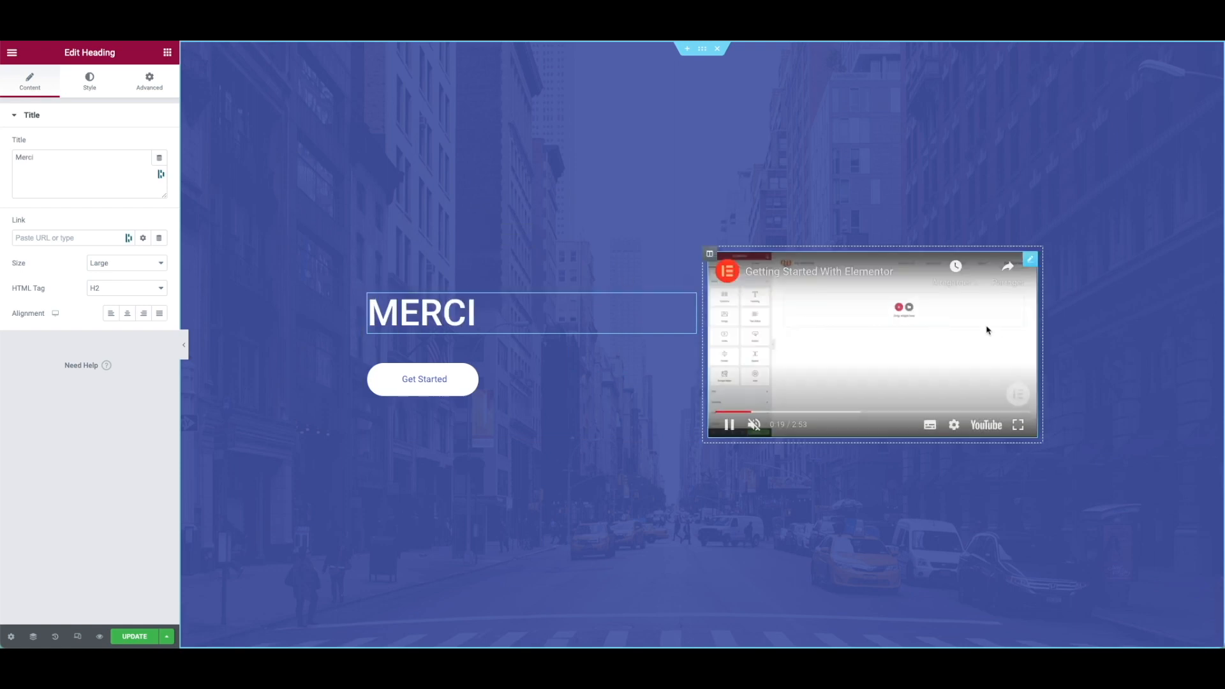
Move the video under the centred MERCI heading, remove the empty column and Get Started button, then Update.
left_click_drag(1029, 265, 514, 326)
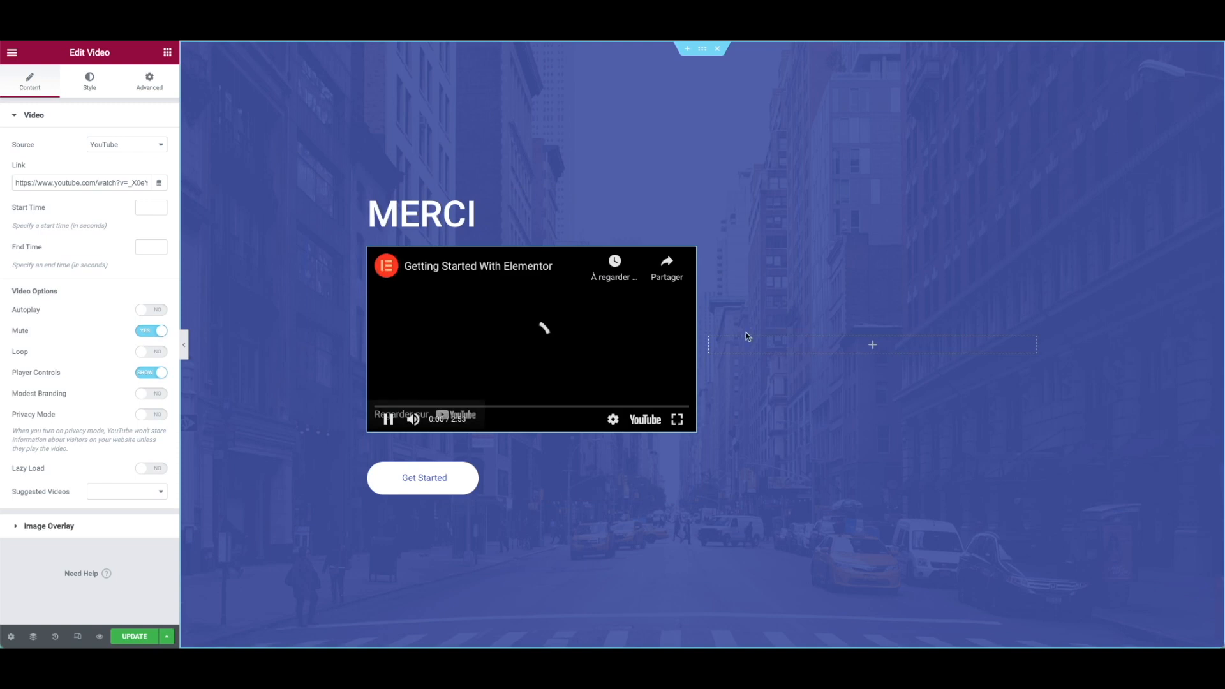
right_click(710, 337)
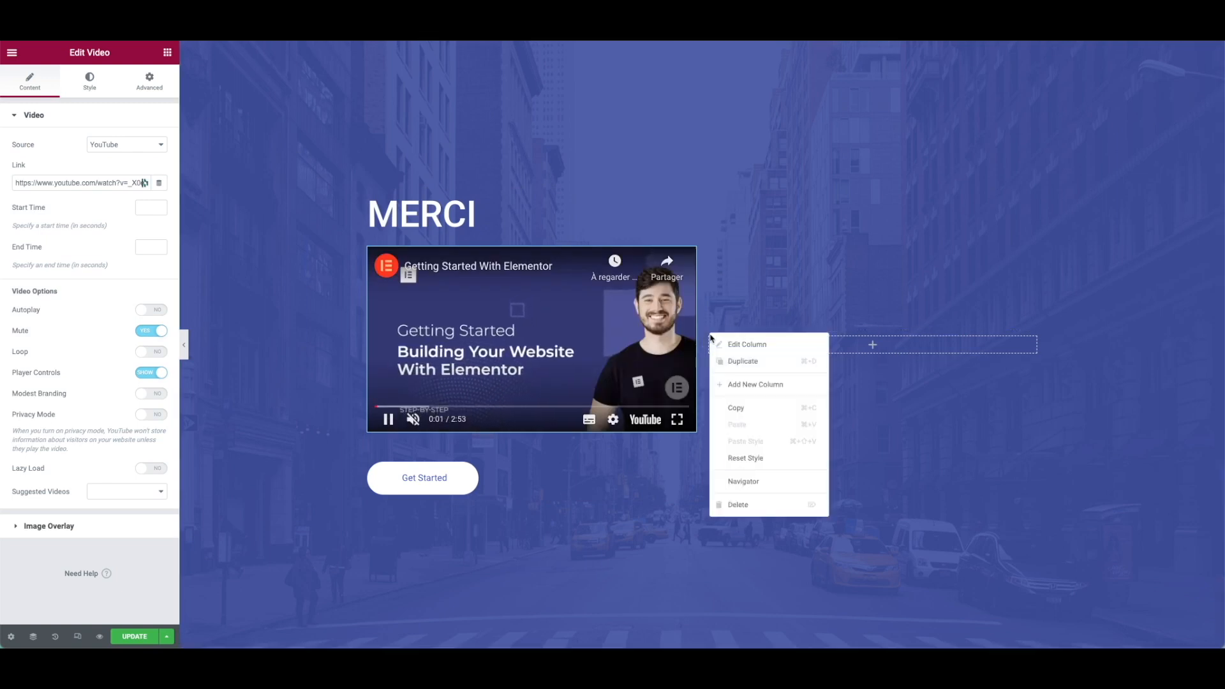
left_click(761, 505)
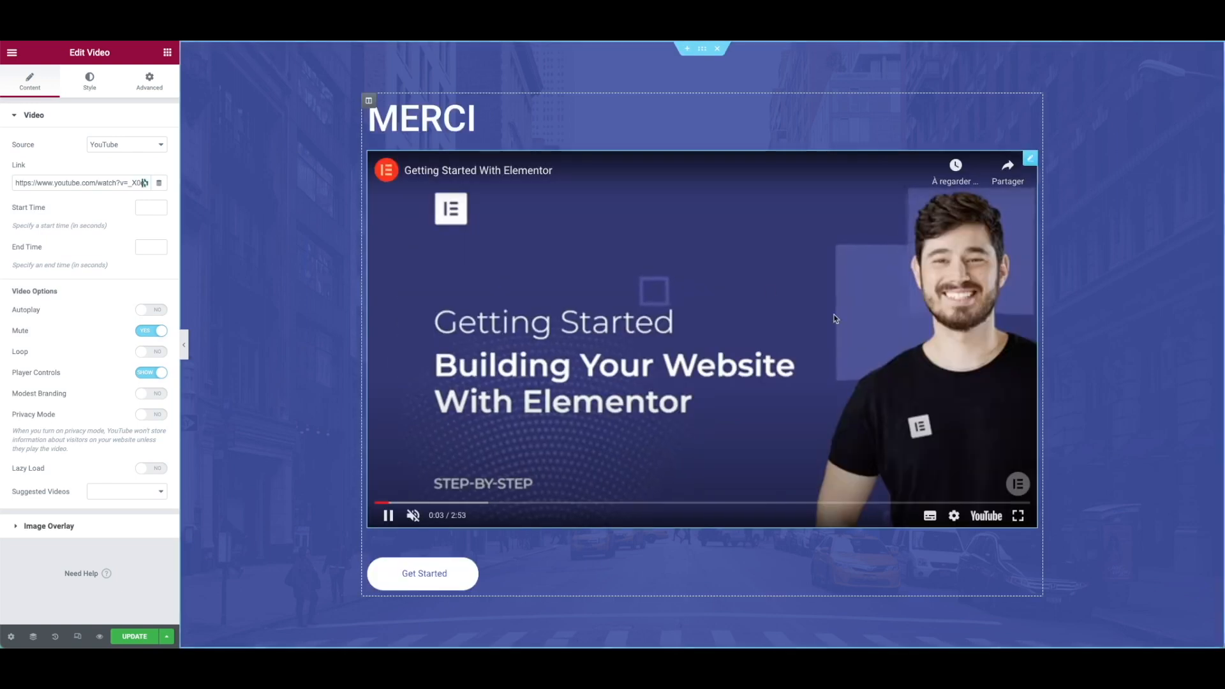
left_click(459, 121)
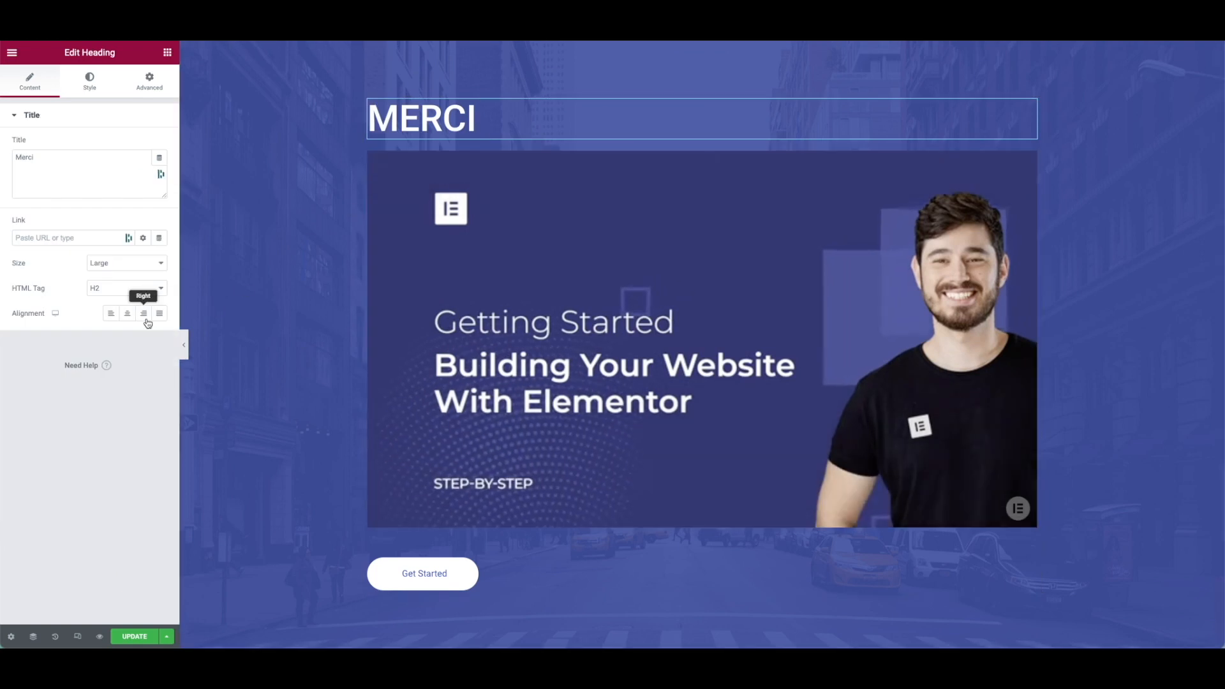
left_click(127, 314)
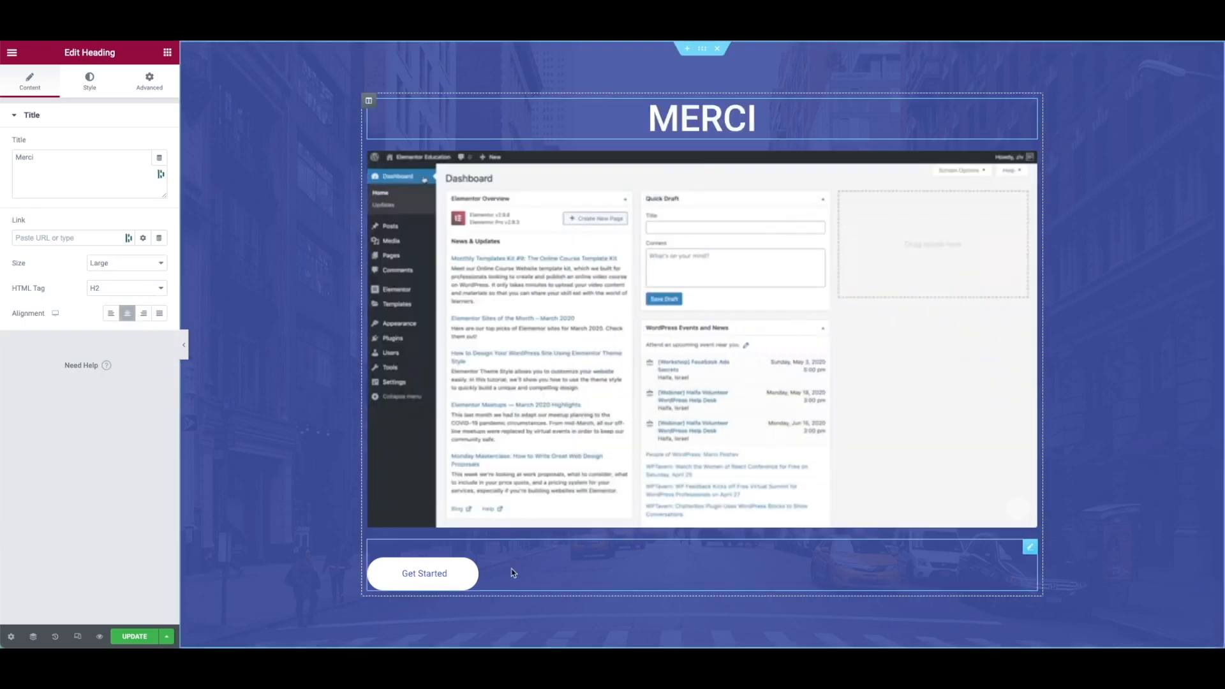
right_click(473, 573)
left_click(507, 636)
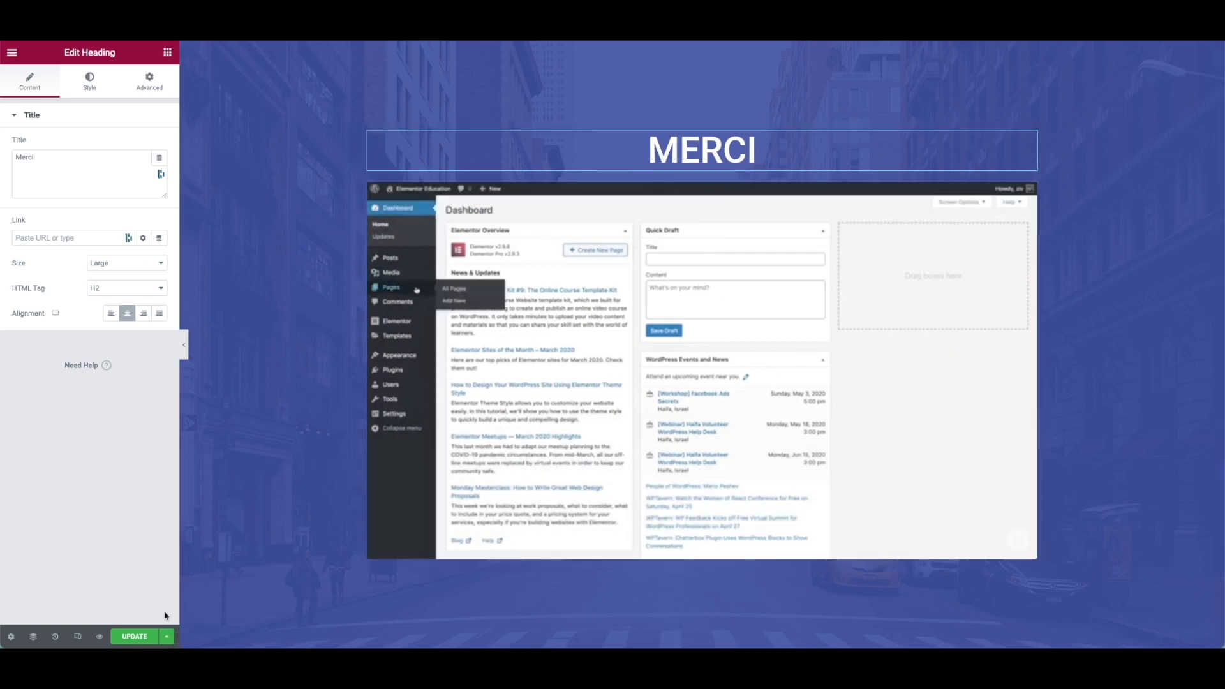
left_click(140, 636)
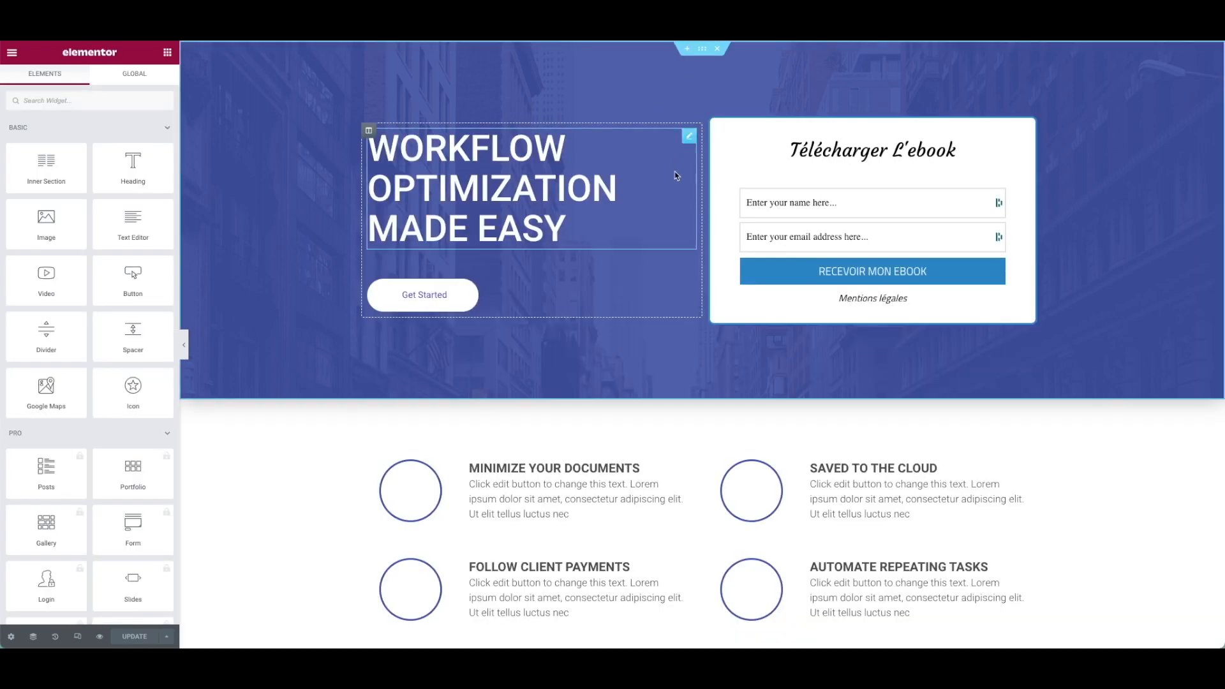
Delete the pricing plans, FAQ and features sections from the landing page.
scroll(657, 392, "down", 2)
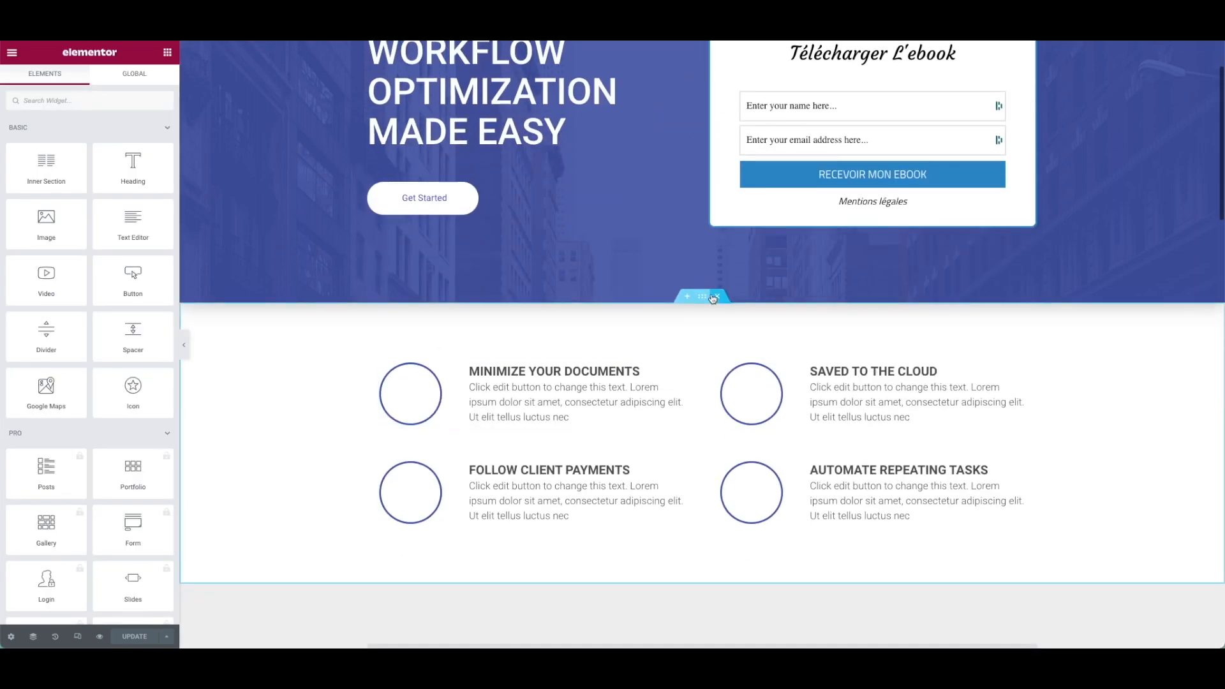
scroll(718, 309, "down", 8)
scroll(731, 257, "up", 3)
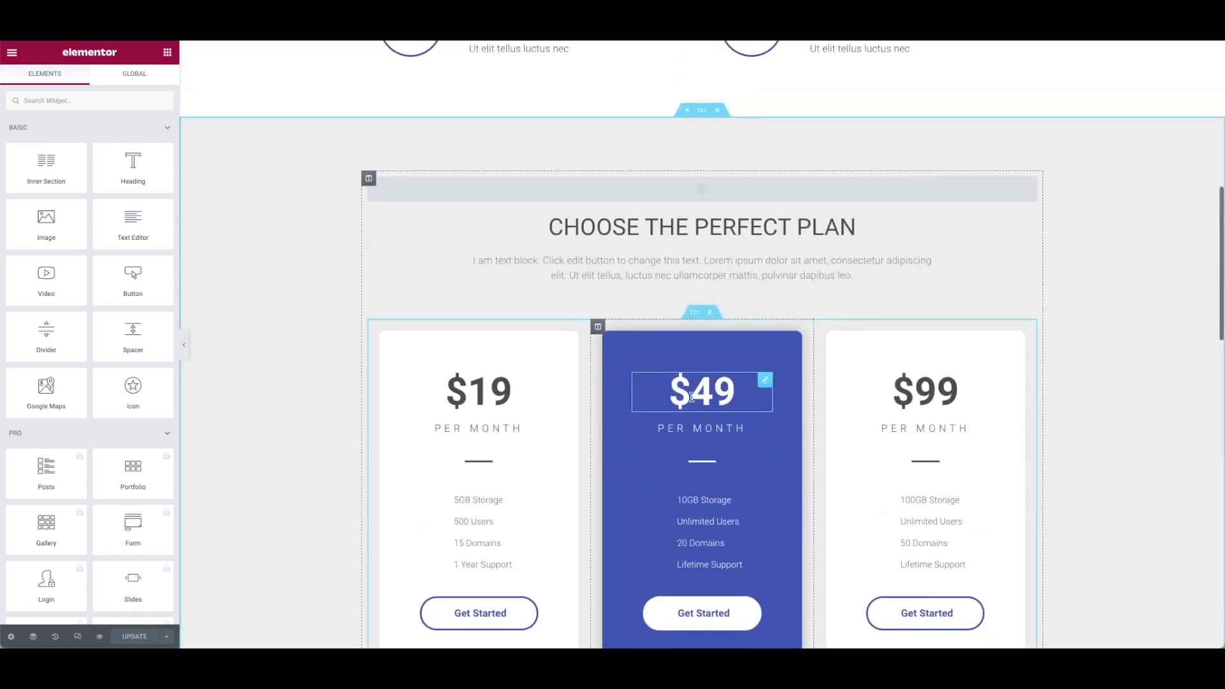
left_click(717, 190)
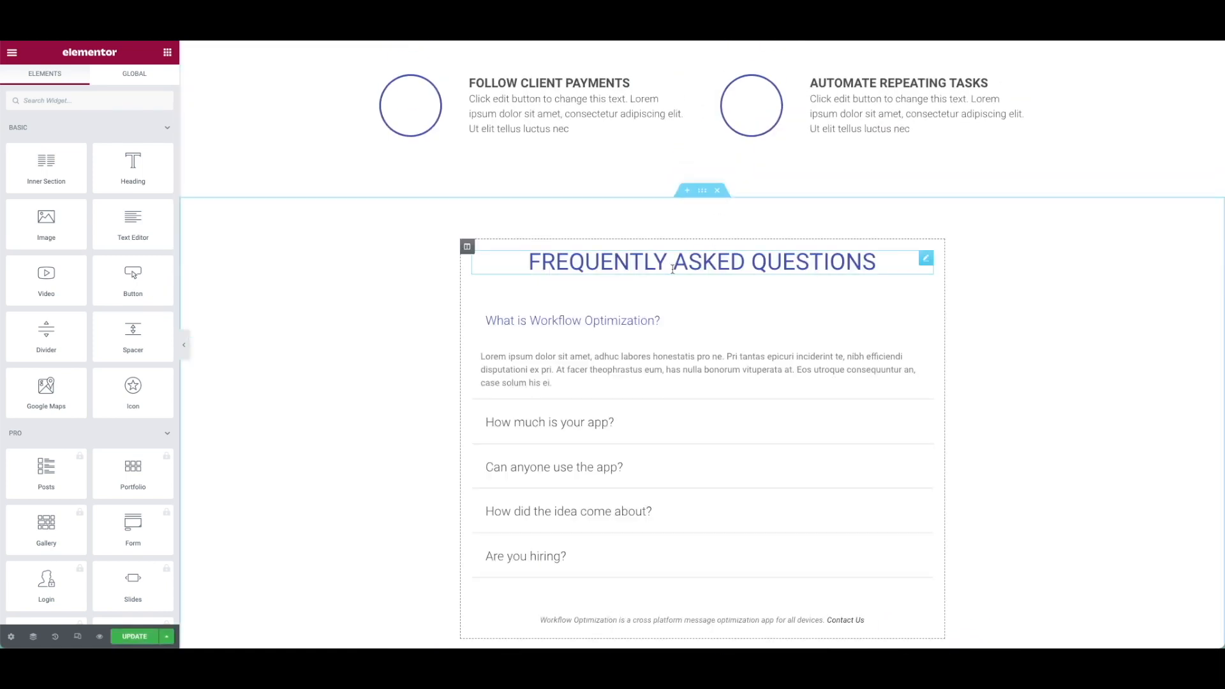
scroll(708, 364, "down", 7)
scroll(720, 381, "up", 6)
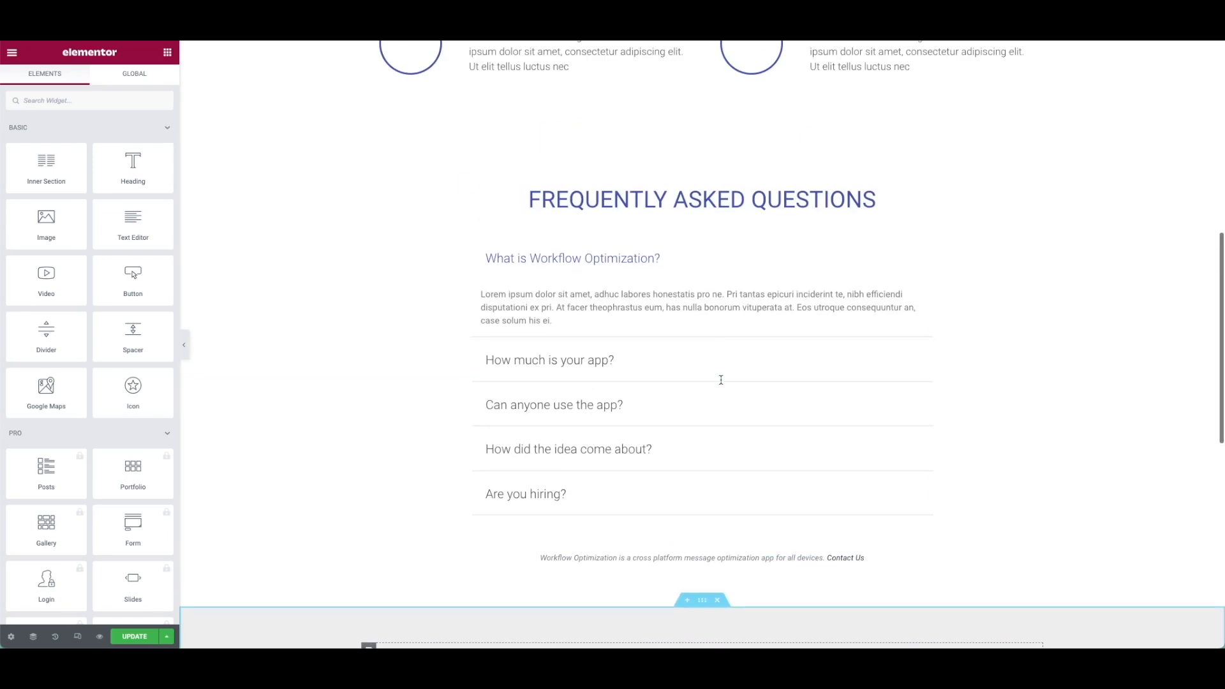
left_click(717, 128)
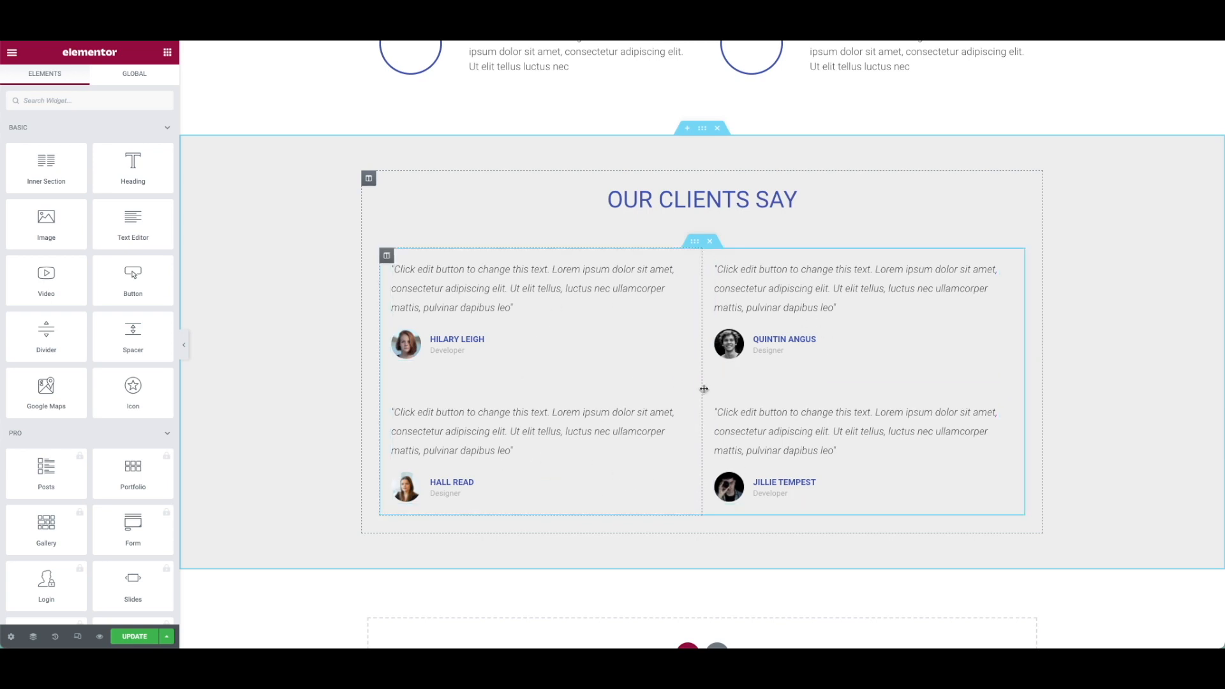
scroll(704, 392, "down", 1)
scroll(707, 395, "up", 7)
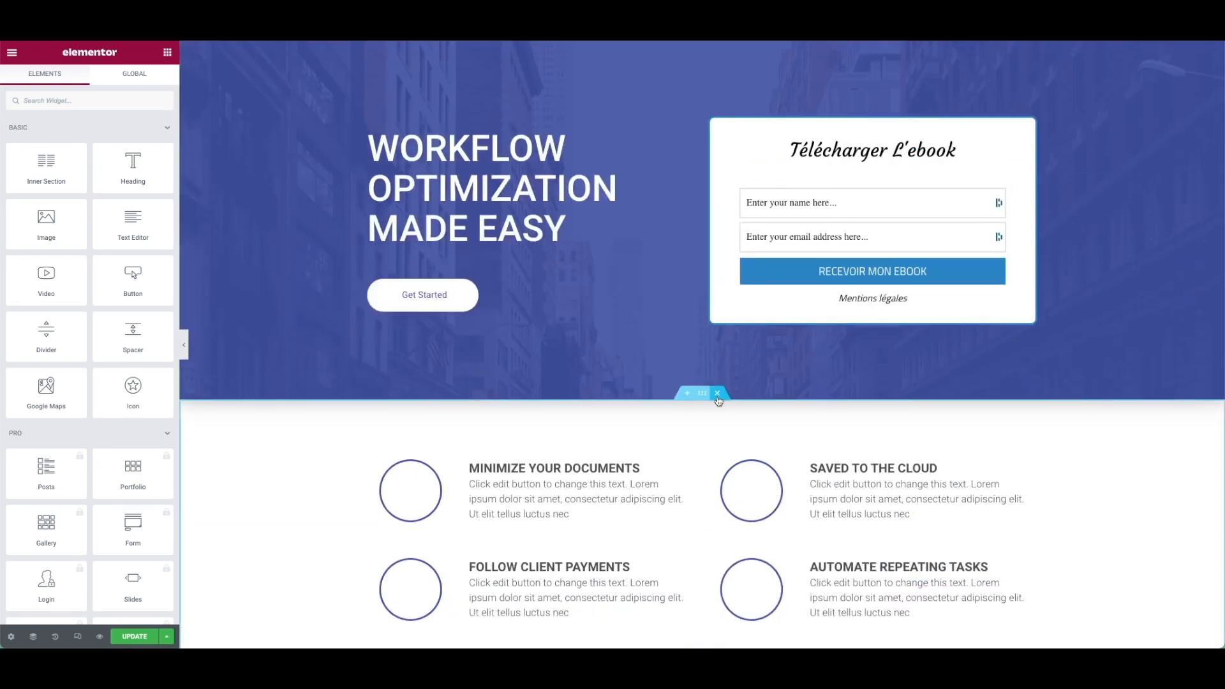
left_click(717, 395)
Delete the Get Started button and save the landing page.
scroll(759, 454, "down", 5)
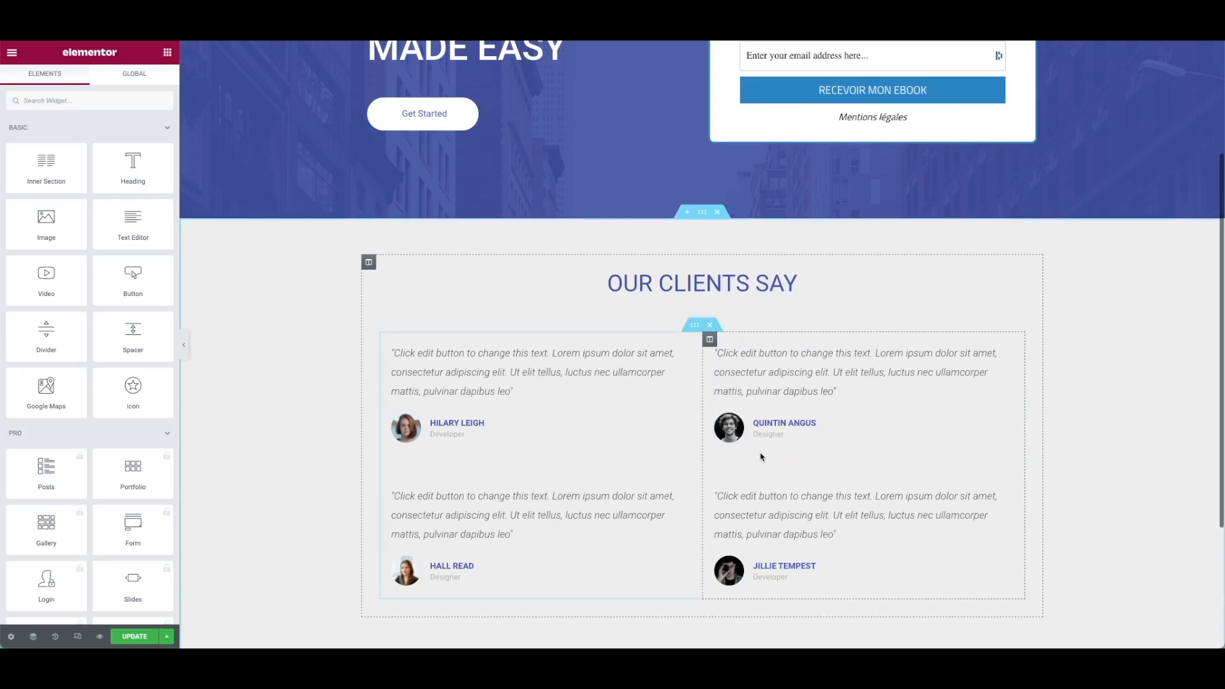
scroll(760, 456, "up", 5)
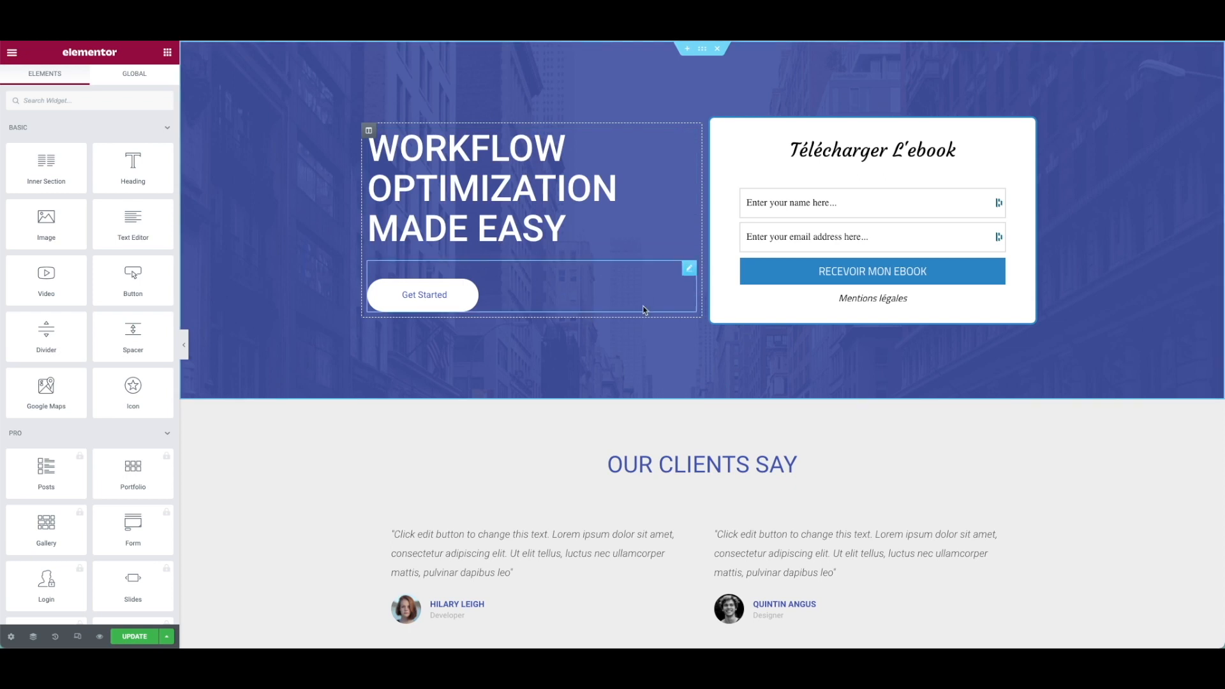
right_click(604, 292)
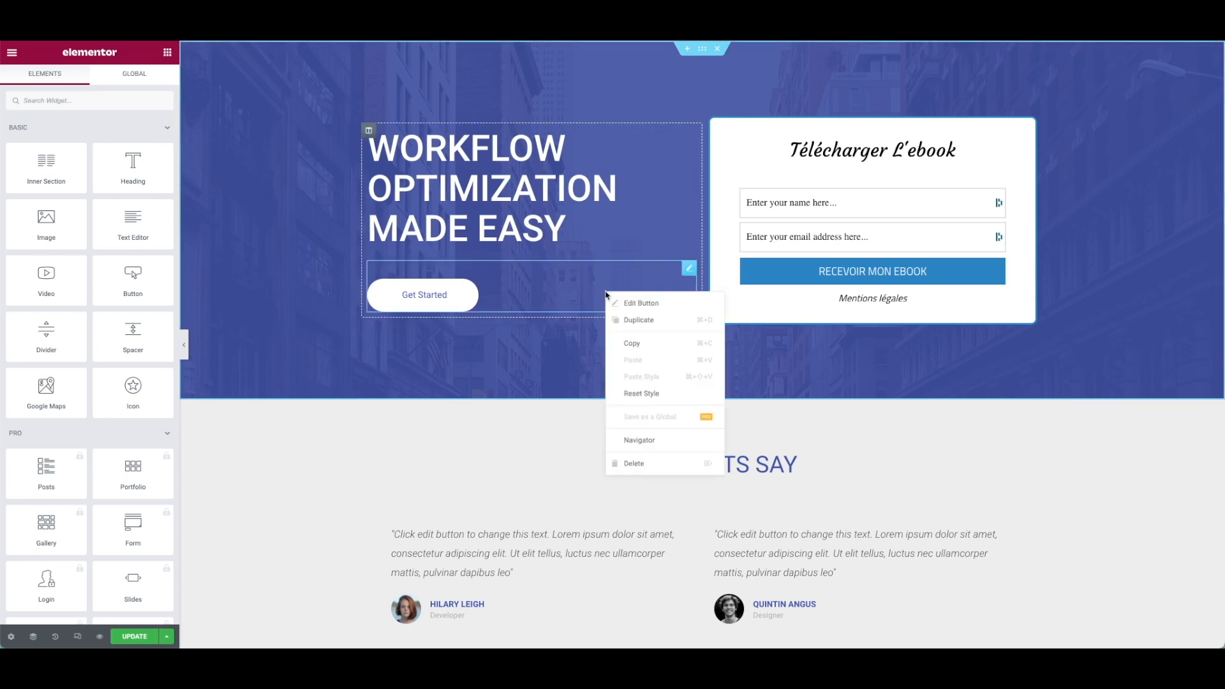
left_click(639, 463)
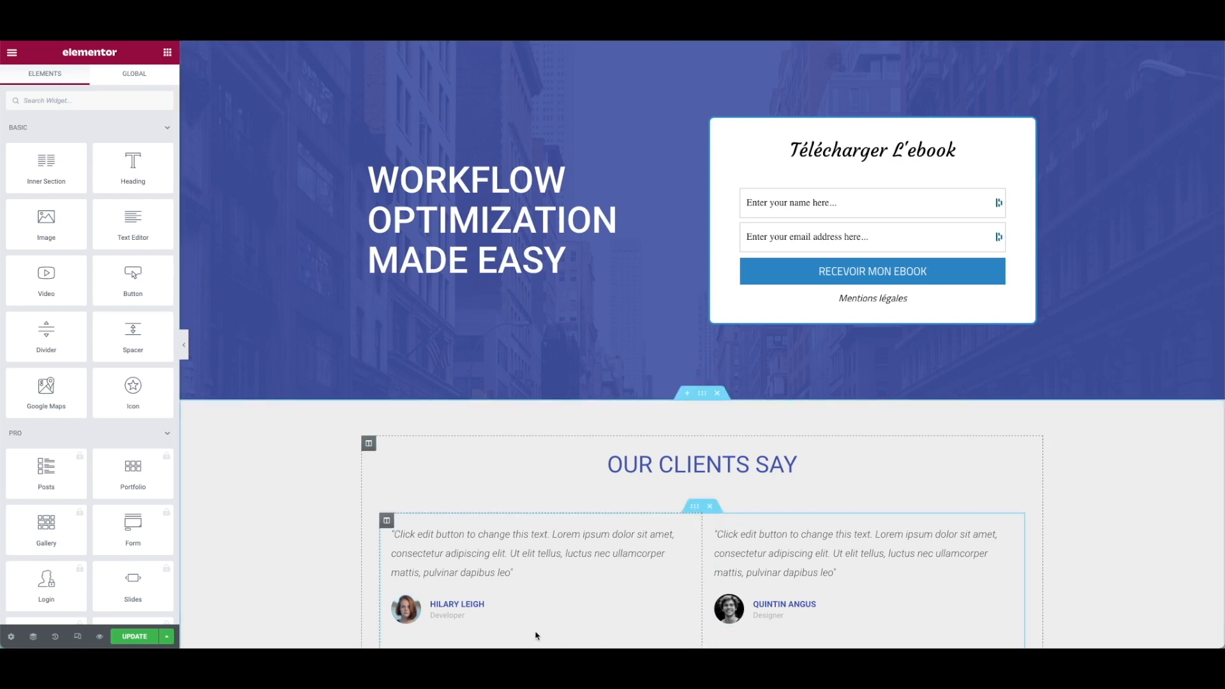
left_click(135, 636)
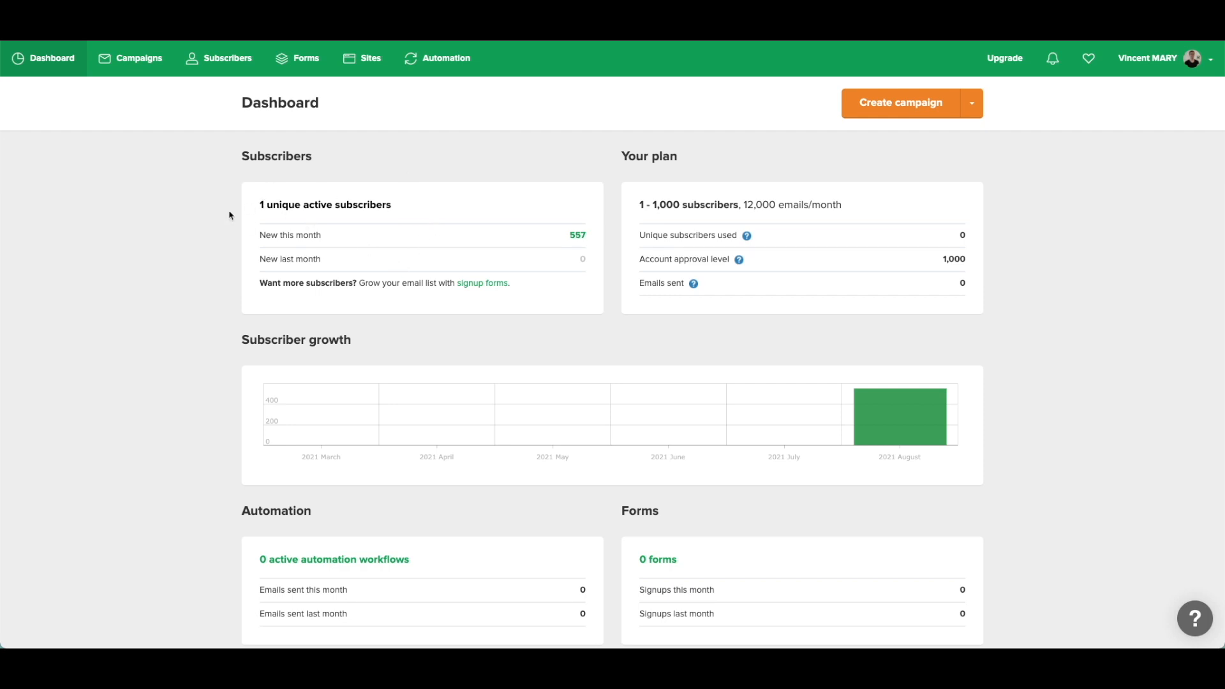
Review the MailerLite subscriber groups, the group's members, segments and the full subscriber list.
left_click(226, 61)
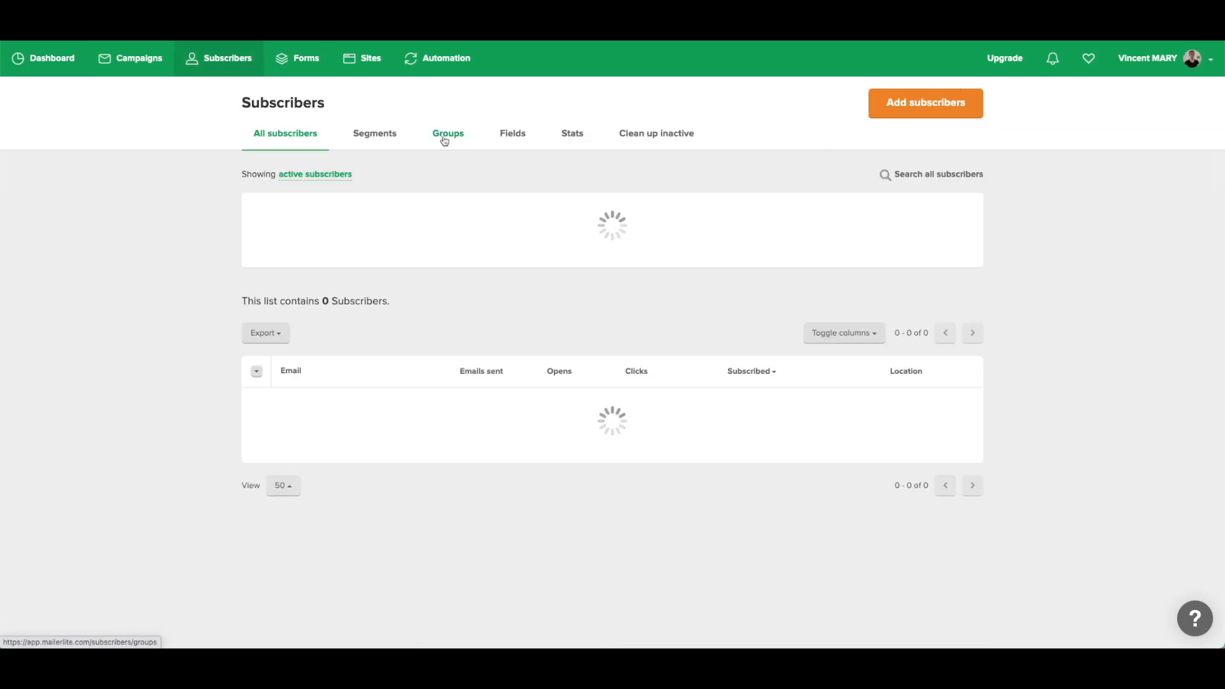
left_click(447, 137)
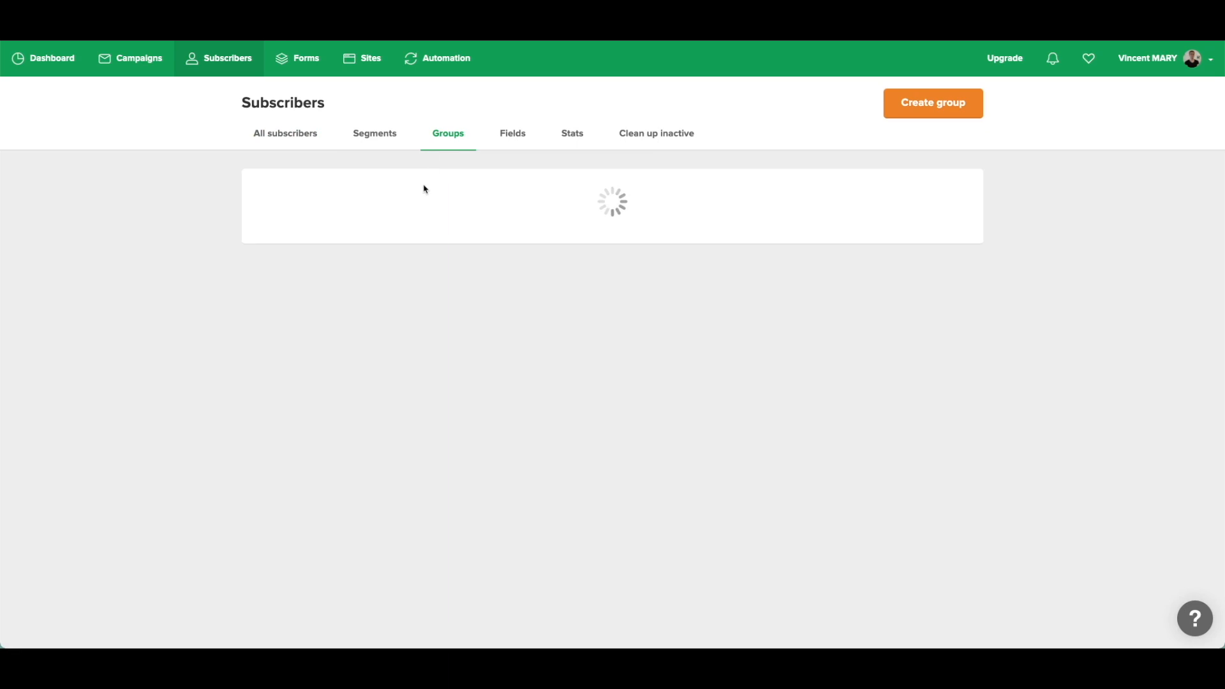
left_click(315, 227)
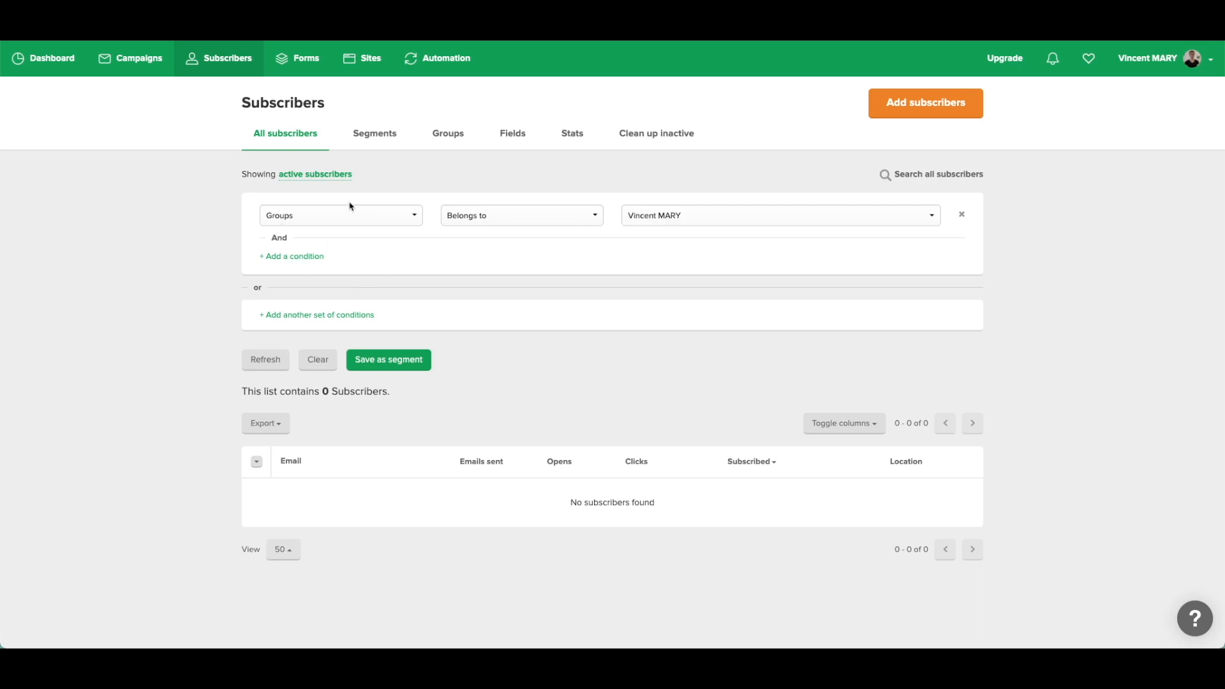
left_click(375, 141)
left_click(460, 137)
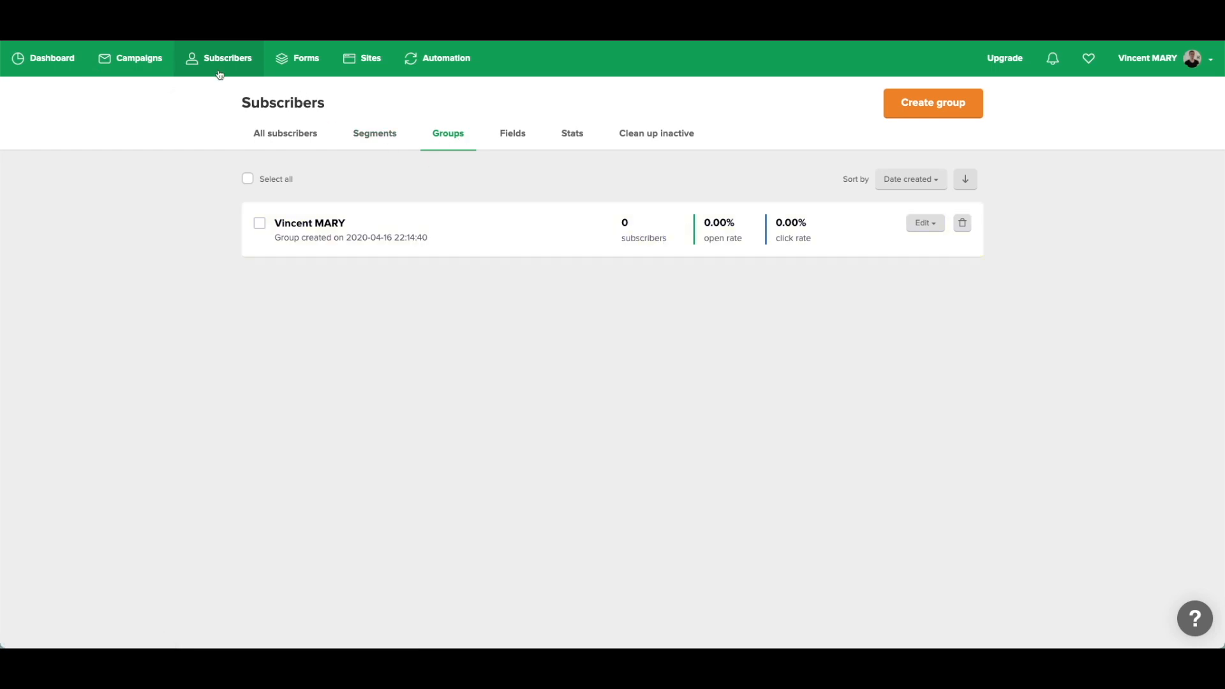
left_click(309, 147)
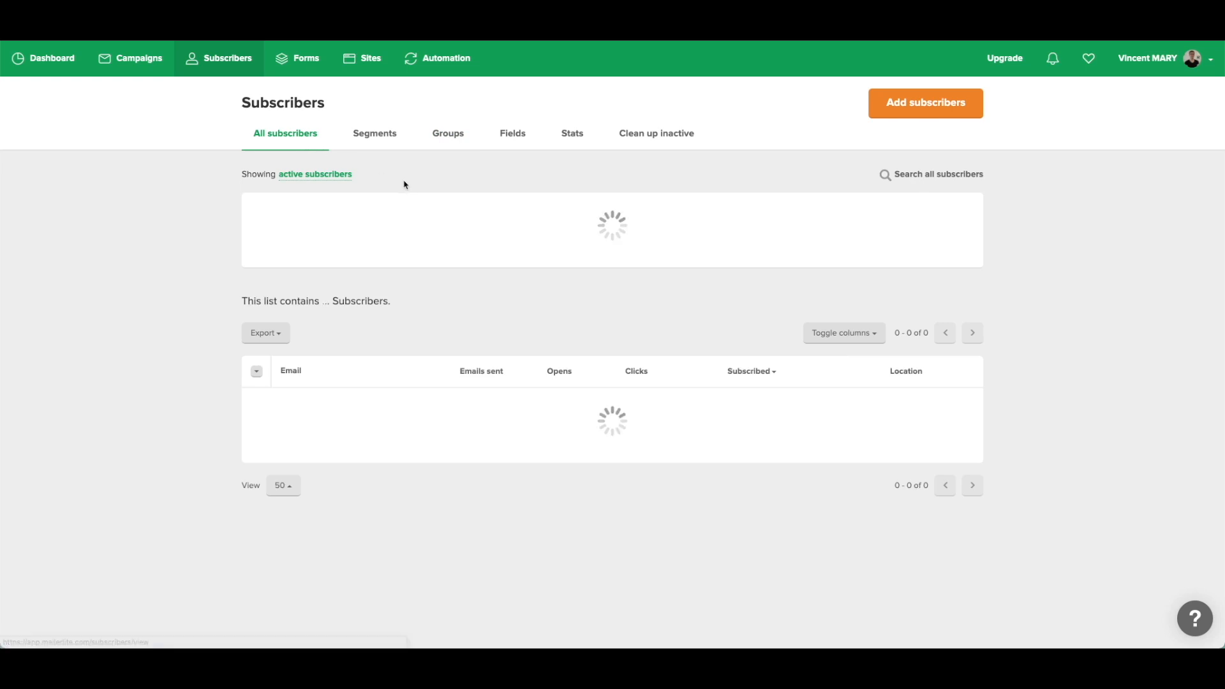
Check Campaigns, then highlight the unique active subscribers count on the dashboard.
left_click(129, 58)
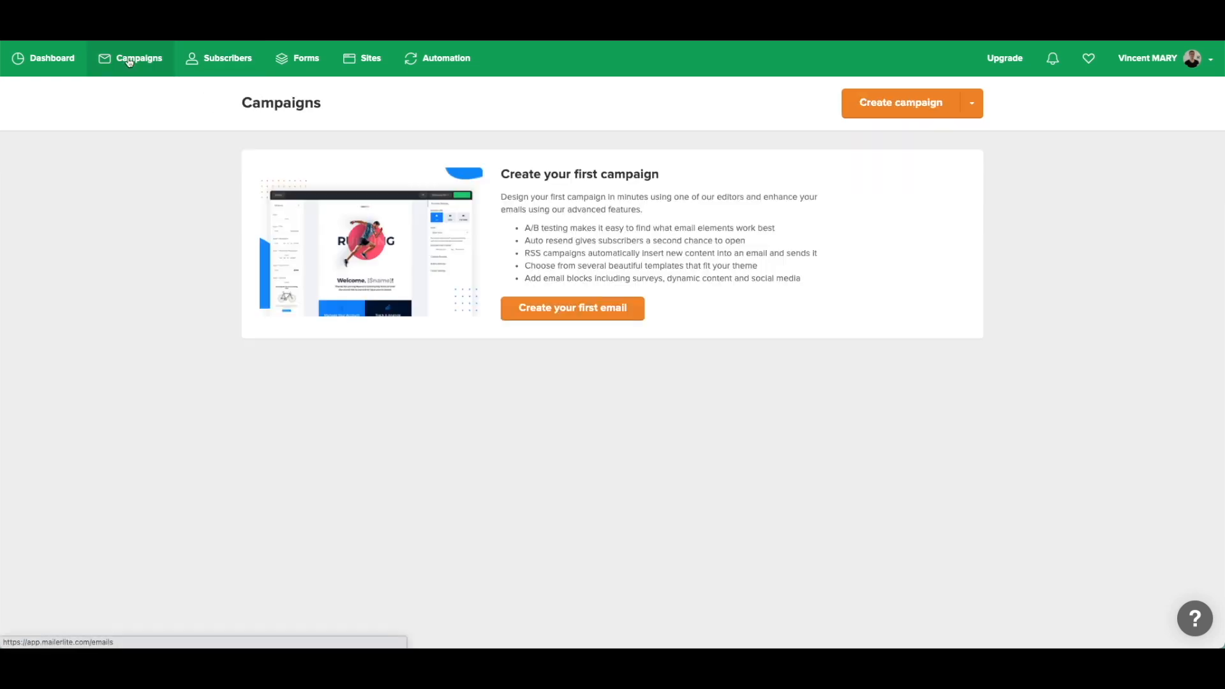
left_click(66, 60)
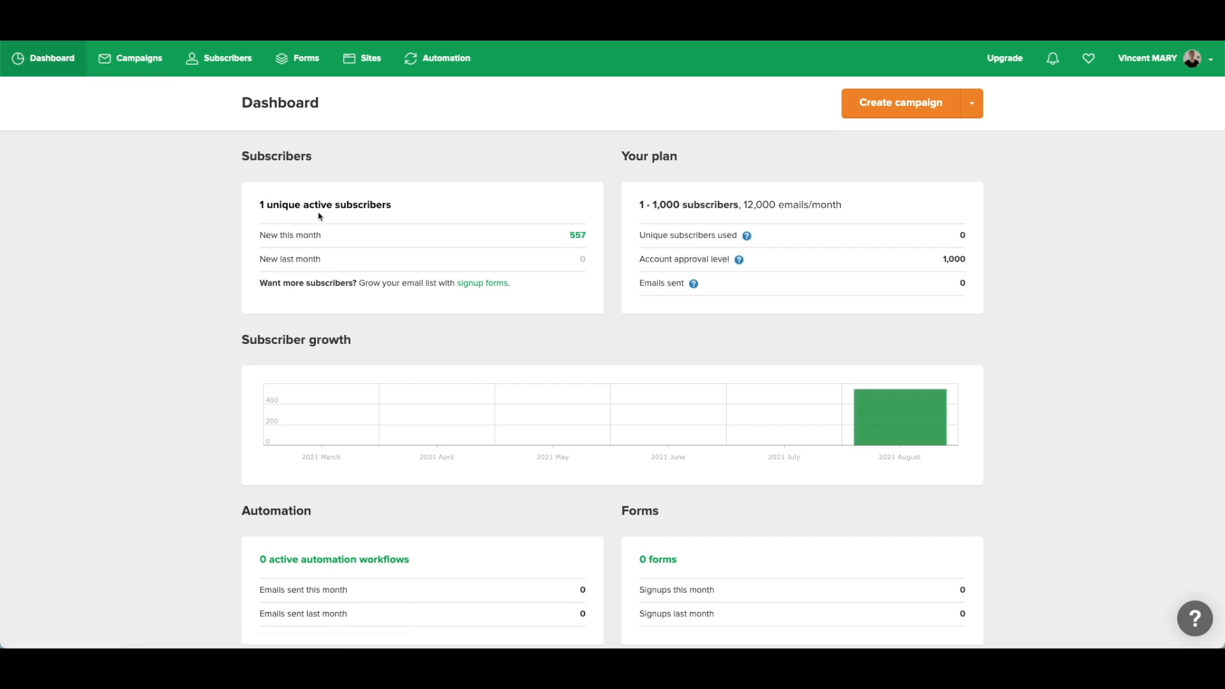
left_click_drag(412, 206, 255, 208)
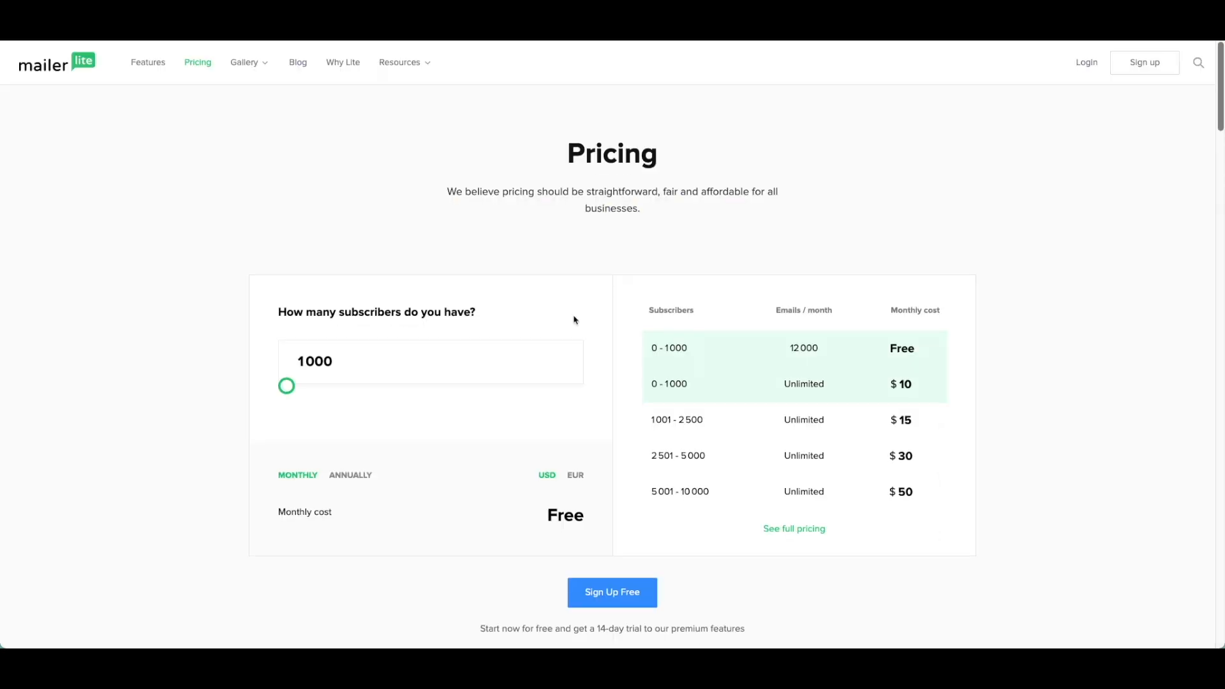
Scroll down the MailerLite pricing page through the Compare plans table.
scroll(574, 319, "down", 12)
scroll(574, 320, "down", 20)
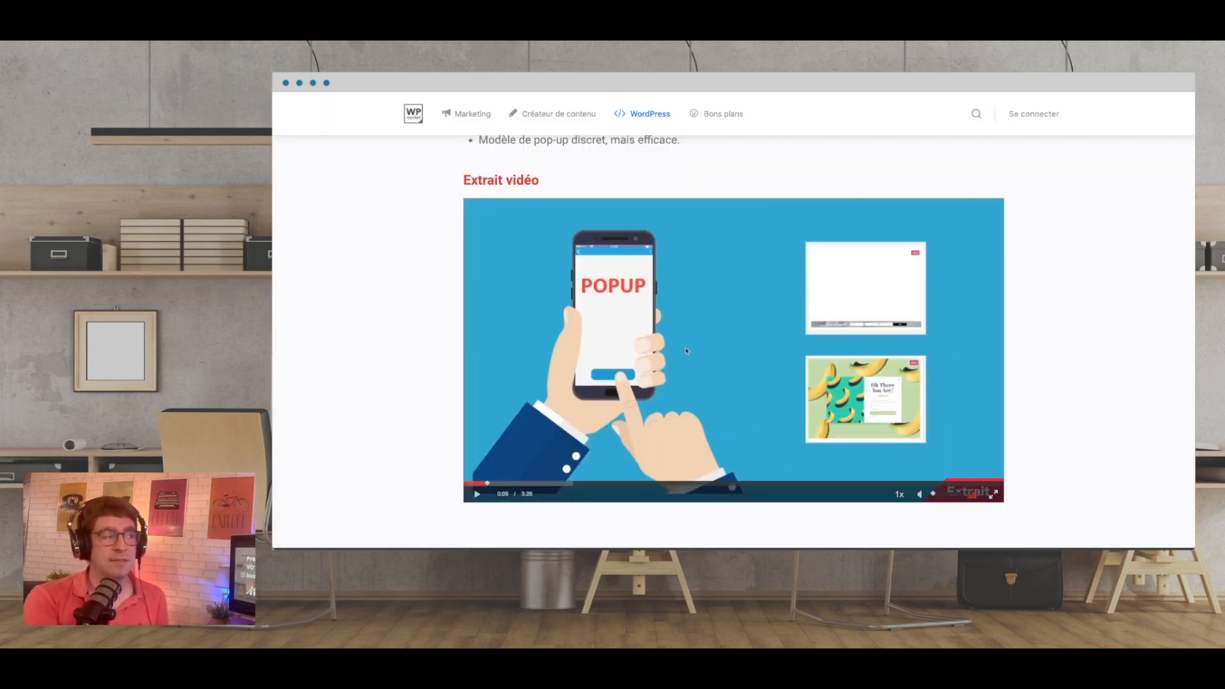
Play the pop-ups masterclass preview video and skip ahead in it.
left_click(486, 495)
scroll(647, 419, "up", 5)
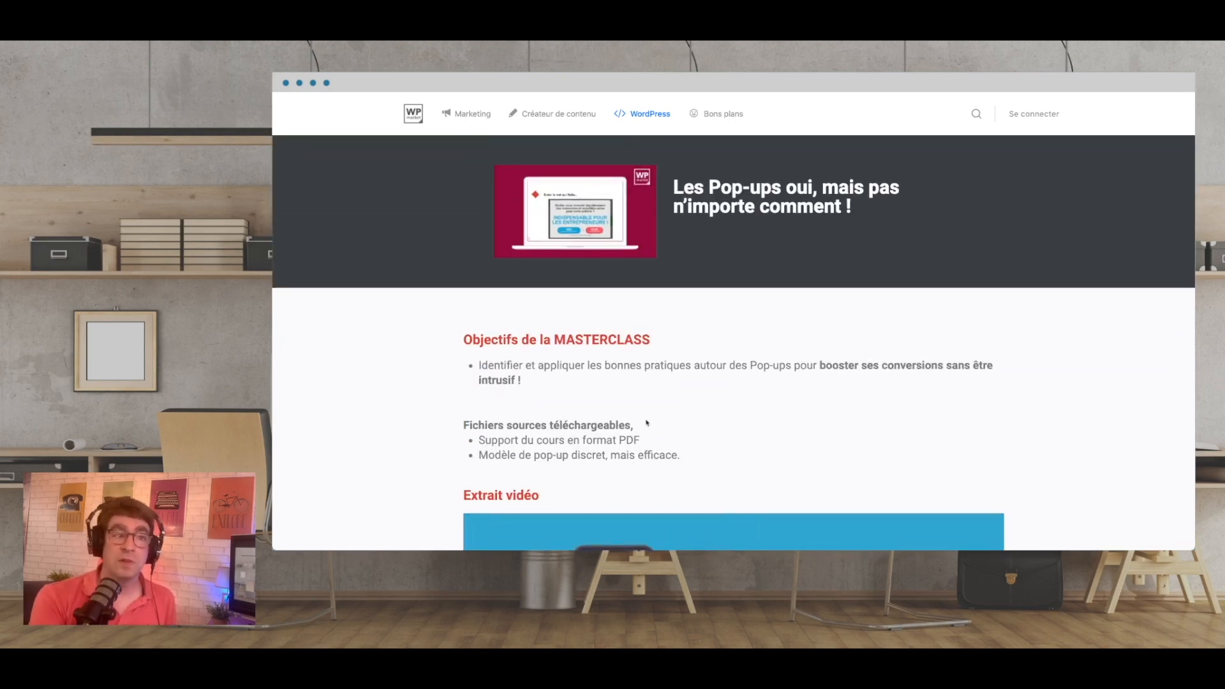
scroll(647, 422, "down", 3)
scroll(649, 451, "down", 4)
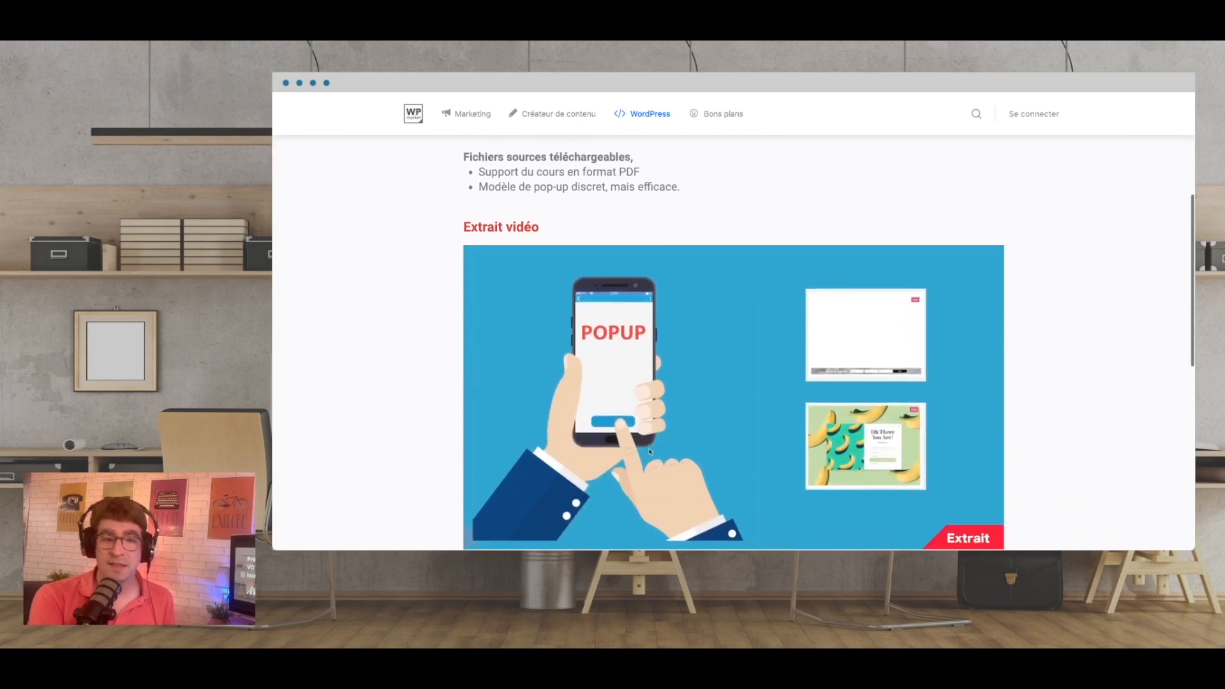
scroll(647, 462, "up", 2)
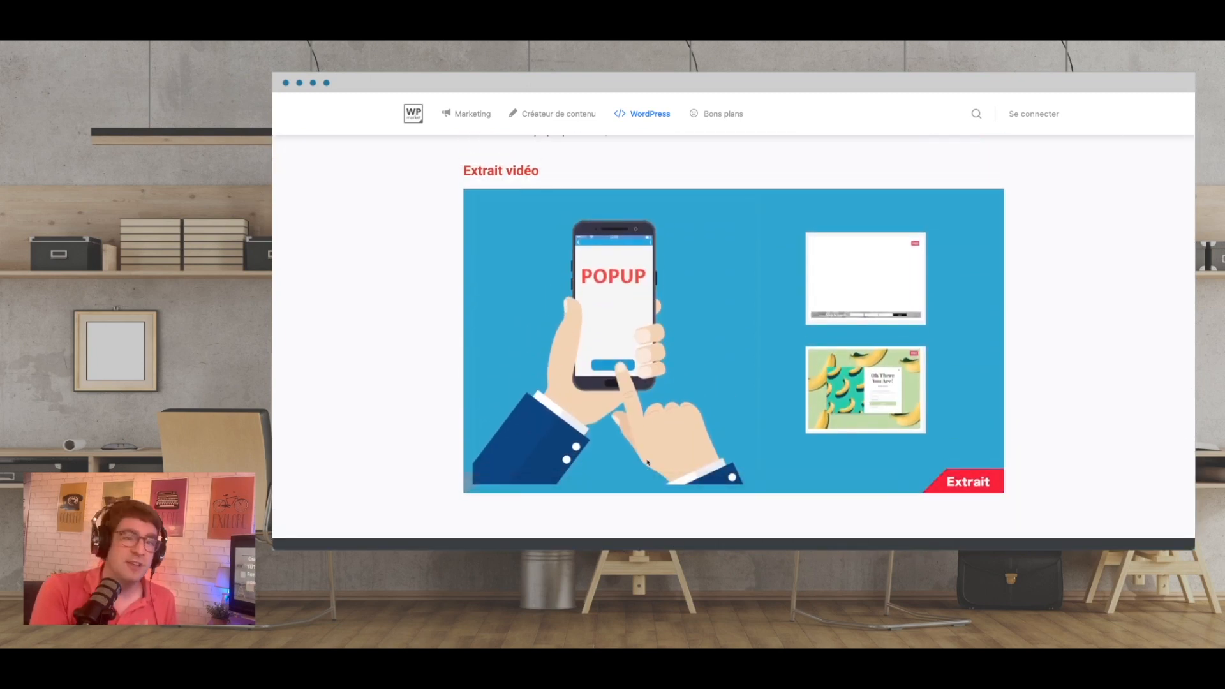
mouse_move(725, 478)
left_click(605, 474)
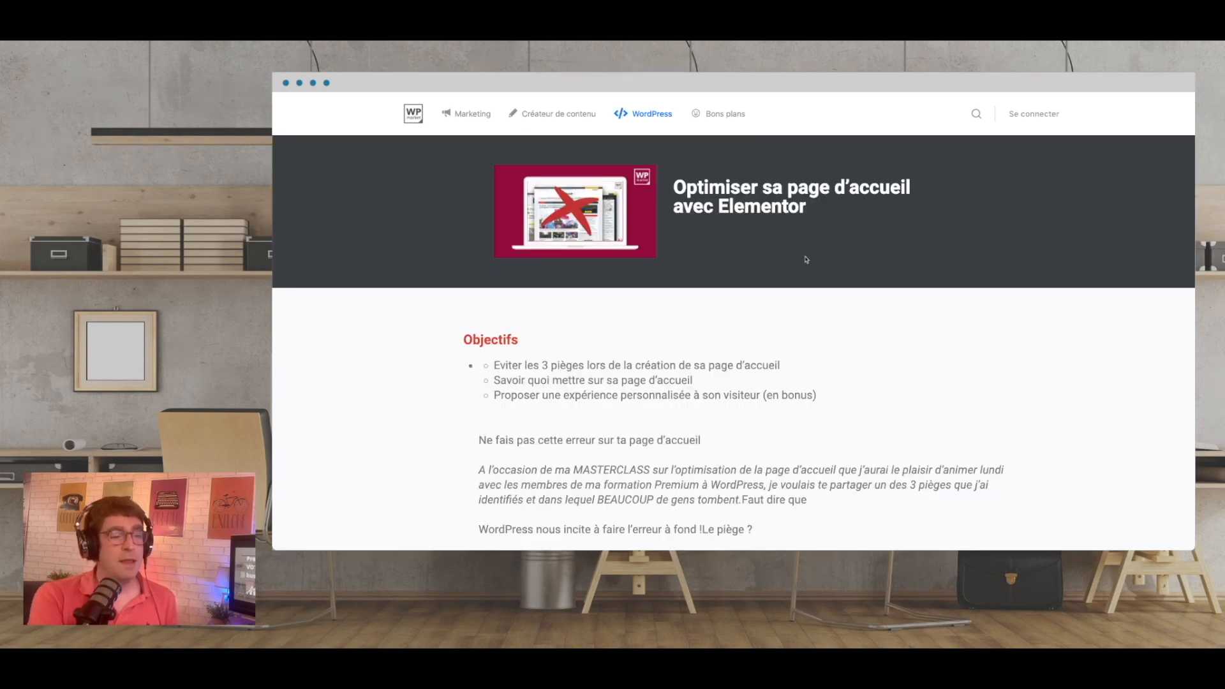
Scroll through the 'Optimiser sa page d'accueil avec Elementor' masterclass page down to its FAQ.
scroll(815, 259, "down", 2)
scroll(817, 256, "down", 12)
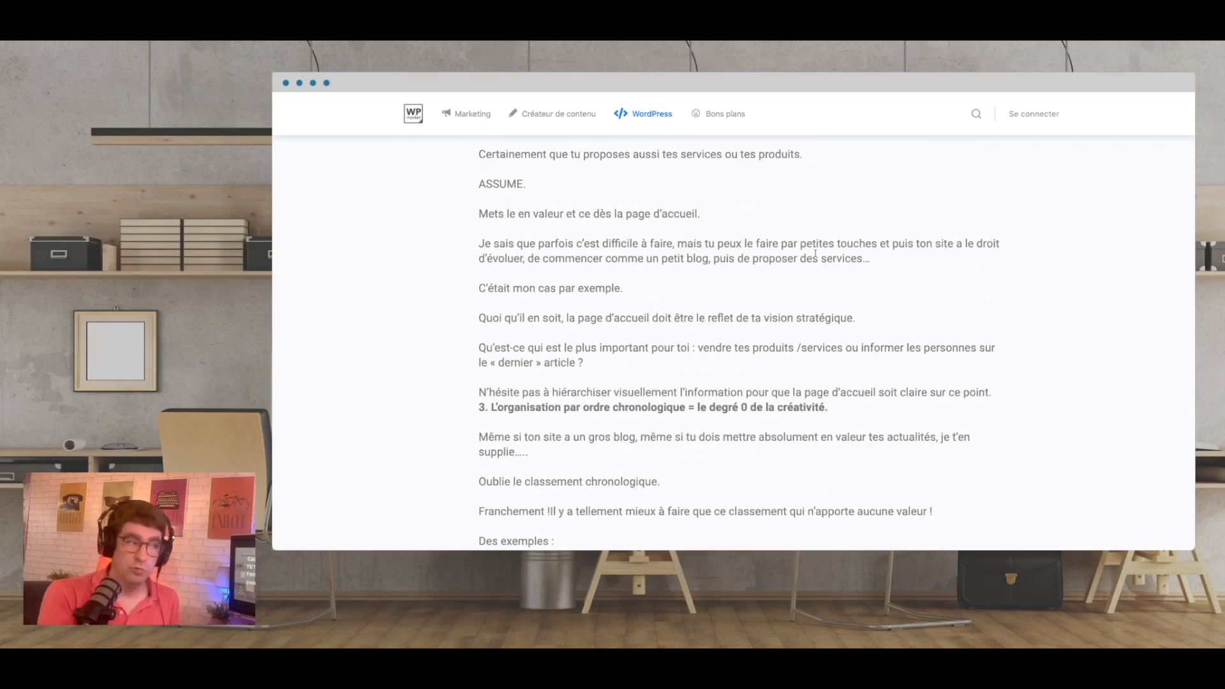
scroll(829, 299, "down", 15)
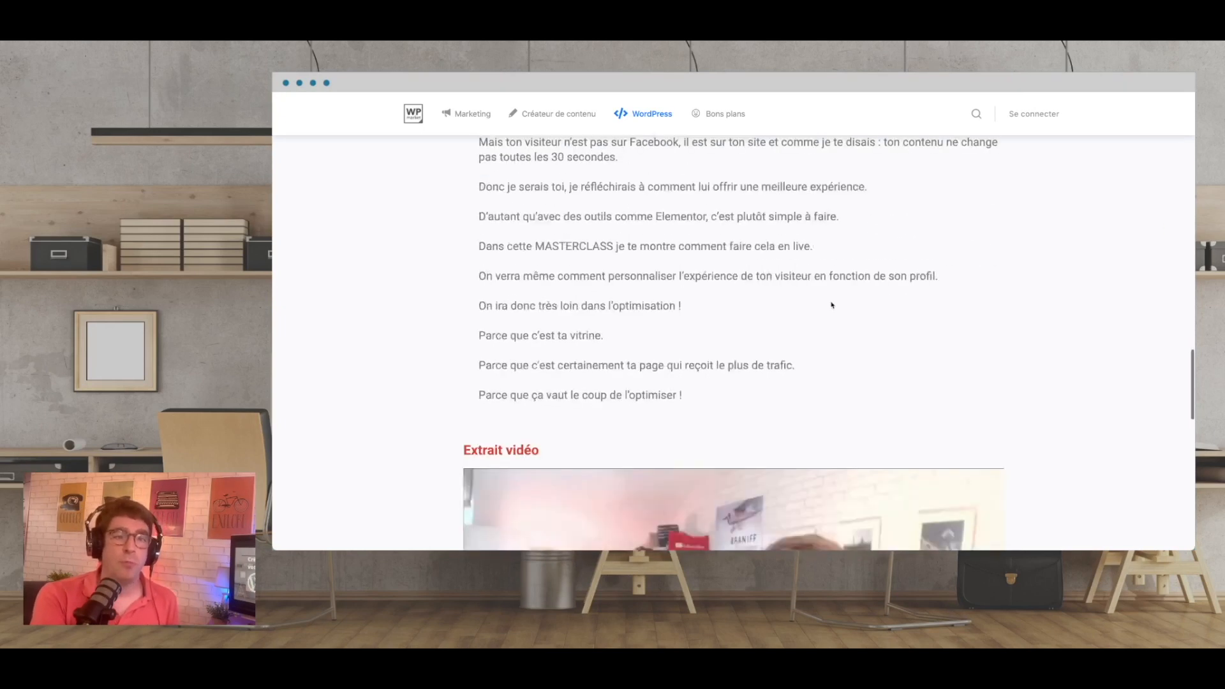
scroll(832, 305, "down", 9)
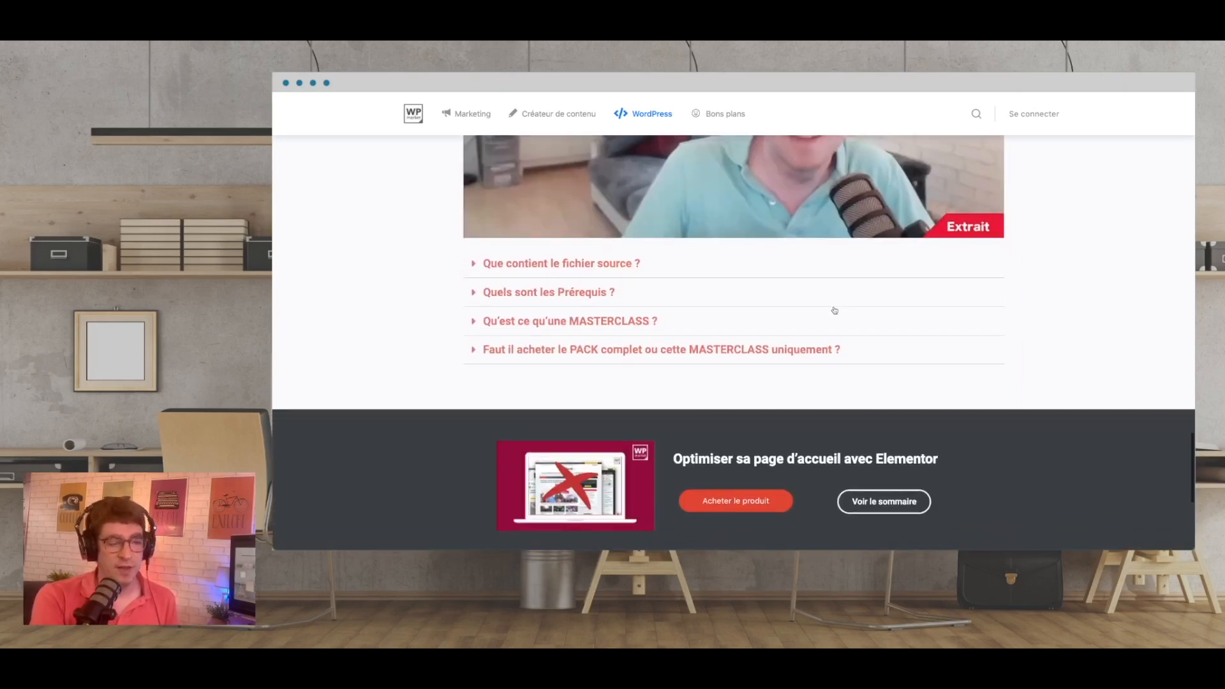
scroll(835, 310, "down", 2)
scroll(835, 311, "up", 20)
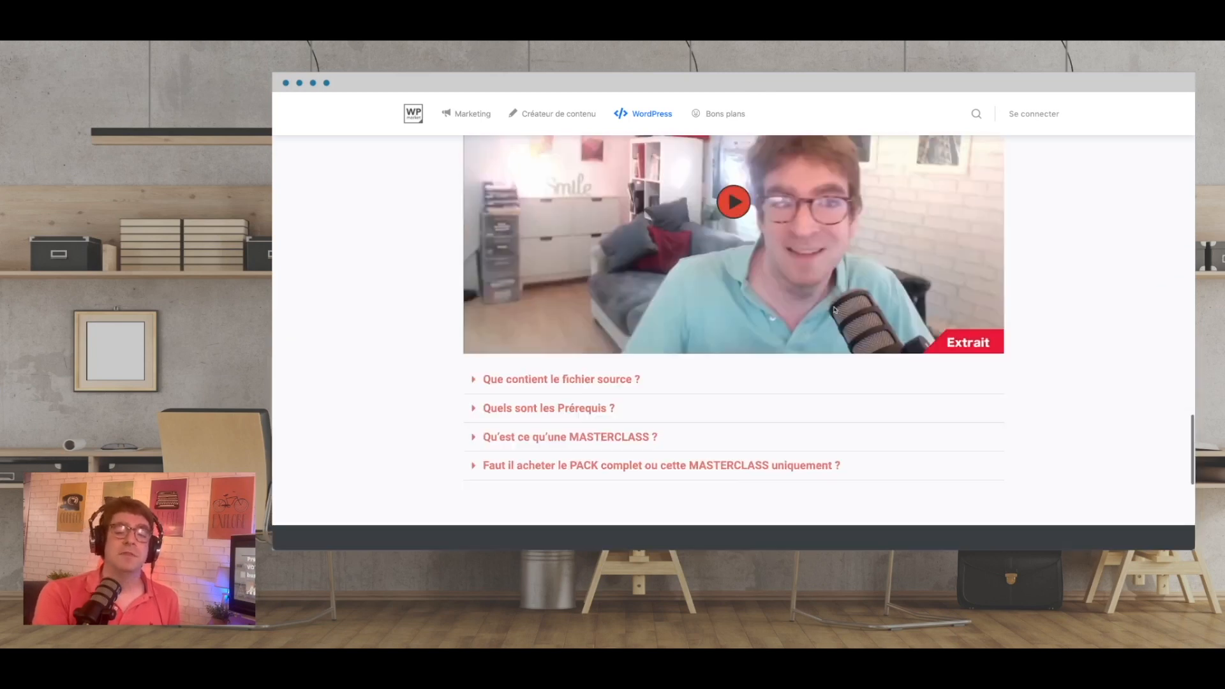